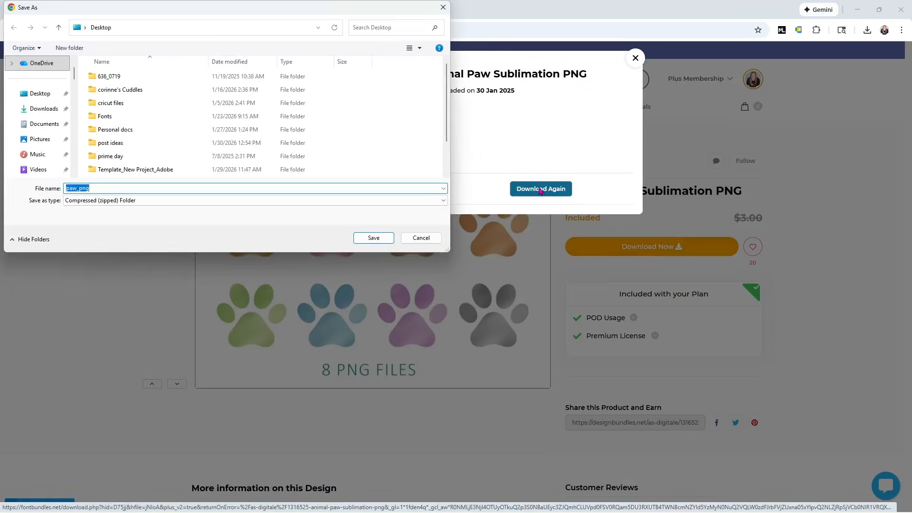
Save the paw_png zip download into the dog paw stickers folder inside Desktop > YouTube
scroll(105, 142, down, 1)
click(113, 159)
double_click(114, 160)
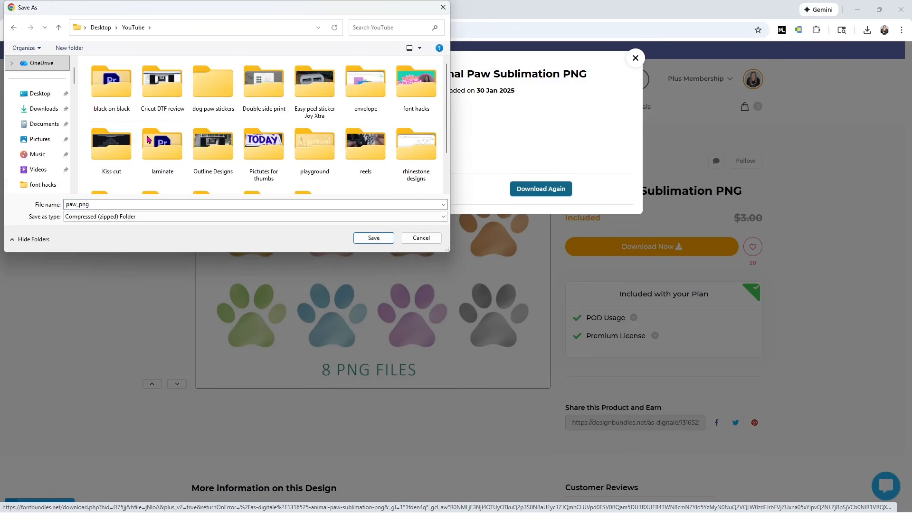
double_click(216, 104)
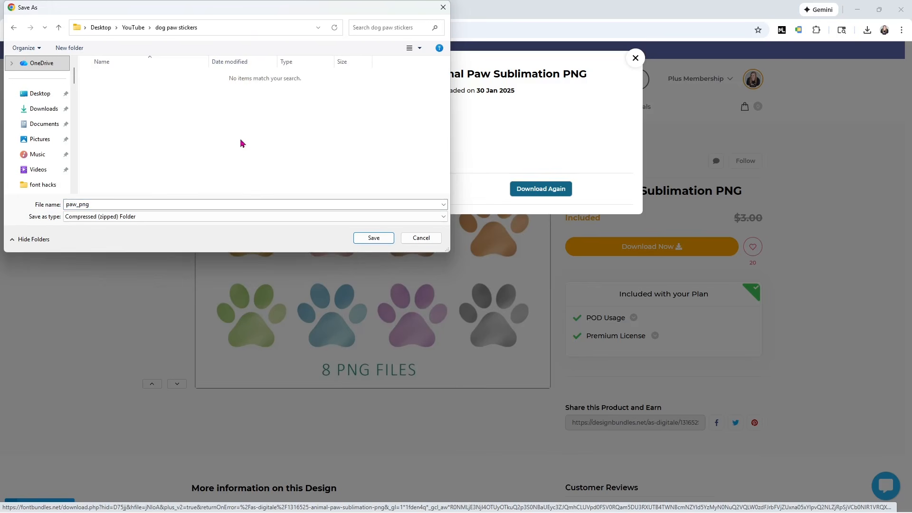
click(373, 238)
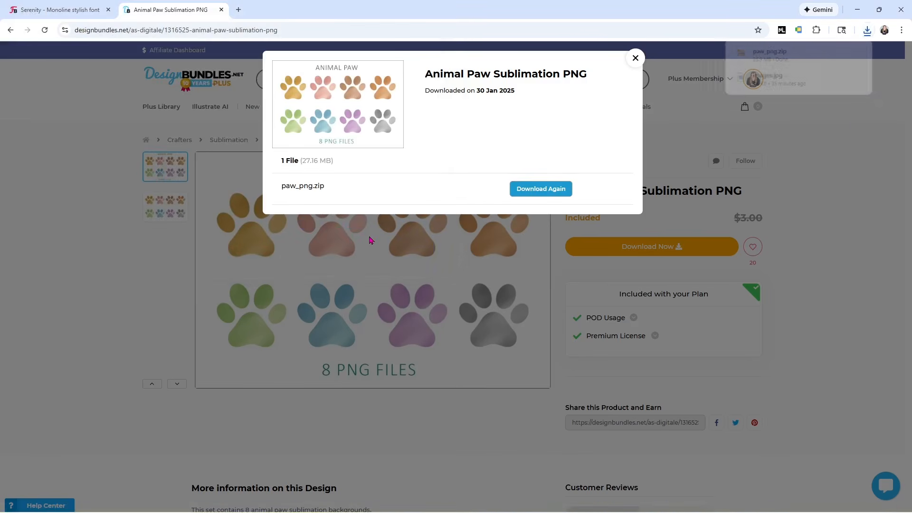
Extract the downloaded paw_png.zip to its own folder and open the extracted paw_png folder of clipart images
click(769, 55)
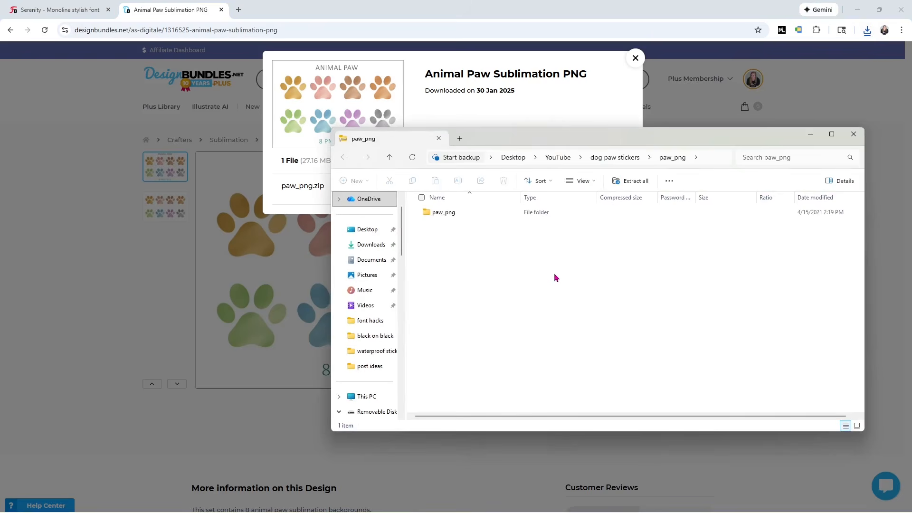
click(633, 184)
click(541, 352)
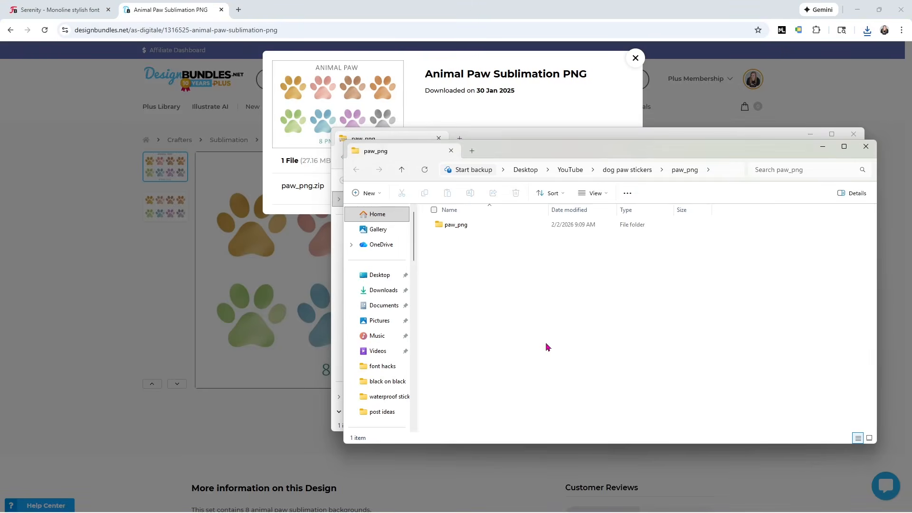
click(853, 133)
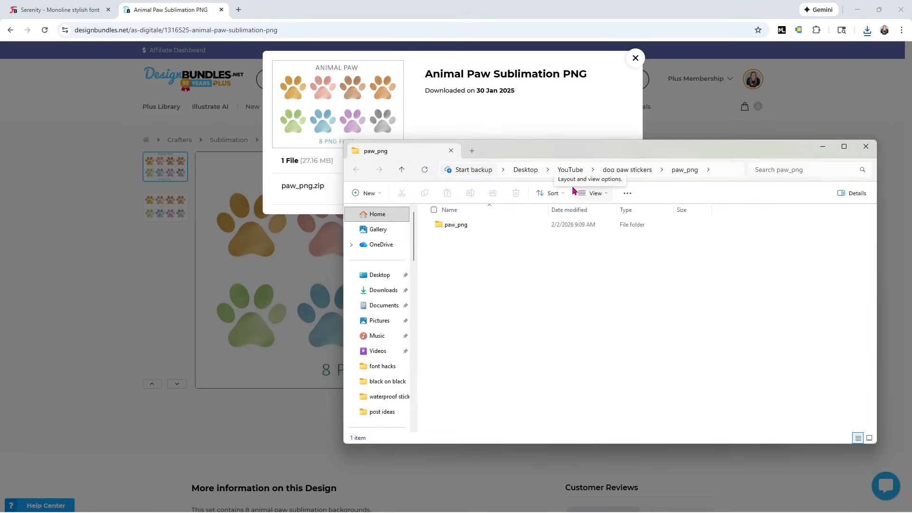
double_click(491, 229)
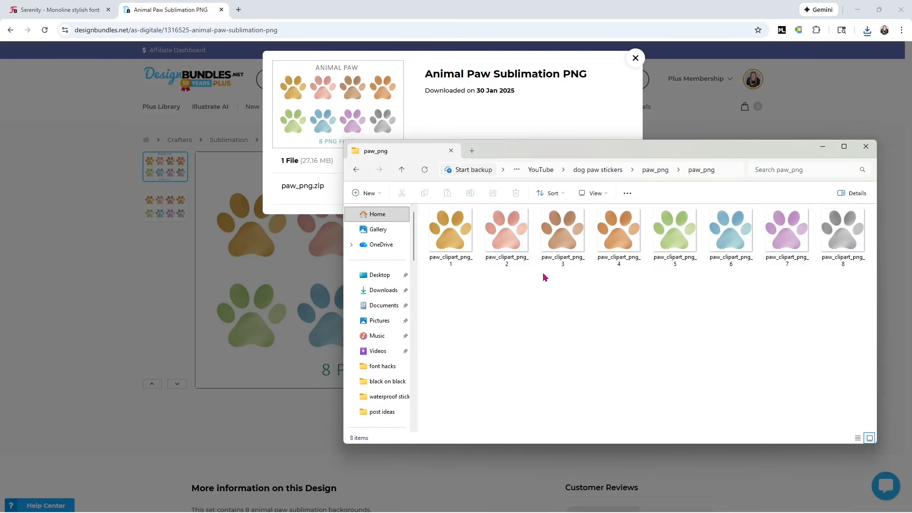
Download Serenity.otf from the Serenity - Monoline stylish font page and save it in the Fonts folder on the Desktop
click(42, 14)
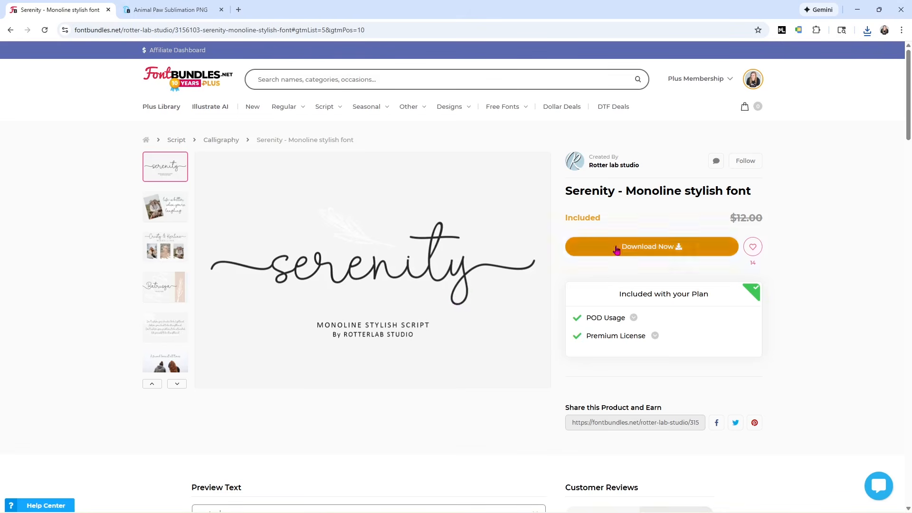
click(670, 250)
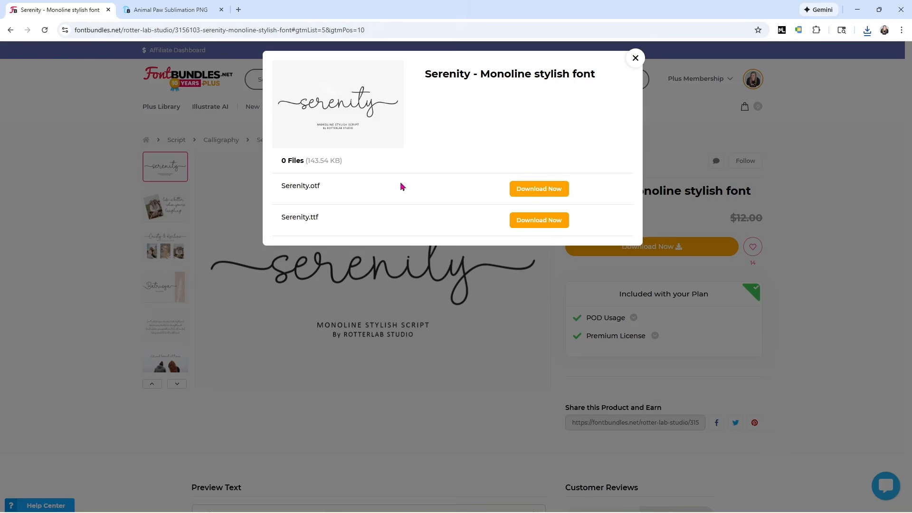
click(534, 189)
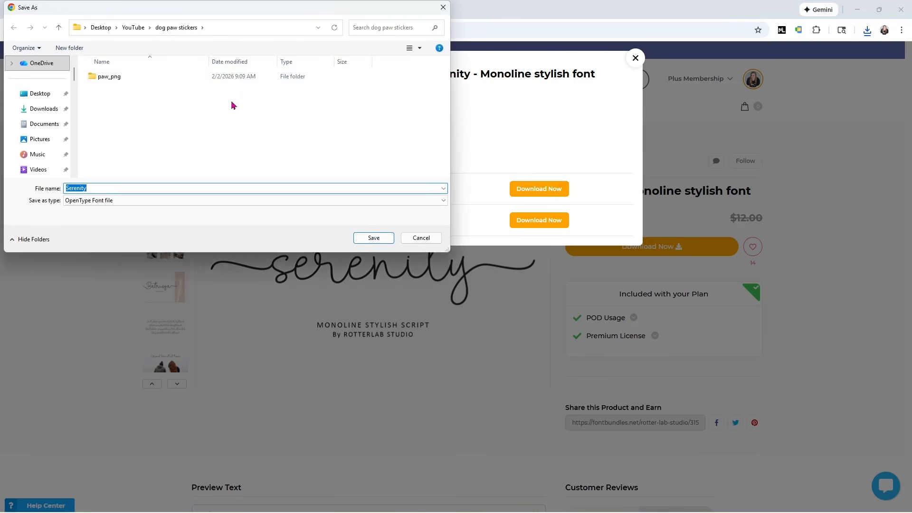
click(101, 27)
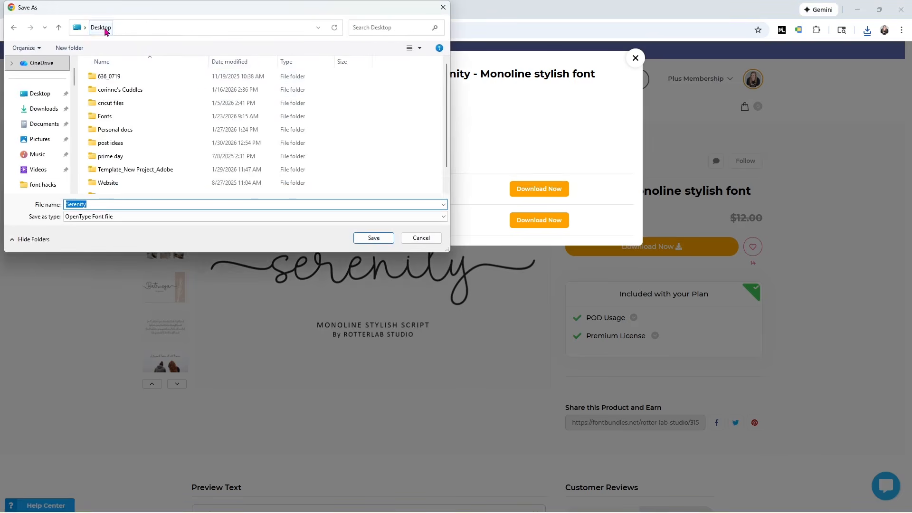
double_click(105, 117)
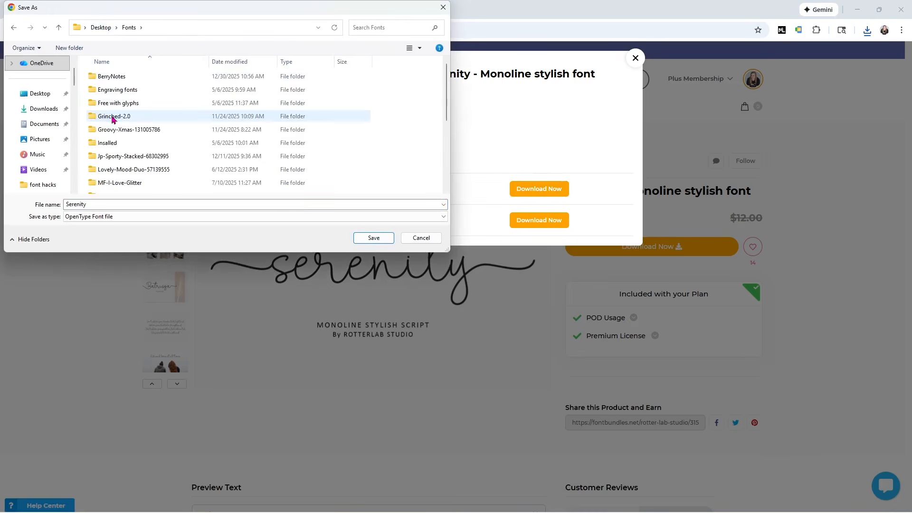
click(374, 238)
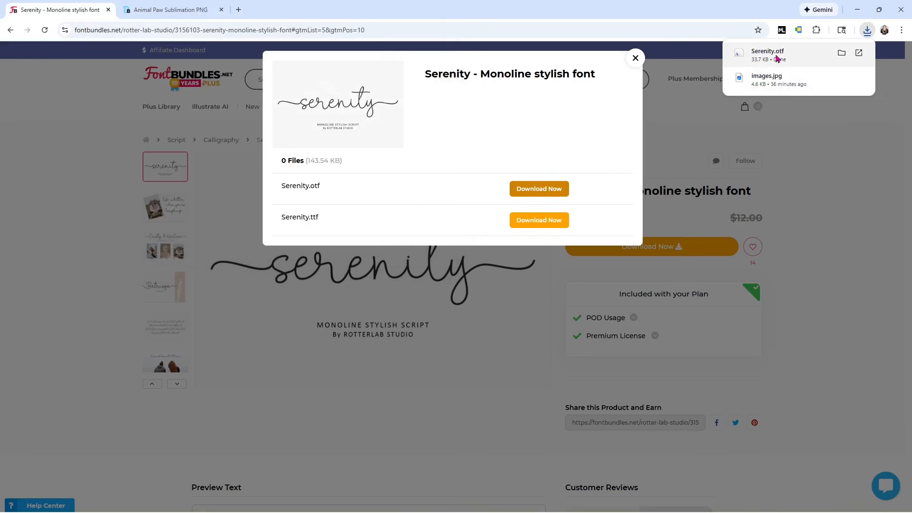
Locate the downloaded Serenity OpenType file in the Fonts folder and install it for all users
click(841, 53)
click(354, 250)
double_click(433, 243)
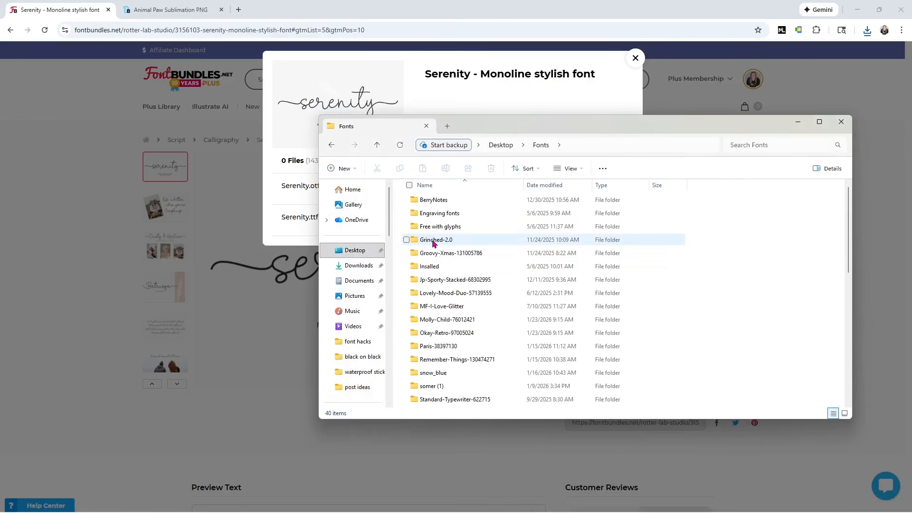
scroll(613, 266, down, 3)
scroll(616, 269, down, 5)
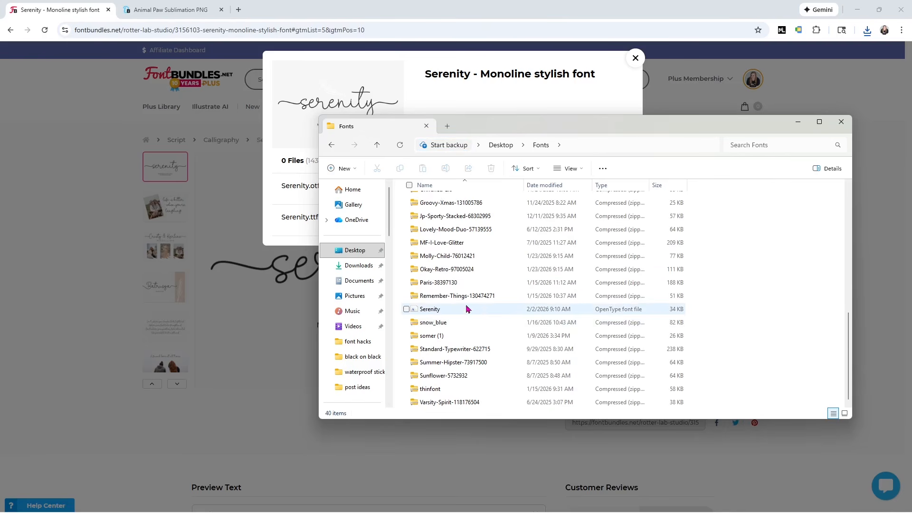
right_click(440, 313)
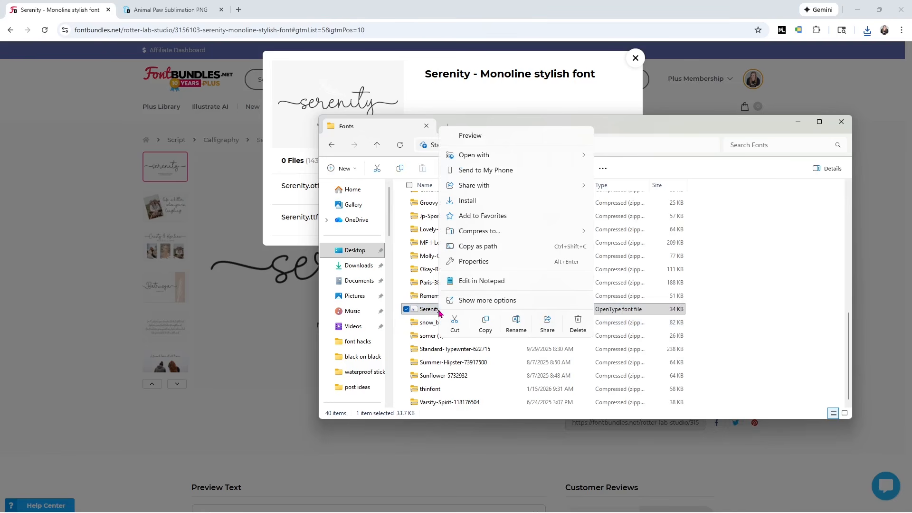
click(468, 301)
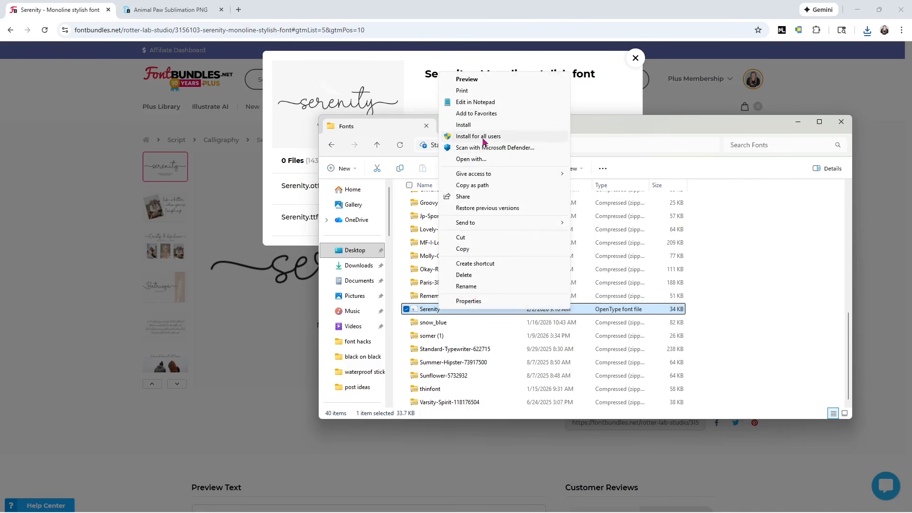
click(480, 137)
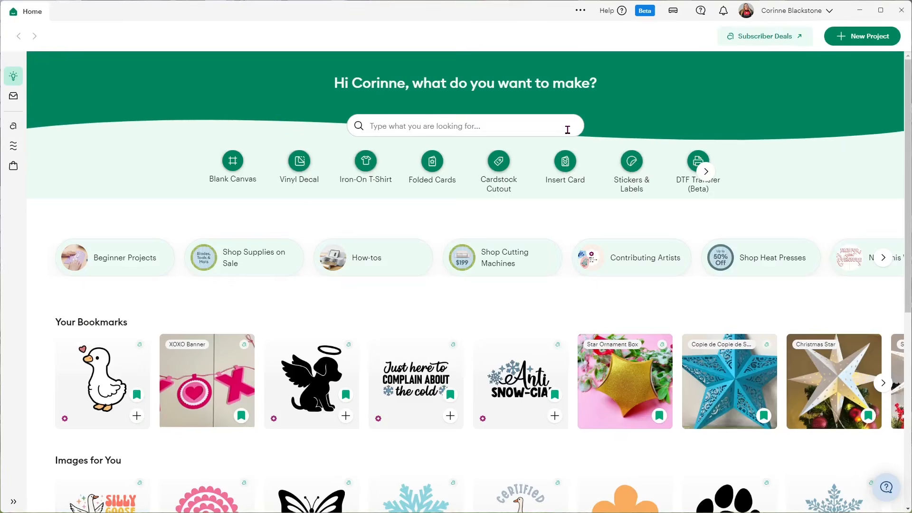
Switch to Cricut Design Space, start a new blank canvas project and collapse the image library
click(838, 40)
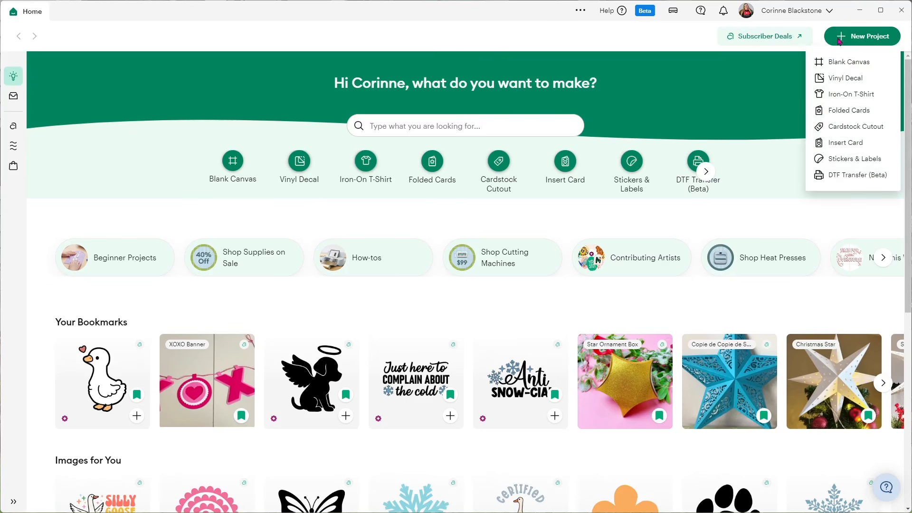
click(839, 61)
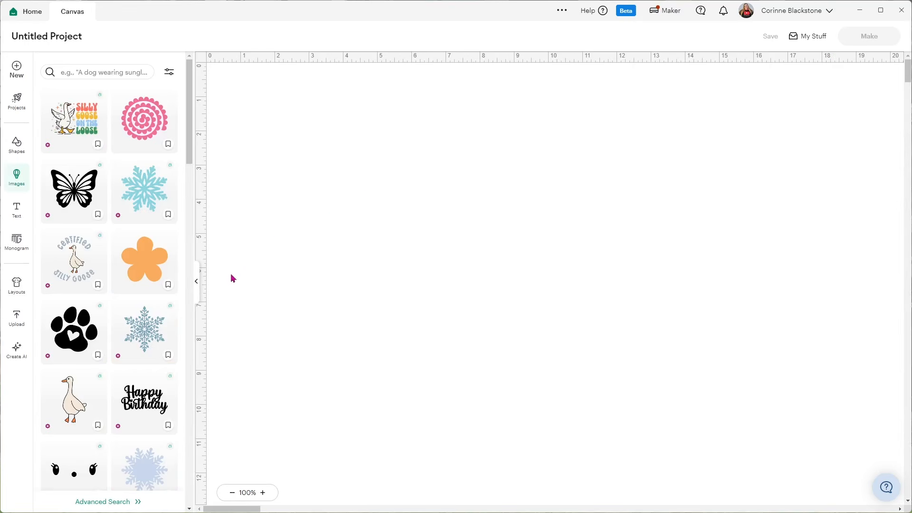
click(197, 282)
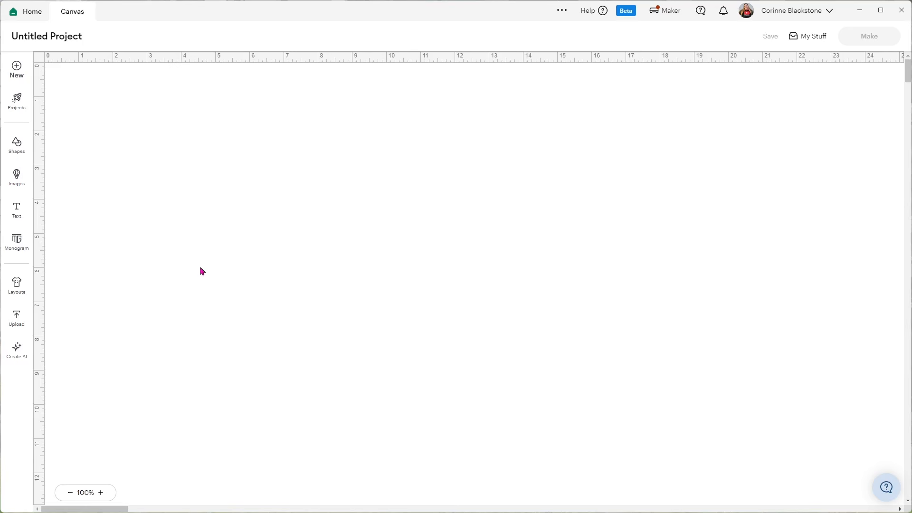
Choose paw_clipart_png_6 from the extracted paw_png folder in dog paw stickers as the image to upload
click(18, 318)
click(102, 181)
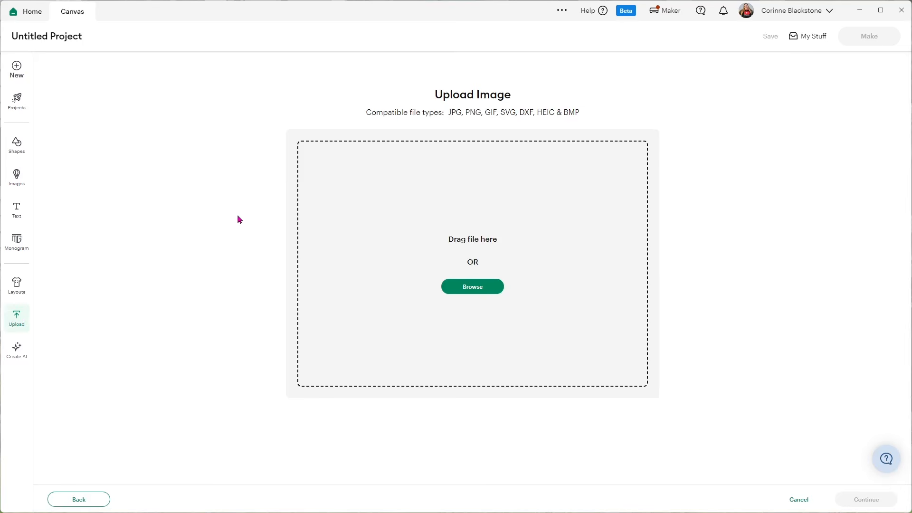
click(459, 286)
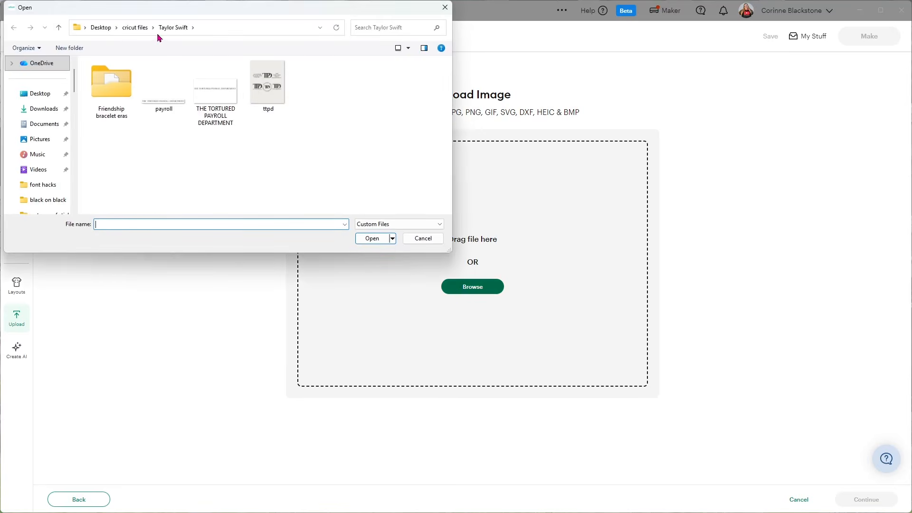
click(102, 27)
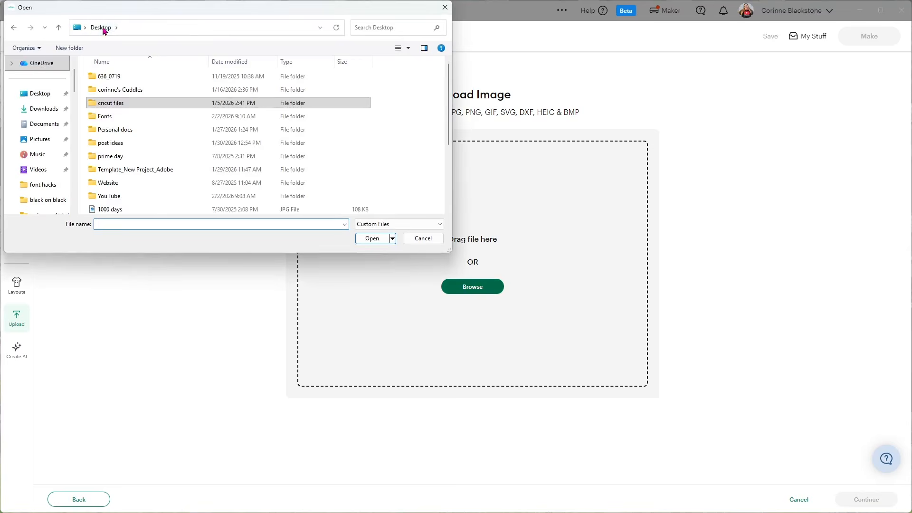
click(140, 200)
double_click(139, 203)
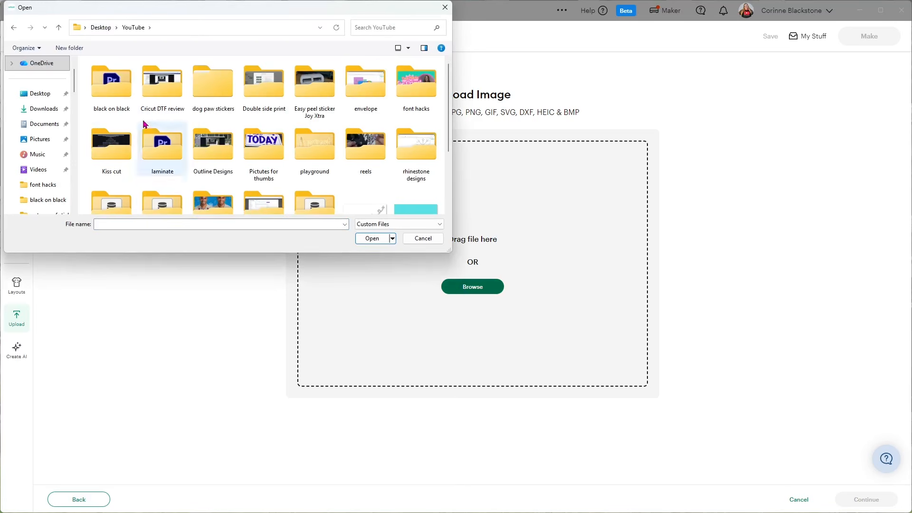
double_click(216, 94)
double_click(110, 82)
double_click(111, 82)
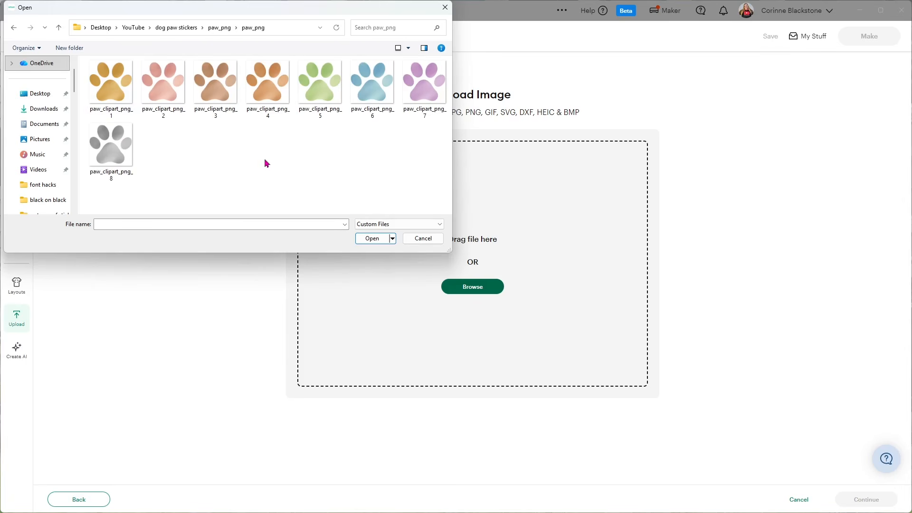
double_click(371, 91)
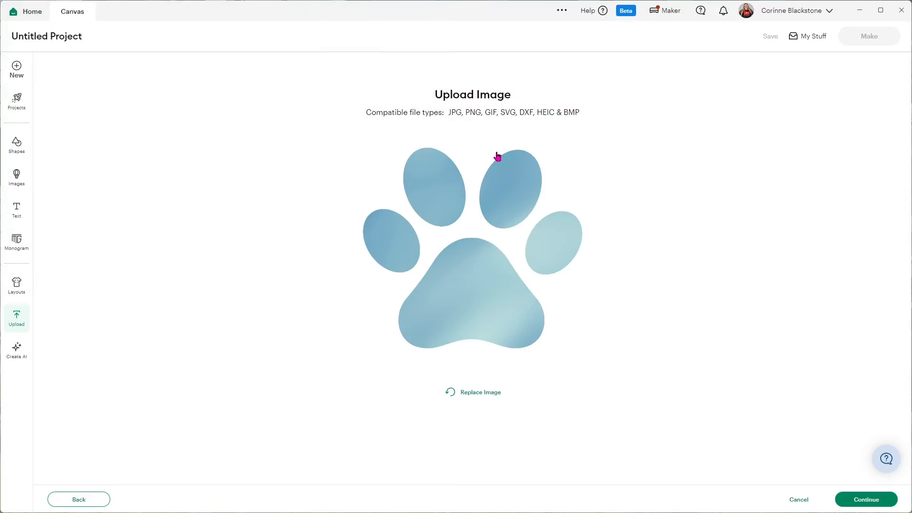
Accept the paw image without removing any background and convert the upload to a Flat Graphic
click(854, 498)
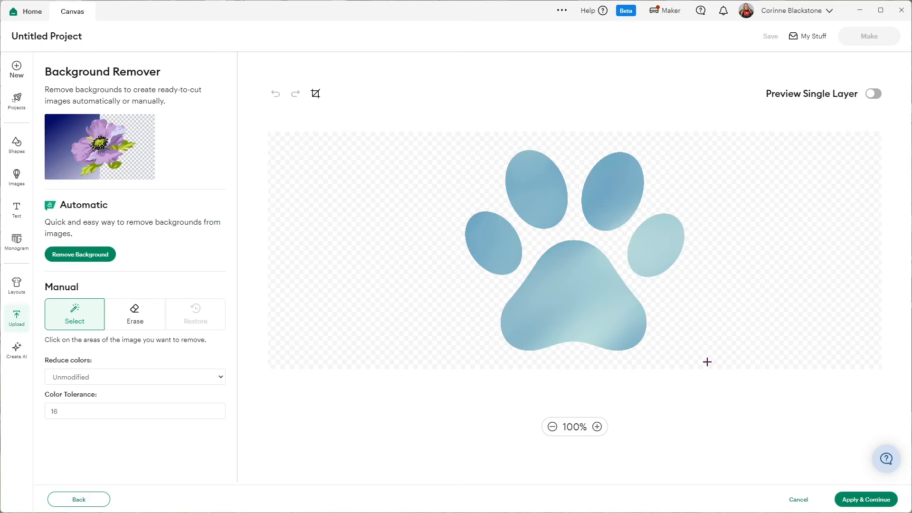
click(847, 504)
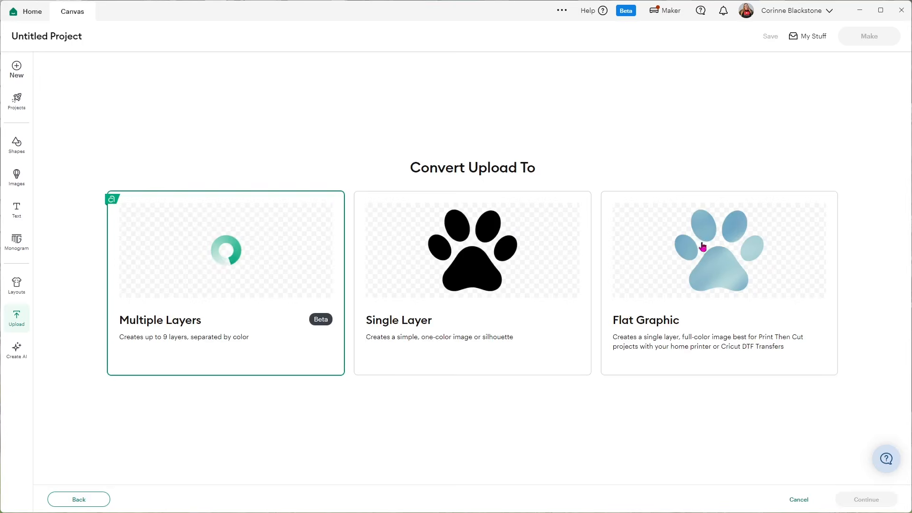
click(721, 268)
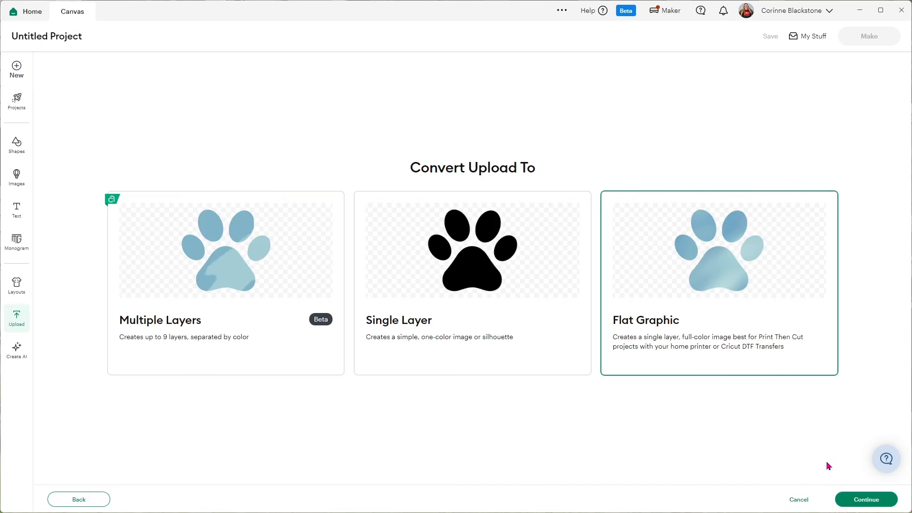
click(856, 500)
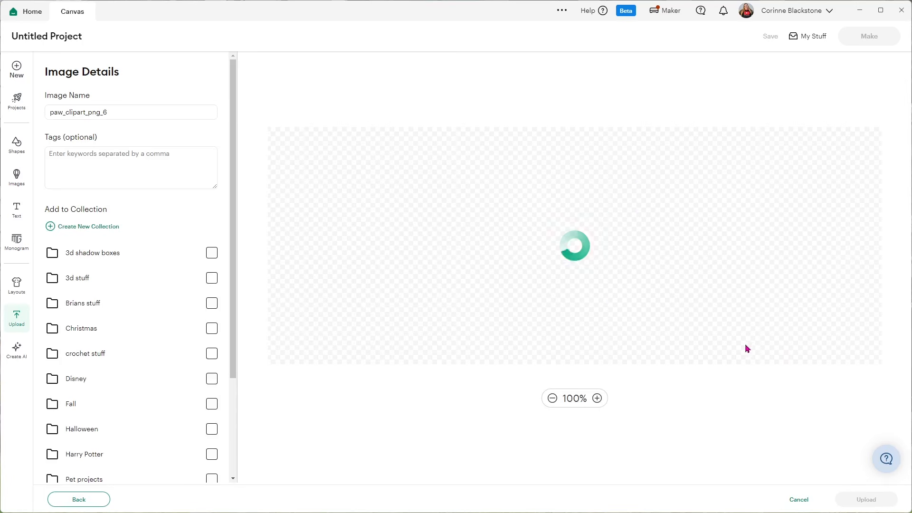
Name the uploaded image "blue paw print"
click(131, 113)
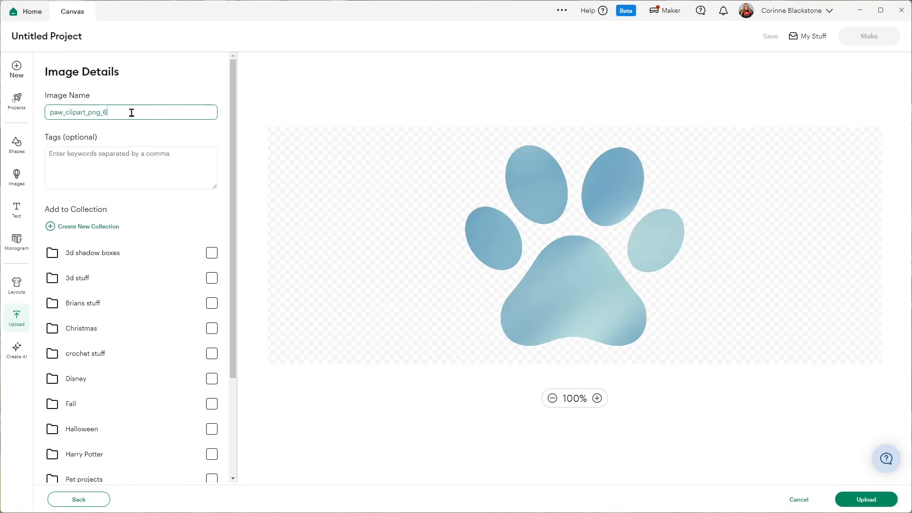
key(ctrl+a)
key(BackSpace)
text(lue)
key(BackSpace)
key(BackSpace)
key(BackSpace)
text(blu)
click(315, 118)
Tag the image with "paw print", "dog" and "paw", and upload it to the canvas
click(172, 150)
text(paw)
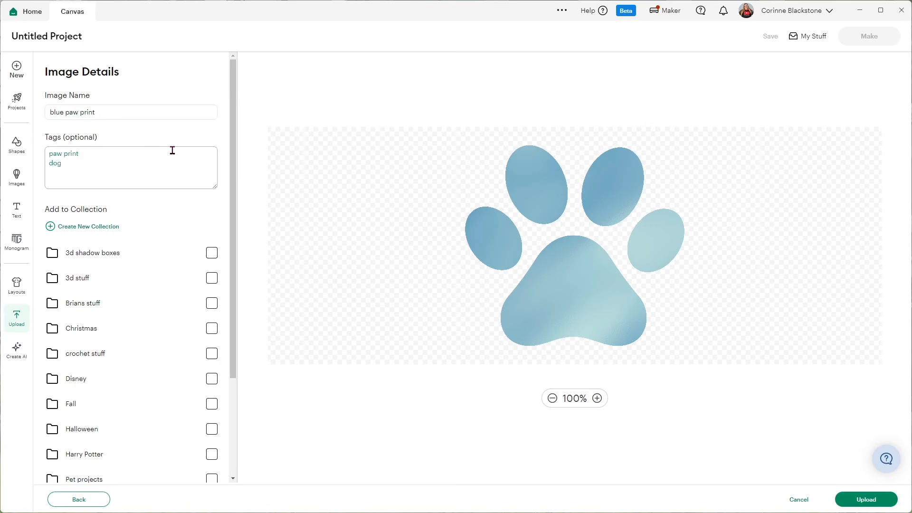
click(318, 102)
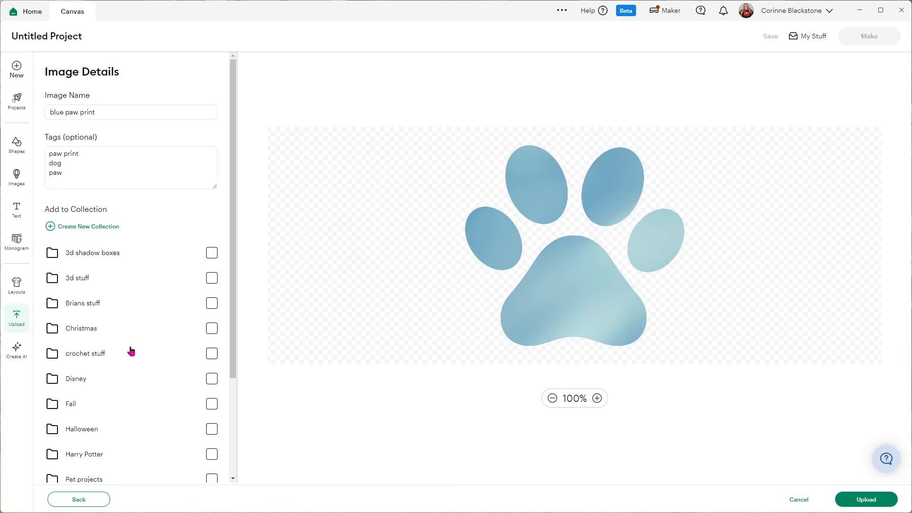
click(857, 500)
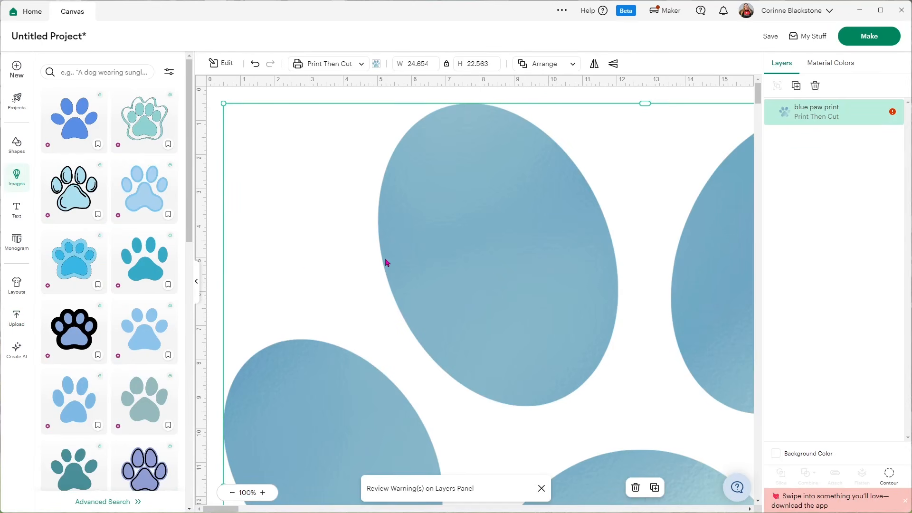
Start another image upload and choose paw_clipart_png_7 from the paw_png folder
click(7, 322)
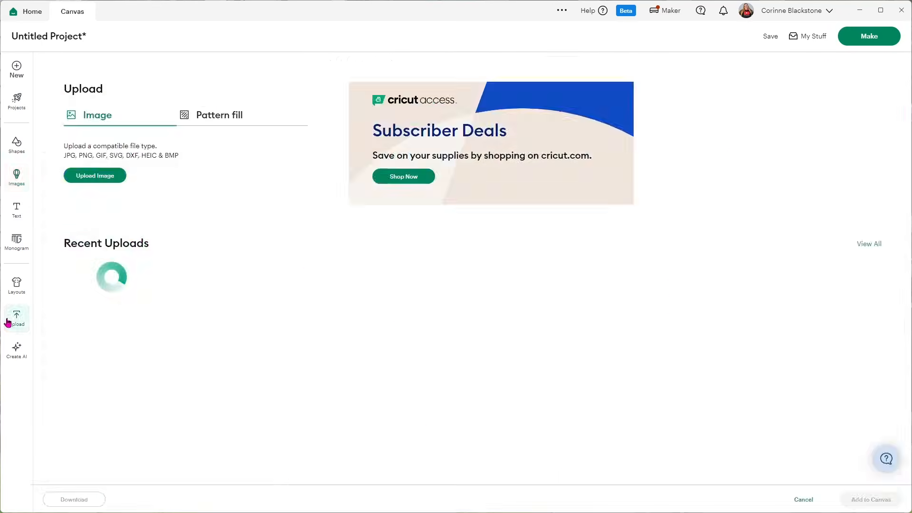
click(103, 179)
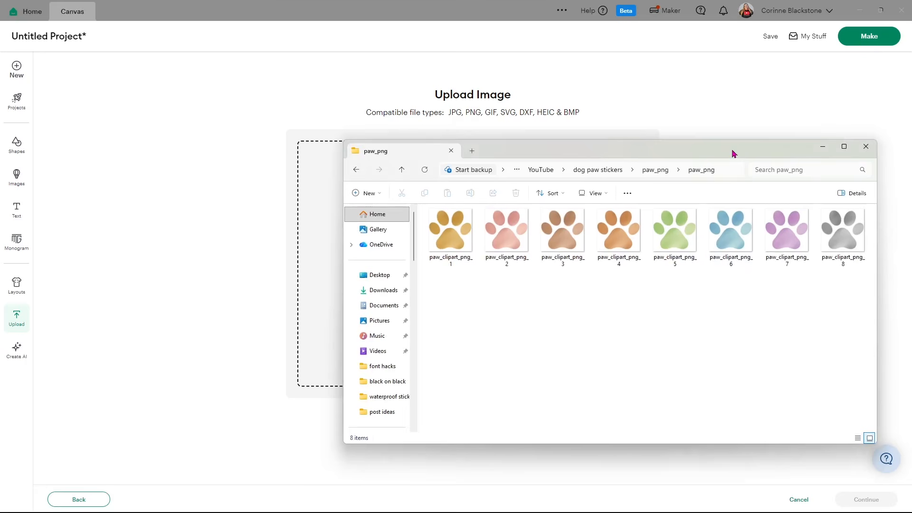
drag(731, 150, 757, 159)
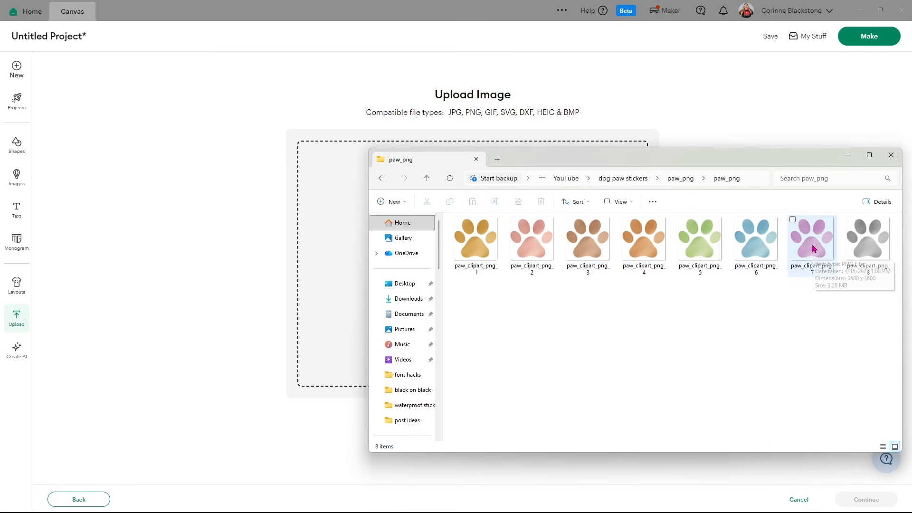
click(813, 247)
drag(814, 248, 323, 249)
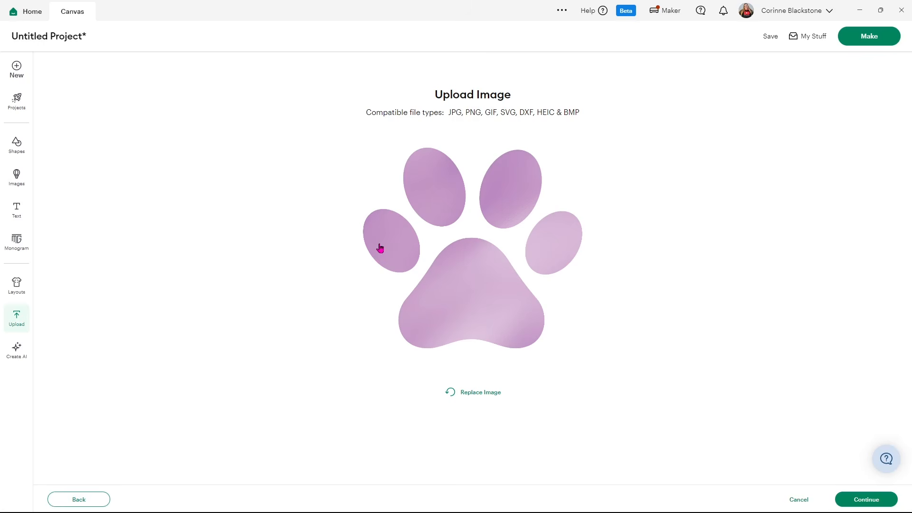
Upload the purple paw as a Flat Graphic without removing any background, keeping its file name, and start another image upload
click(849, 501)
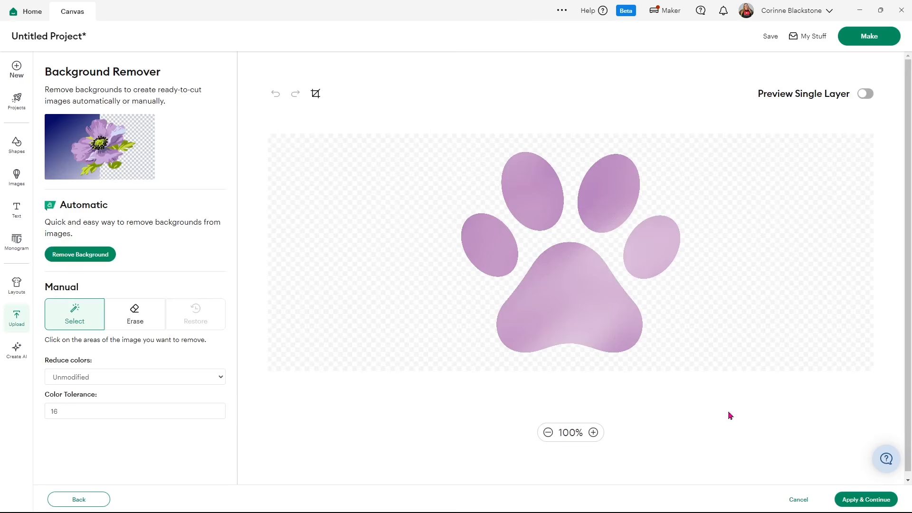
click(849, 500)
click(725, 251)
click(865, 500)
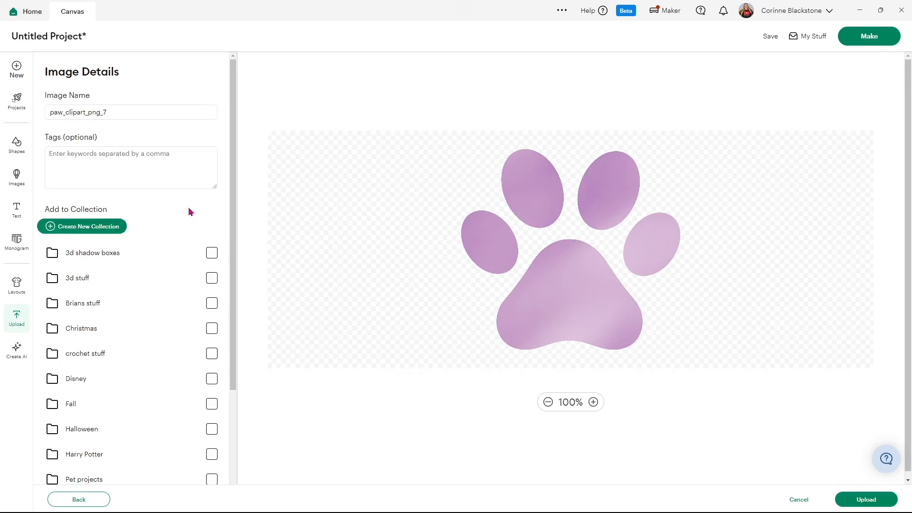
click(855, 499)
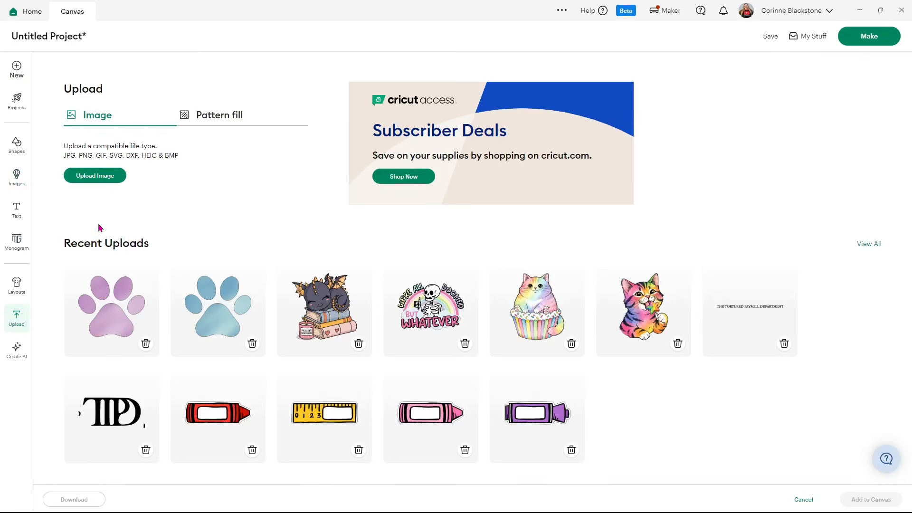
click(110, 180)
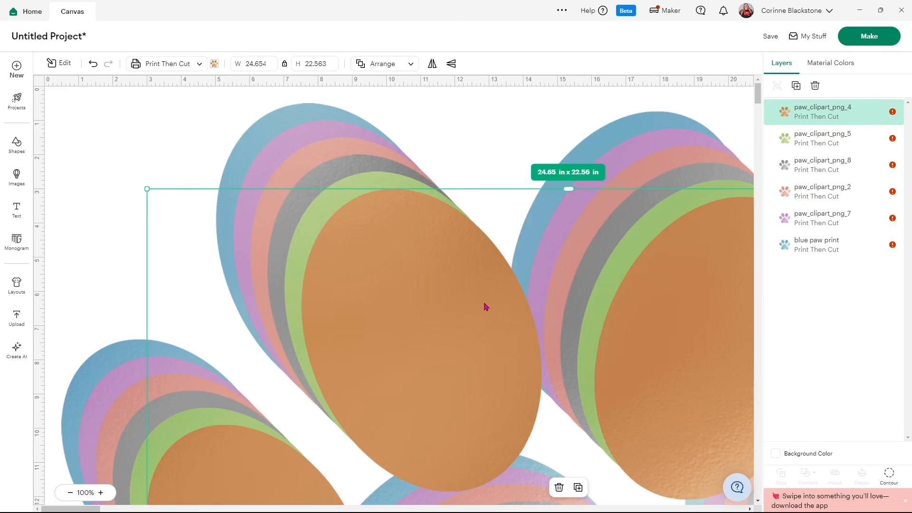
Read the warning on the paw_clipart_png_4 layer and examine how large the stacked paws are on the canvas
click(893, 113)
scroll(499, 319, down, 10)
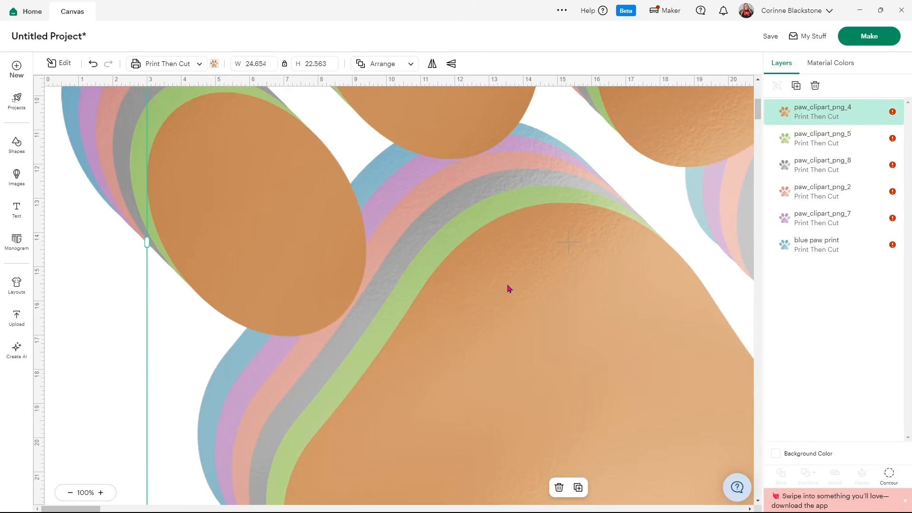
scroll(516, 420, down, 5)
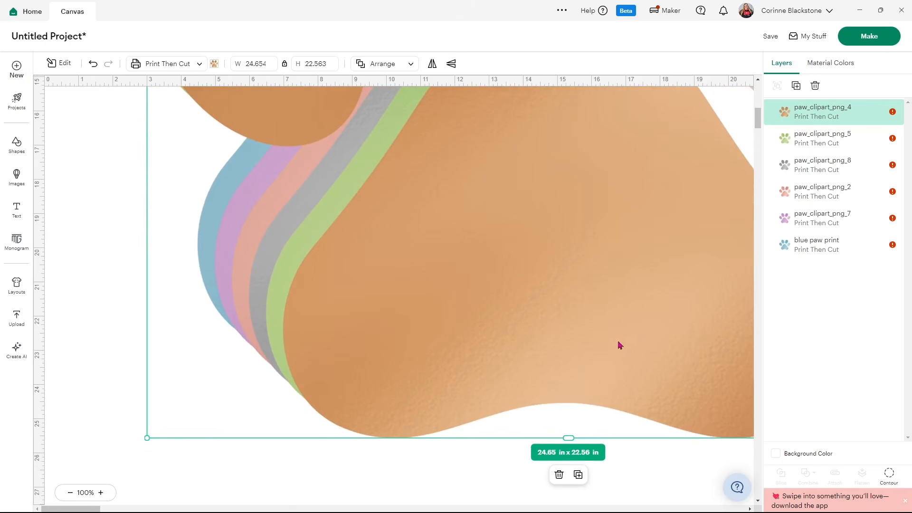
scroll(502, 374, up, 3)
scroll(502, 375, up, 12)
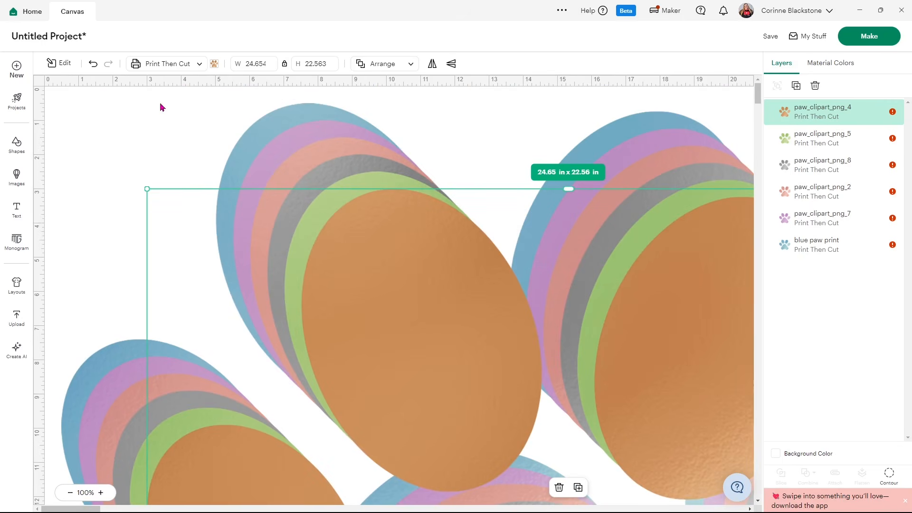
Select all six paw images and align them to a common center
click(140, 113)
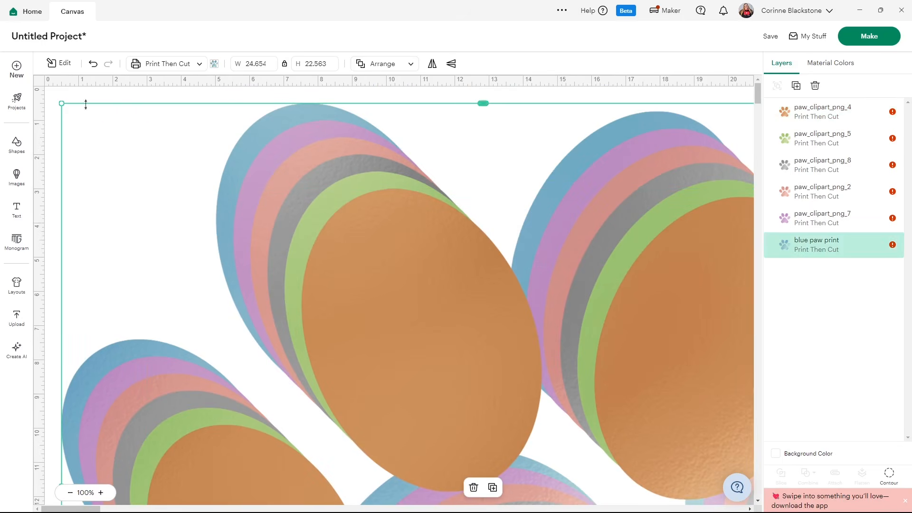
right_click(89, 100)
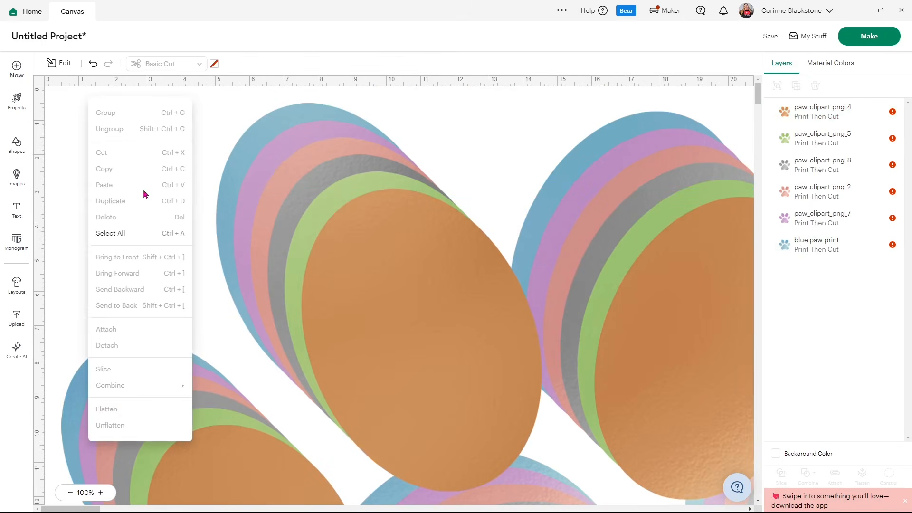
click(138, 233)
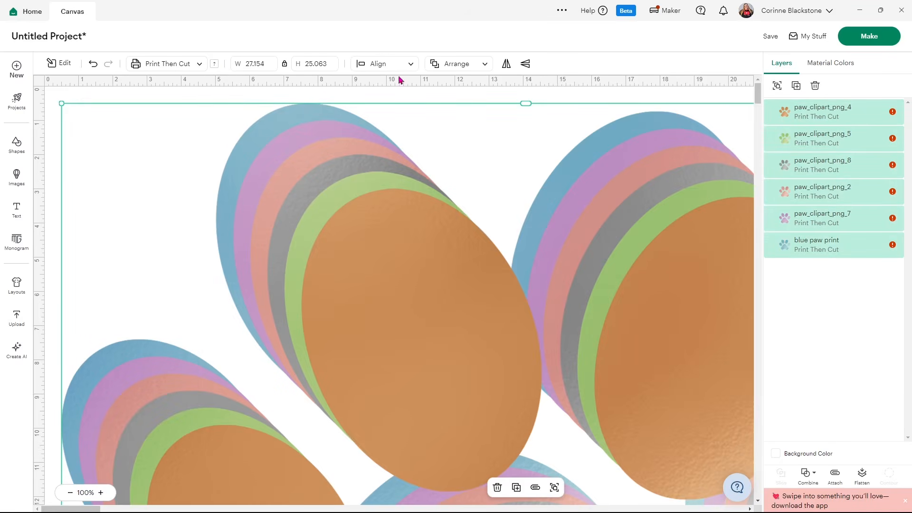
click(411, 65)
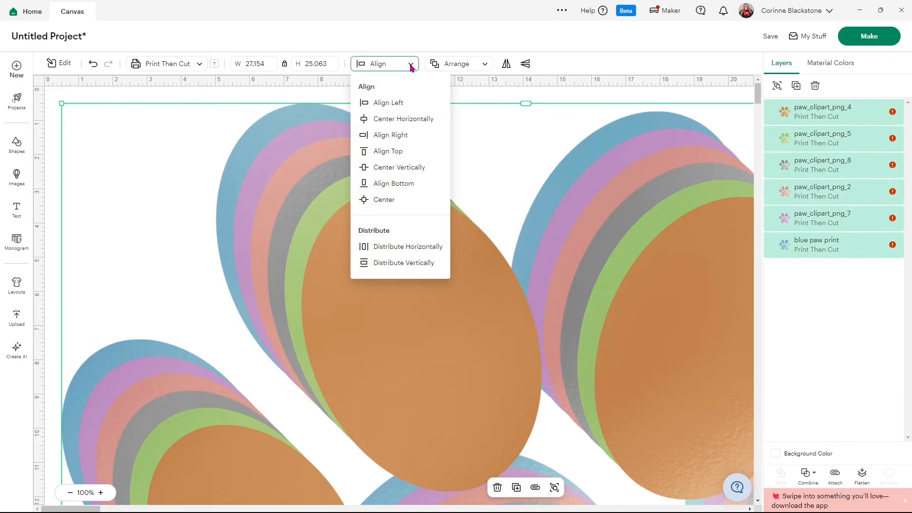
click(392, 198)
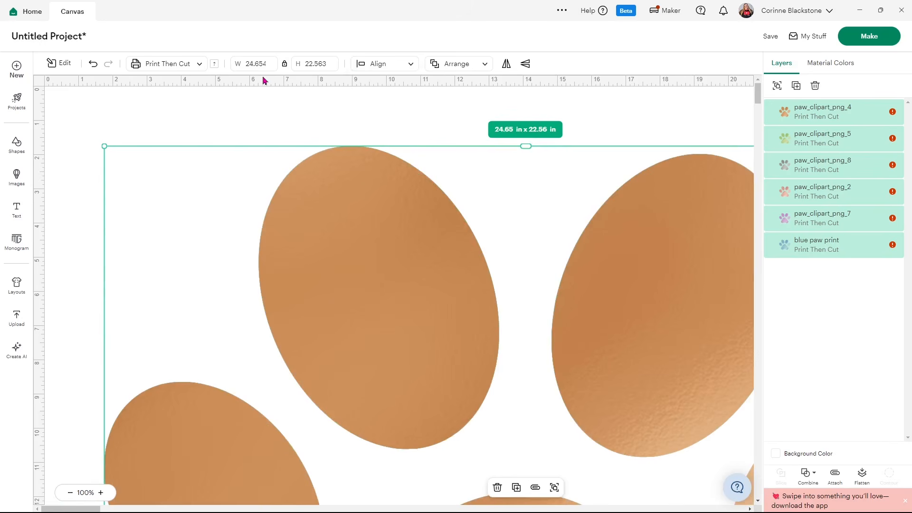
Set the width of all six paw images to 3 in with proportions locked, and deselect them
click(248, 64)
text(3)
key(Return)
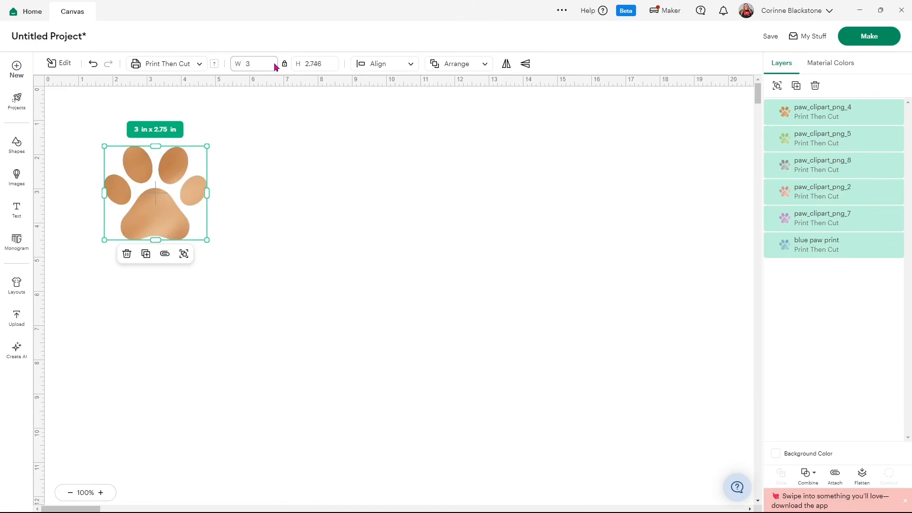
click(257, 122)
Spread the stacked paws apart into two loose rows of three so that none of them overlap
drag(148, 205, 585, 235)
drag(169, 221, 437, 225)
drag(187, 220, 287, 218)
drag(157, 215, 373, 356)
drag(146, 238, 219, 370)
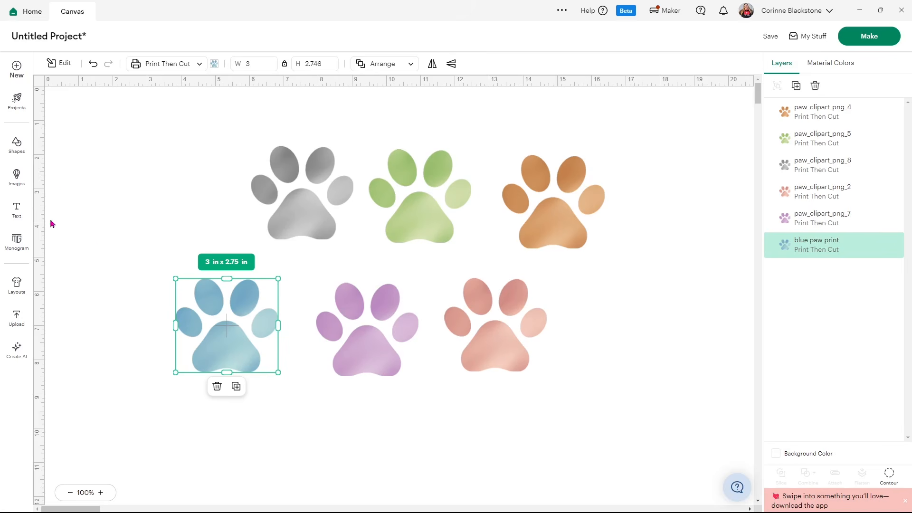
Add the pet name "Zoey" as text in the Serenity system font and place it in the empty area beside the coral paw
click(17, 212)
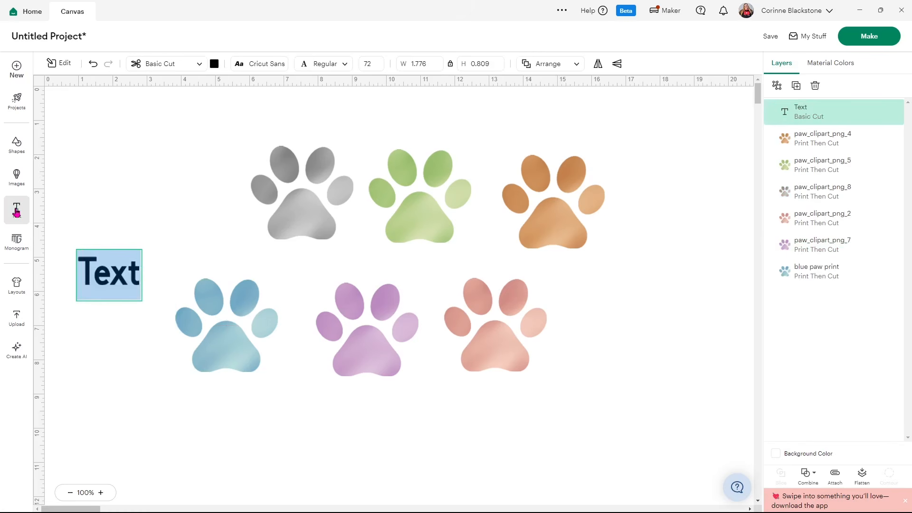
text(Zoey)
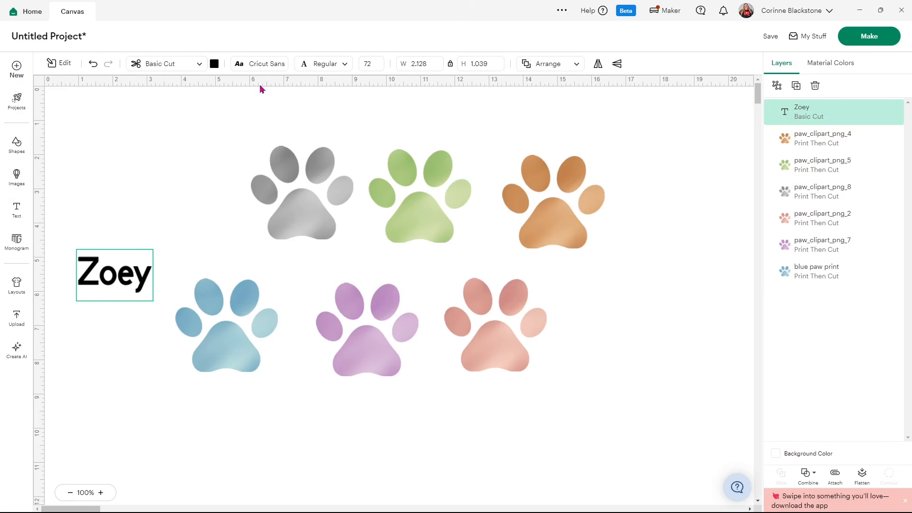
click(252, 65)
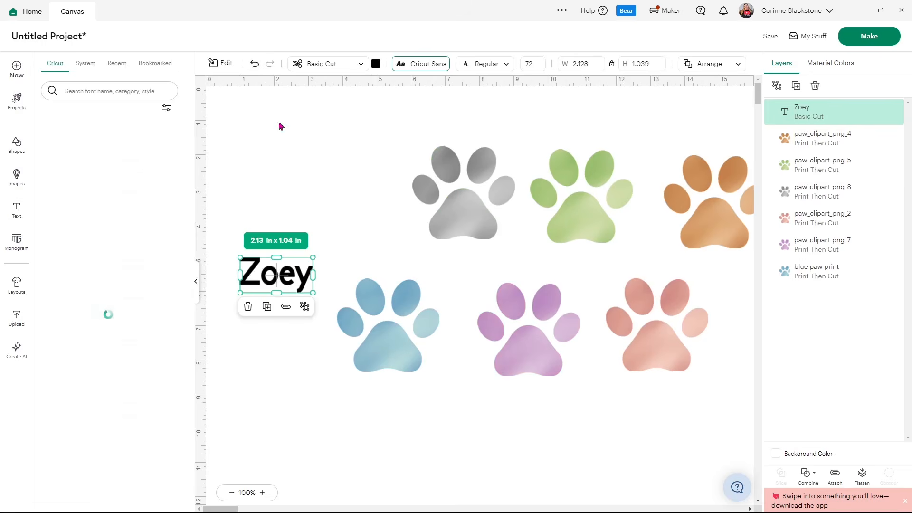
click(88, 66)
click(85, 87)
text(ser)
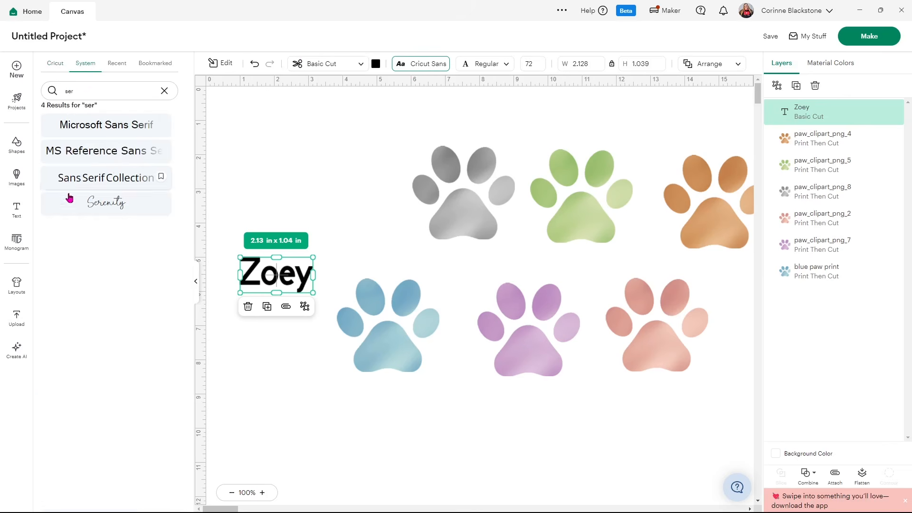
click(90, 209)
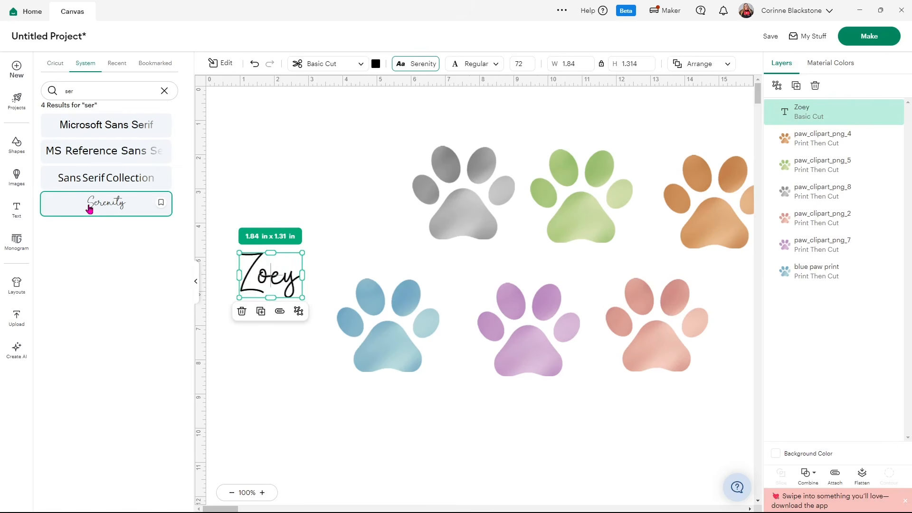
click(198, 281)
drag(113, 279, 614, 330)
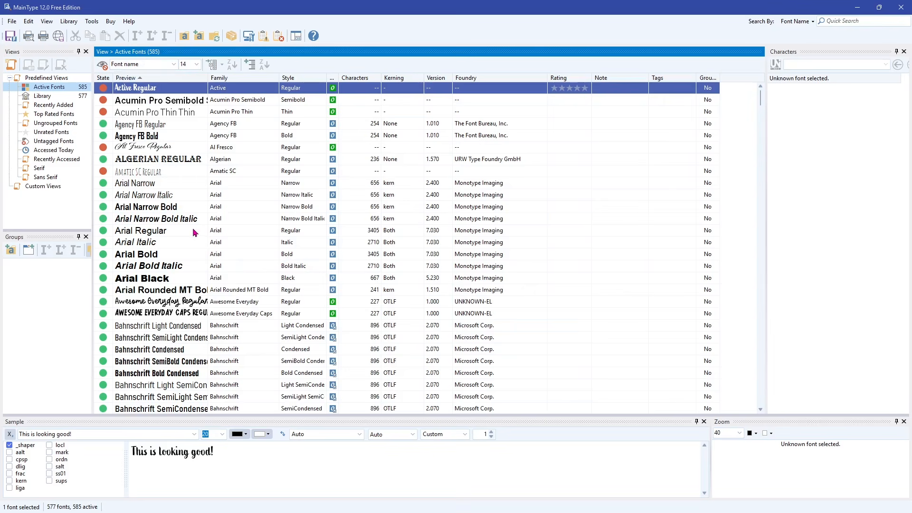
In MainType, find Serenity Regular among the active fonts and select it to show its characters
scroll(194, 233, down, 20)
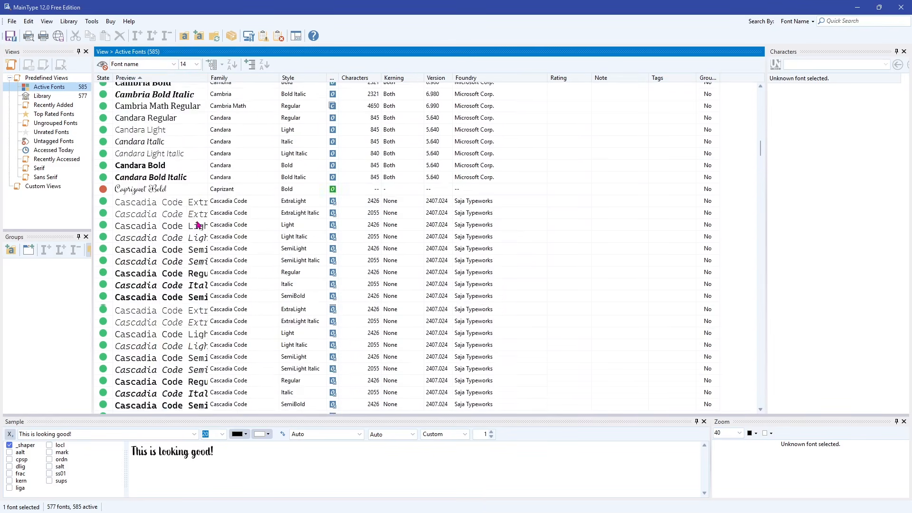
scroll(198, 225, down, 20)
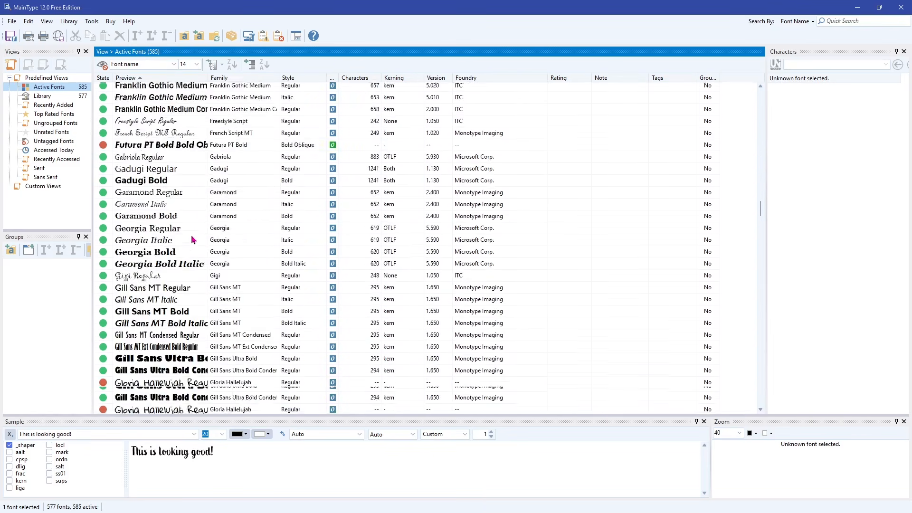
scroll(191, 237, down, 20)
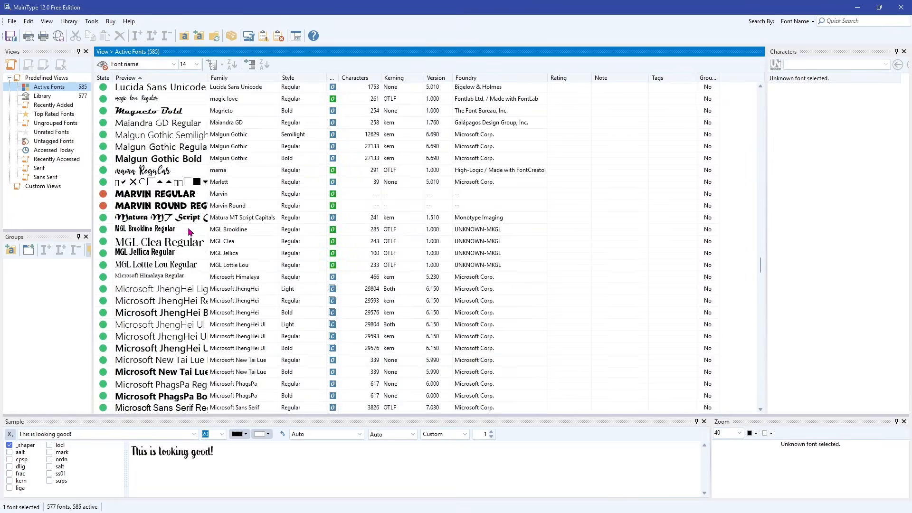
scroll(189, 238, down, 20)
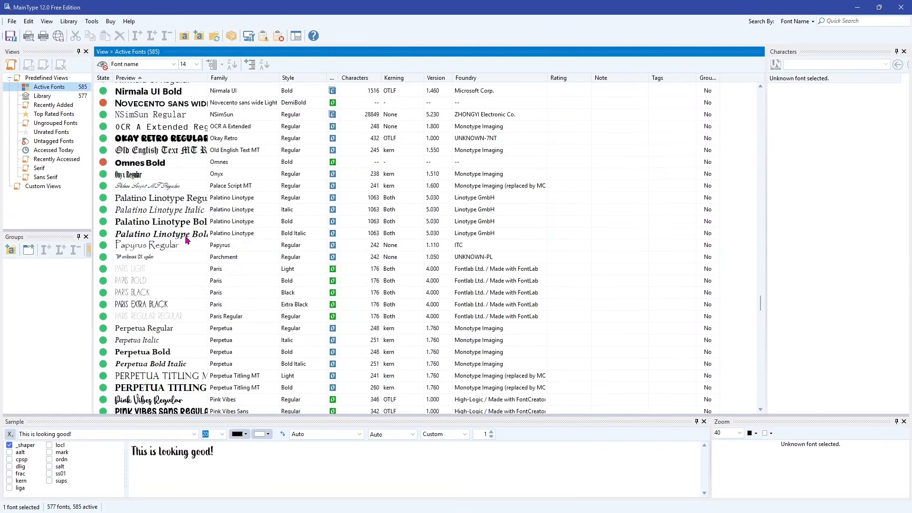
scroll(187, 240, down, 20)
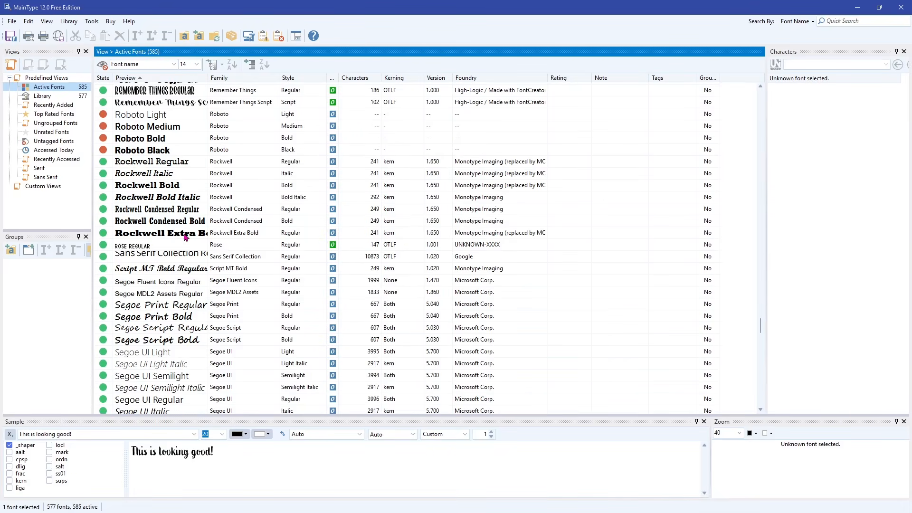
scroll(186, 255, down, 8)
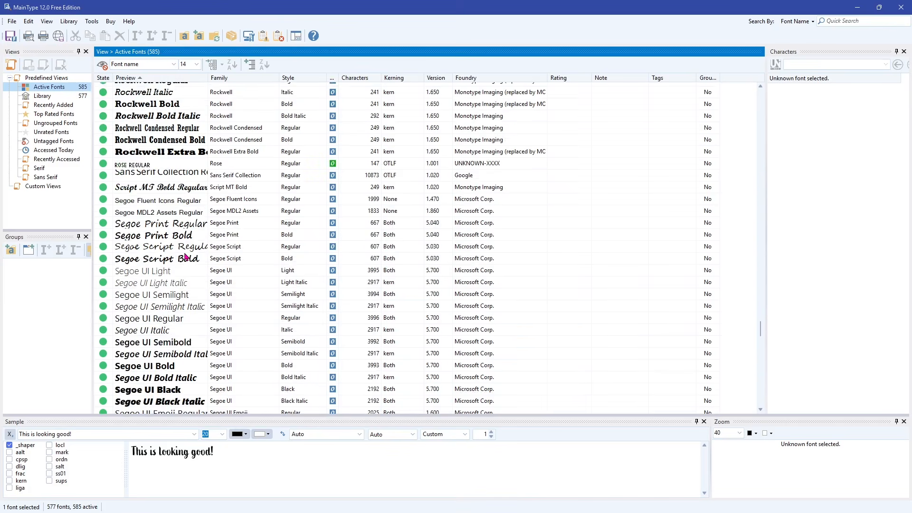
scroll(186, 257, down, 3)
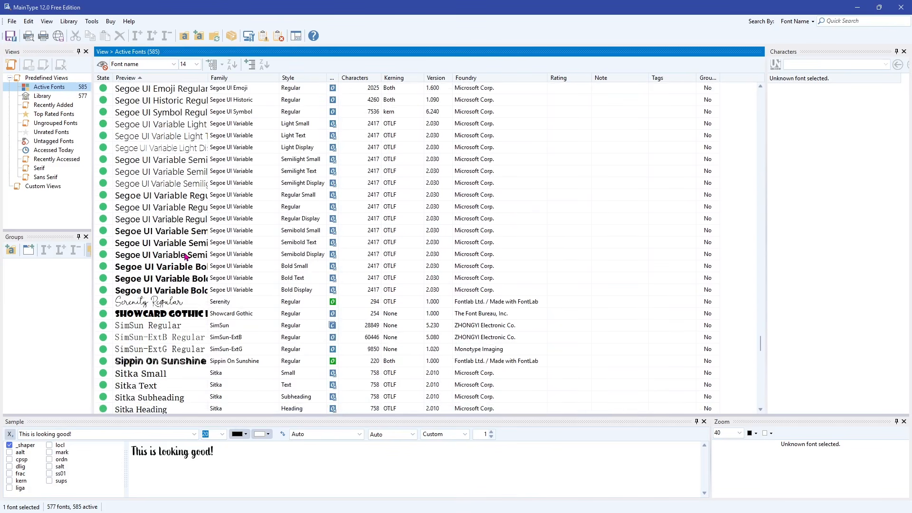
click(170, 305)
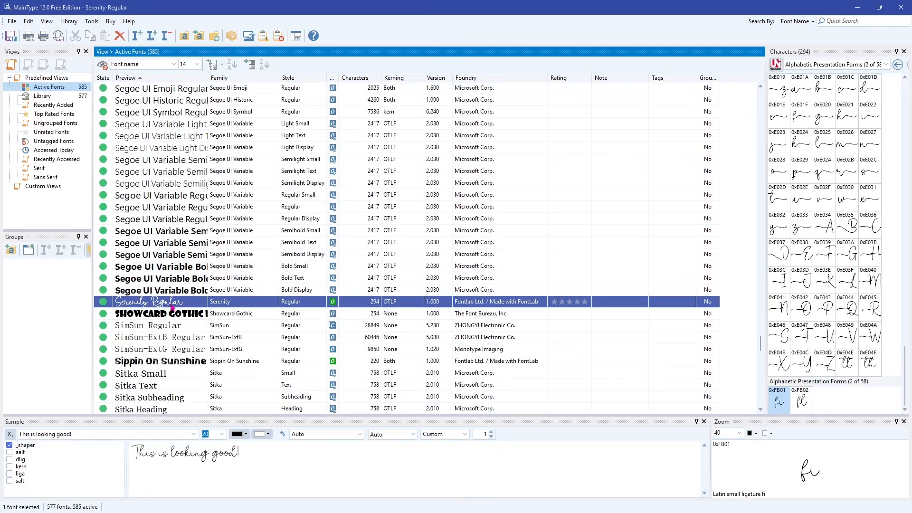
Select the capital Z with a leading swash, 0xE04D, in the Serenity font's Private Use Area characters
scroll(857, 202, up, 3)
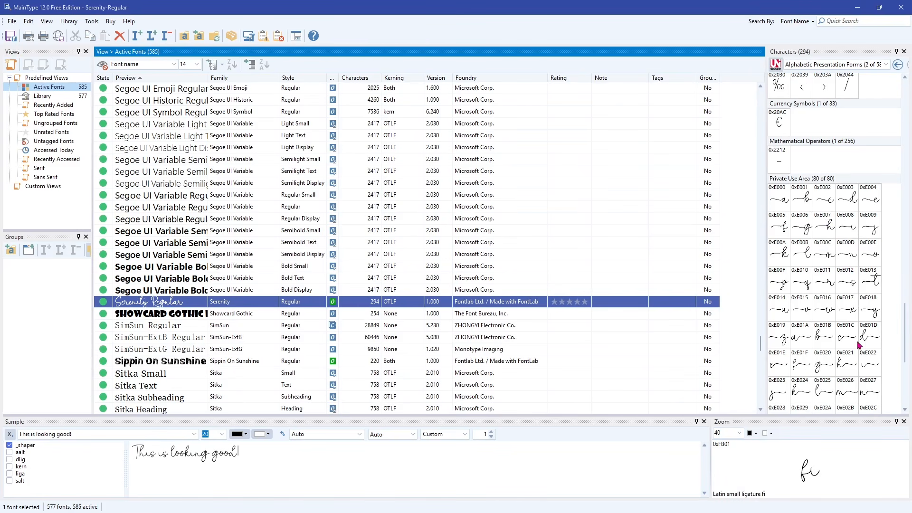
scroll(842, 297, down, 3)
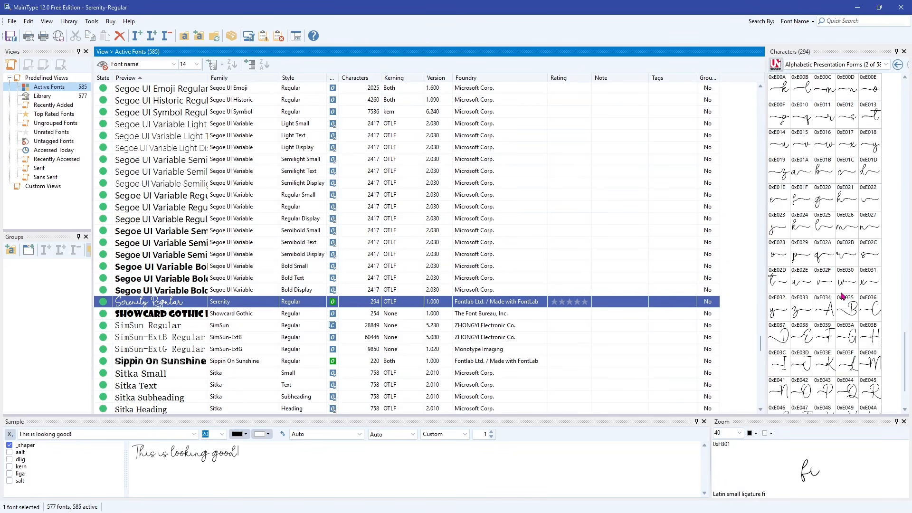
scroll(842, 296, down, 3)
click(824, 363)
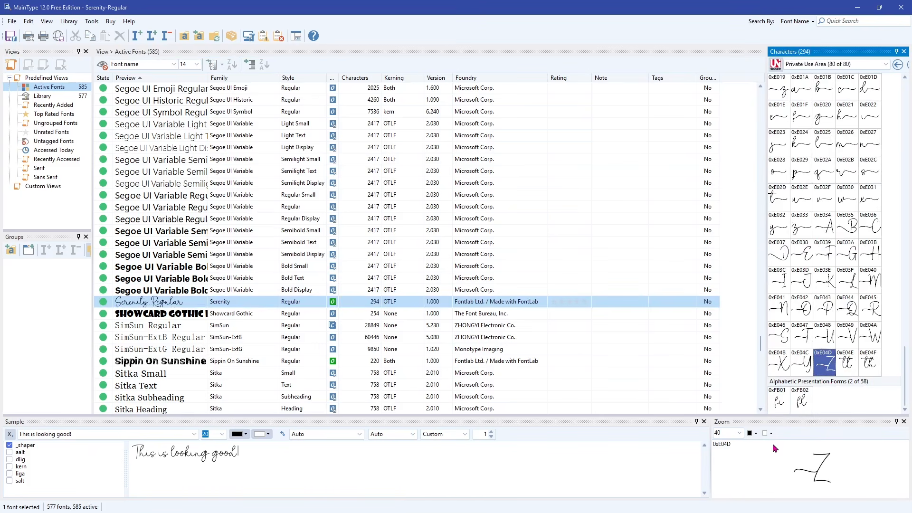
Try the copied swash Z, 0xE04D, as the first letter of "Zoey" in Design Space, and put the plain Z back
right_click(824, 369)
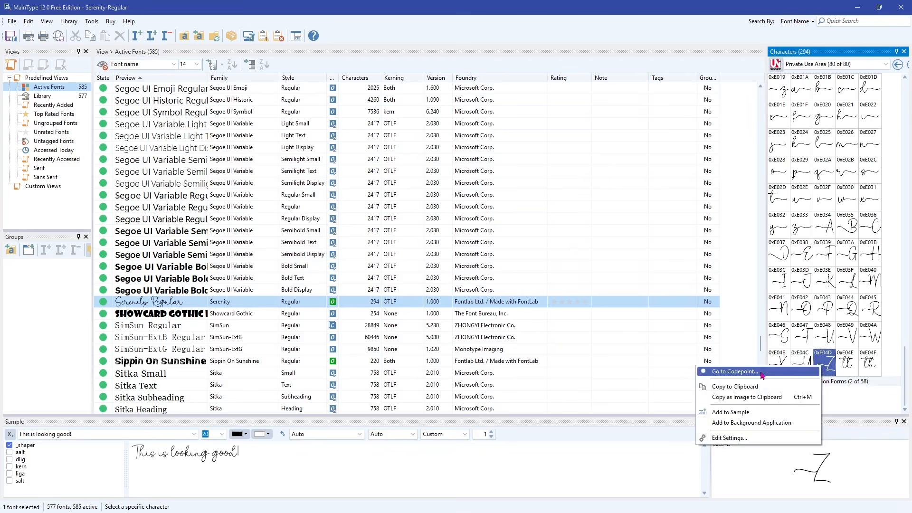
click(756, 387)
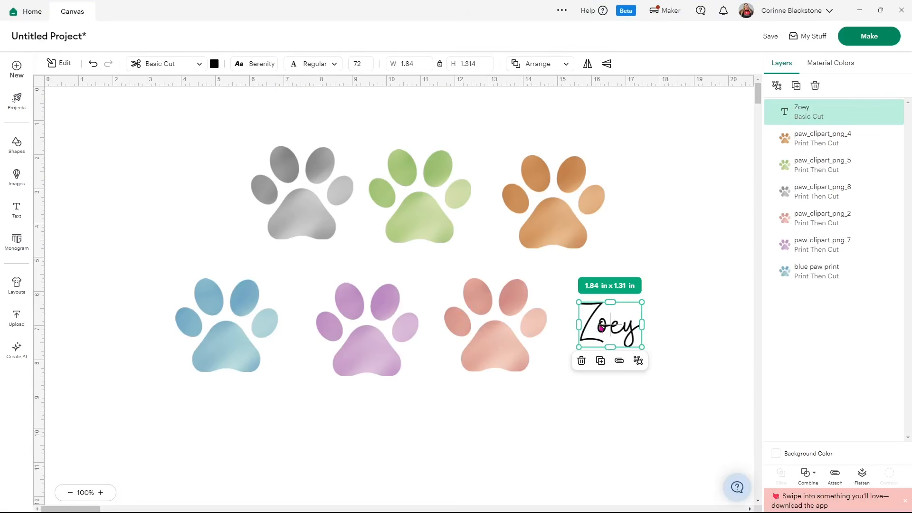
double_click(601, 327)
click(600, 328)
key(BackSpace)
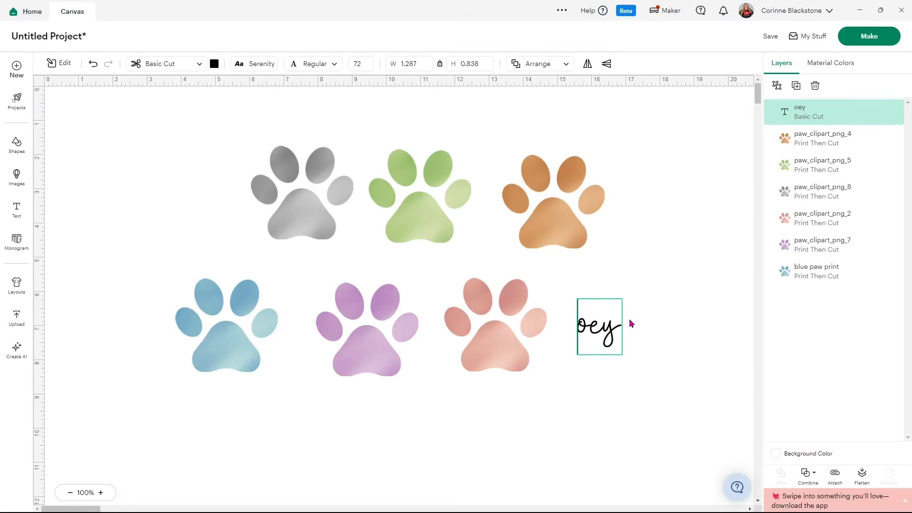
key(ctrl+v)
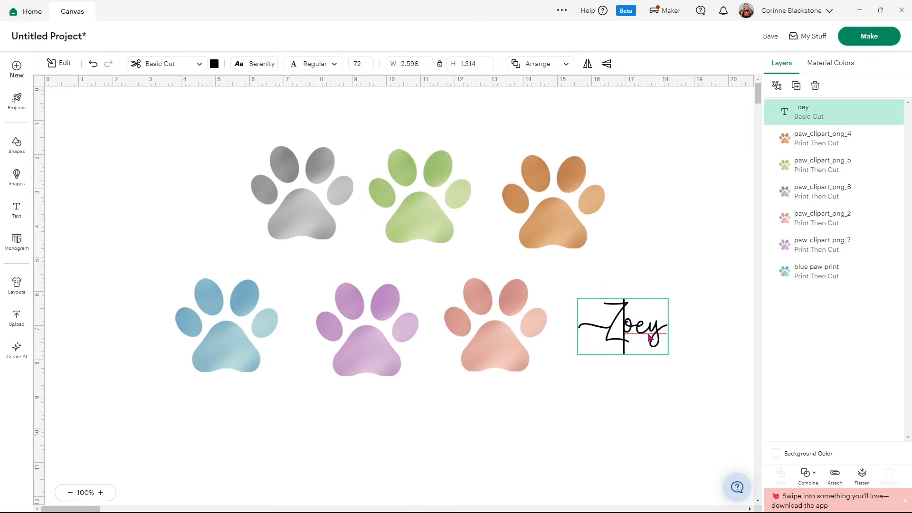
key(BackSpace)
text(Z)
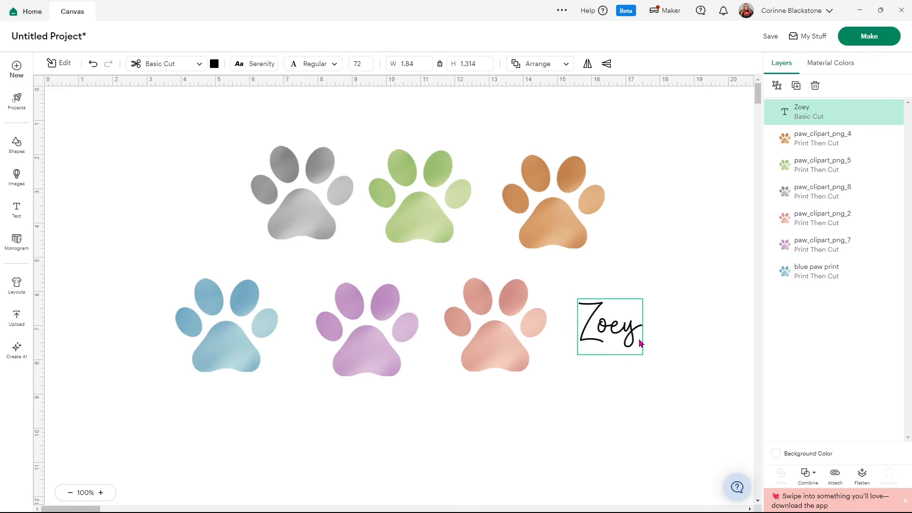
Copy the lowercase y with a trailing swash, 0xE032, from MainType and replace the final y of "Zoey" with it in Design Space
key(alt+Tab)
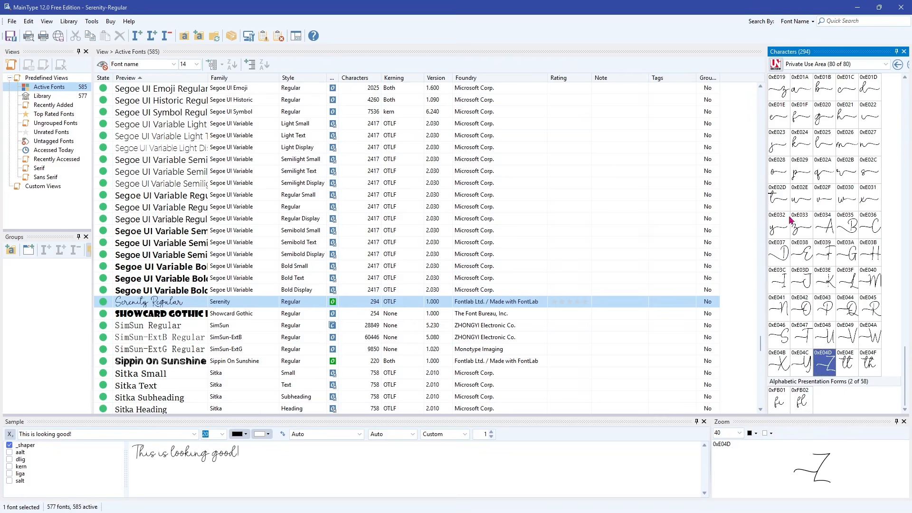
click(779, 231)
right_click(779, 231)
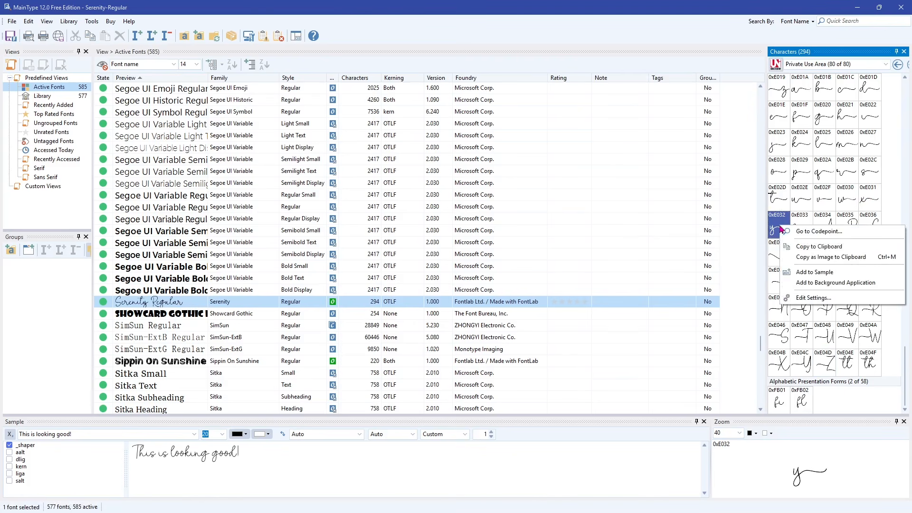
click(801, 247)
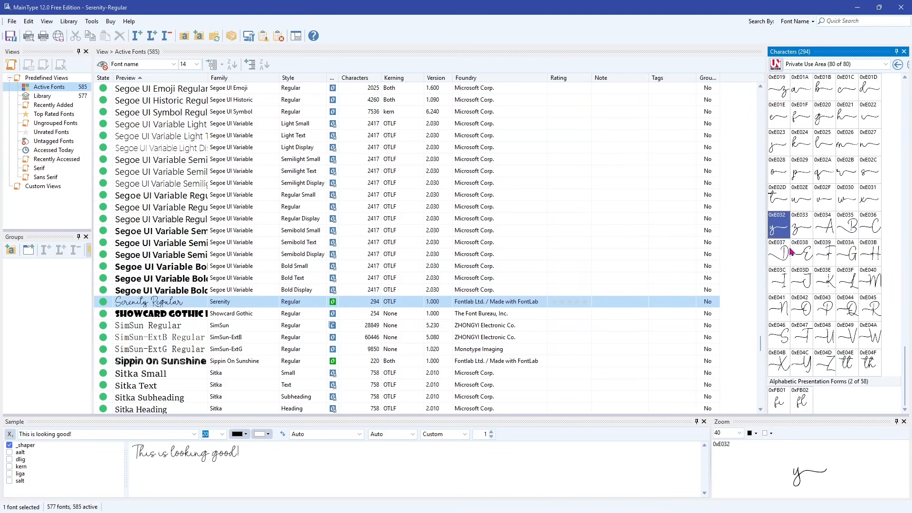
key(alt+Tab)
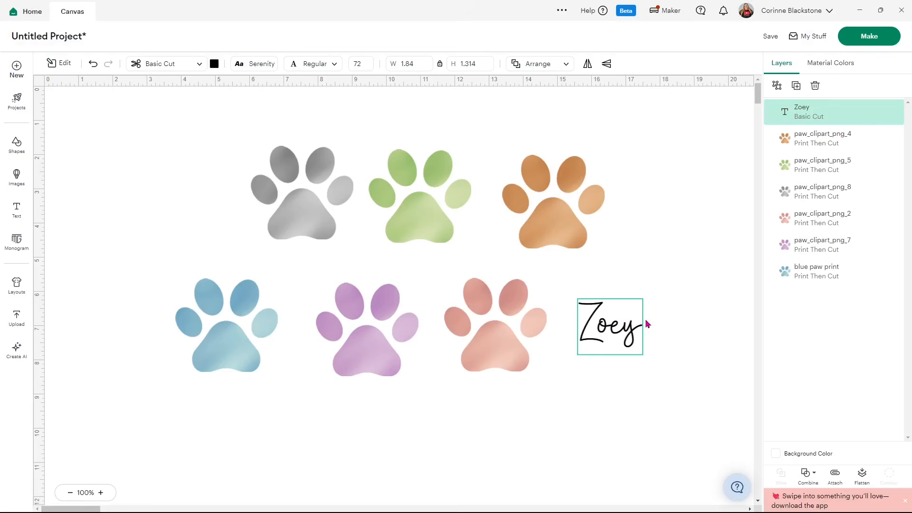
key(BackSpace)
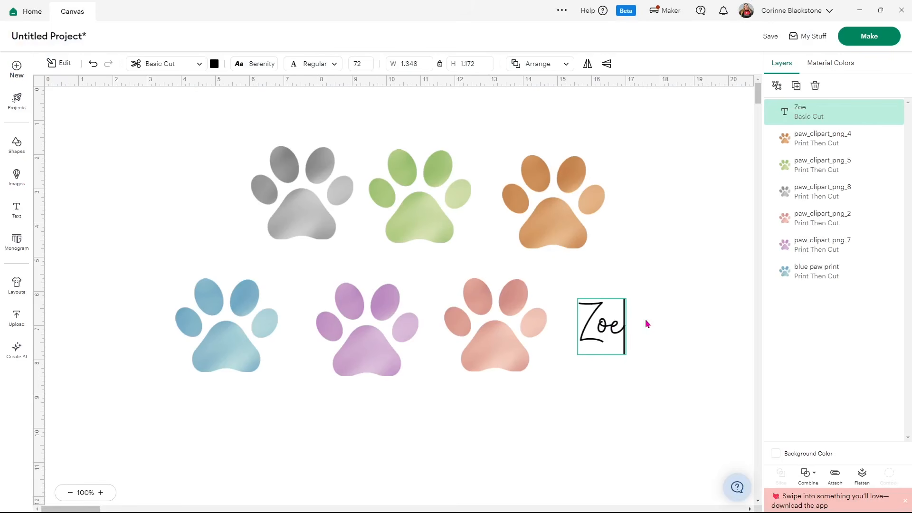
key(ctrl+v)
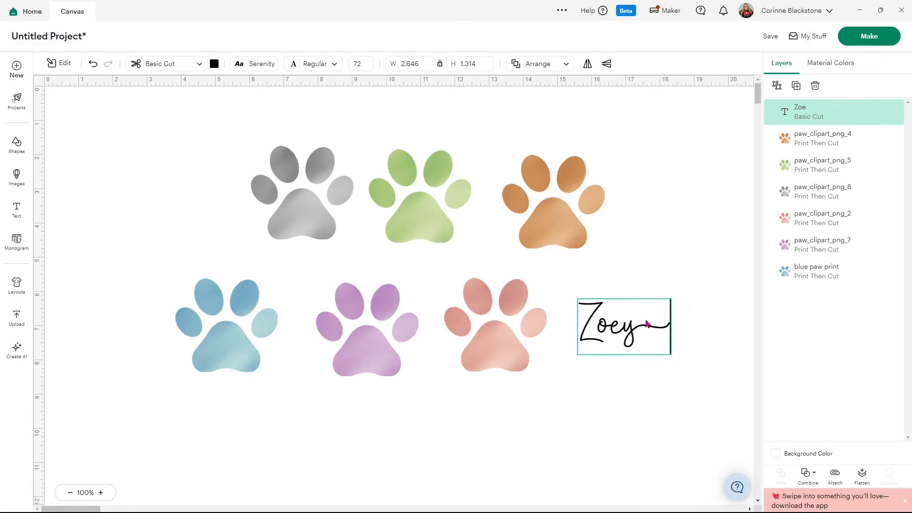
click(642, 266)
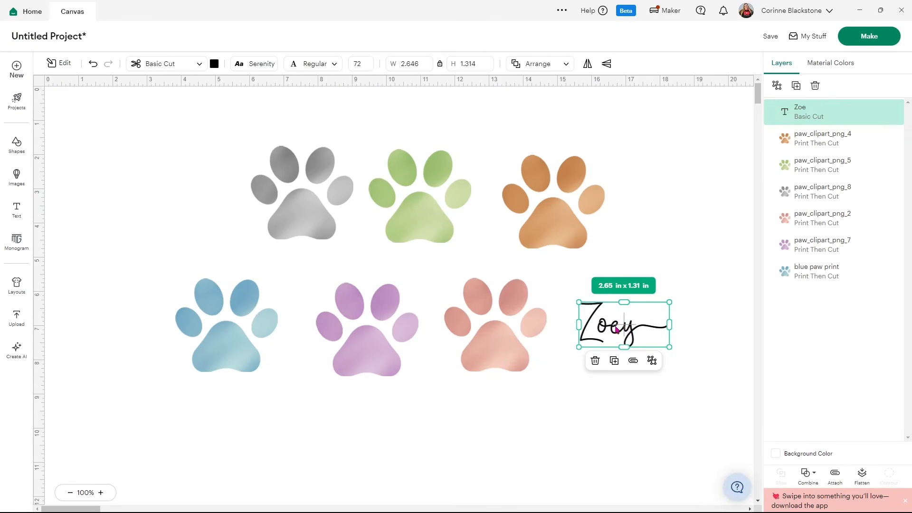
Place the name across the lower part of the green paw and enlarge it to about 2.76 x 1.37 in
drag(620, 332, 419, 217)
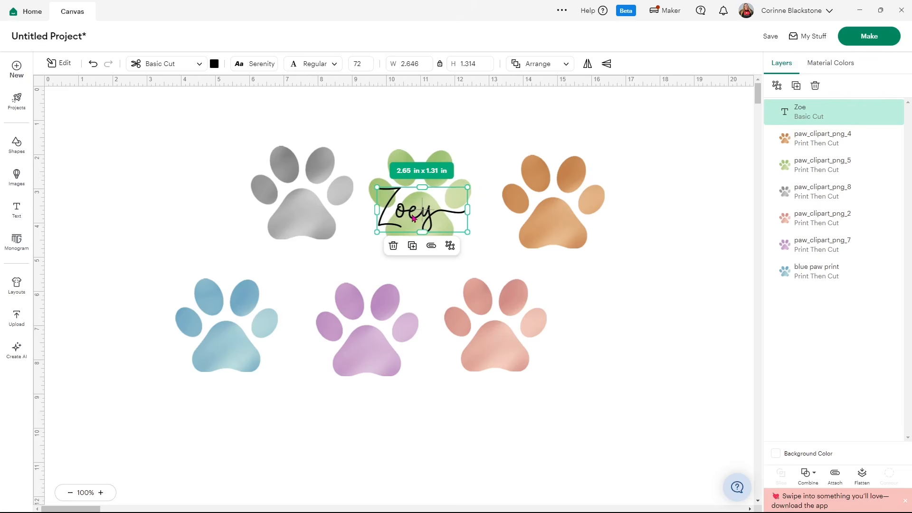
drag(467, 231, 434, 220)
click(417, 136)
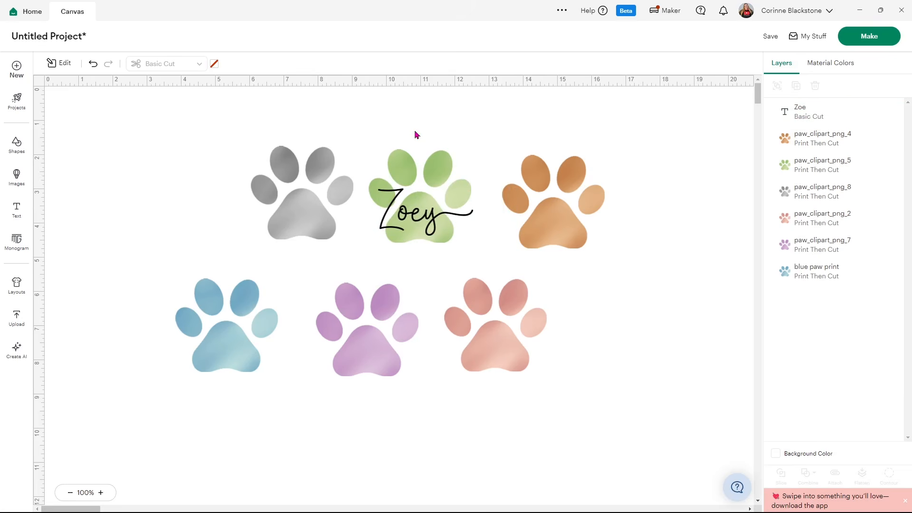
Add a welded offset with rounded corners at a distance of 0.069 in around the name
click(419, 209)
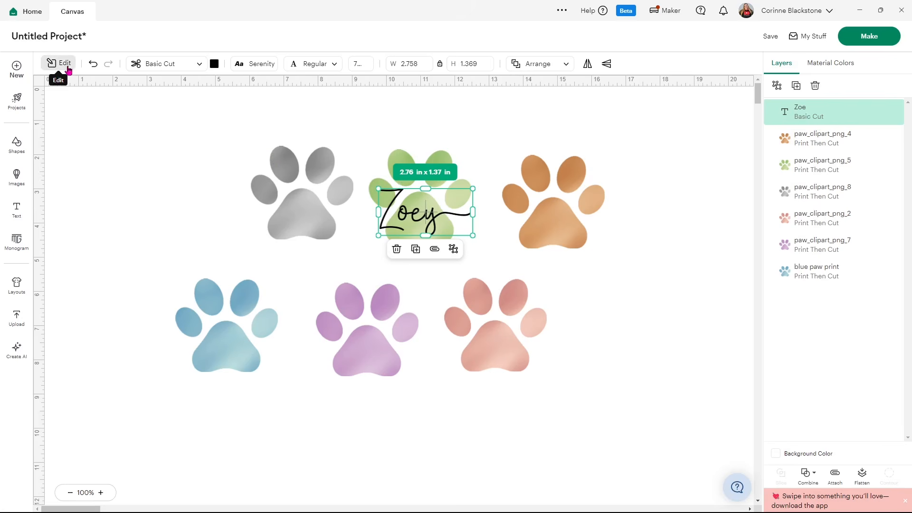
click(64, 64)
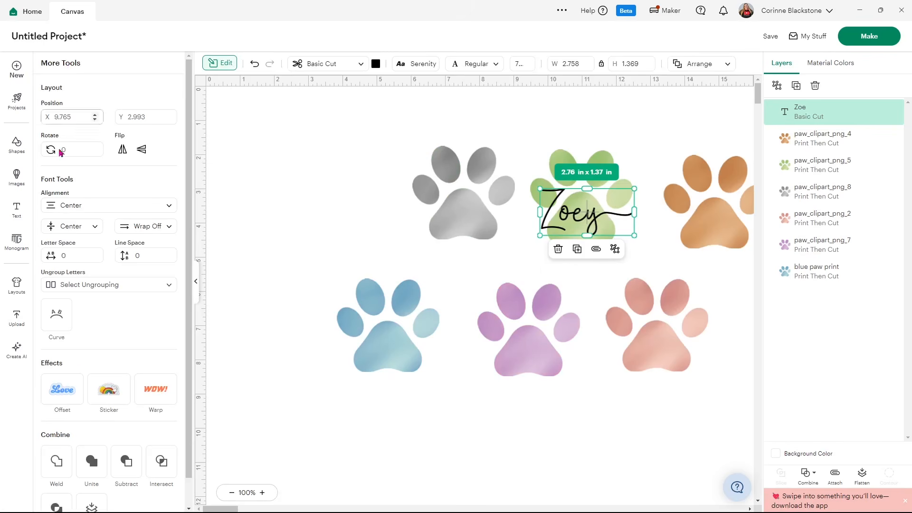
click(61, 391)
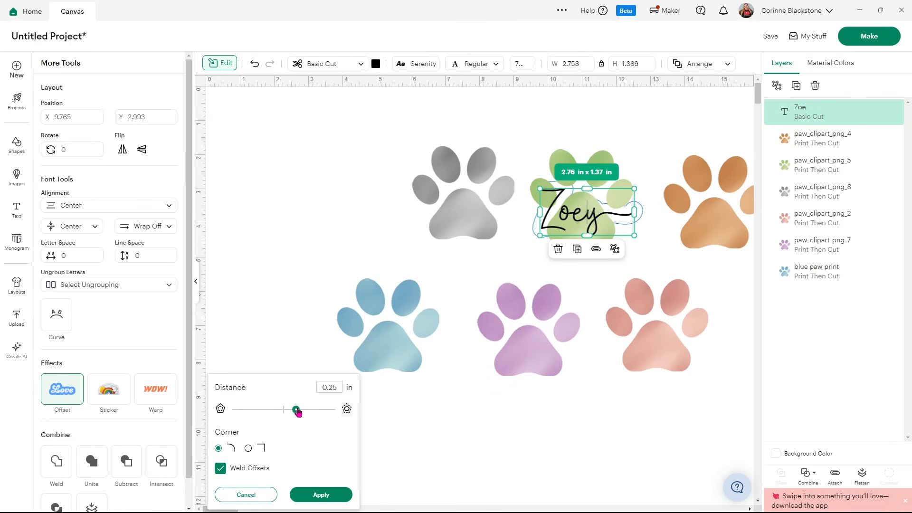
drag(298, 412, 286, 409)
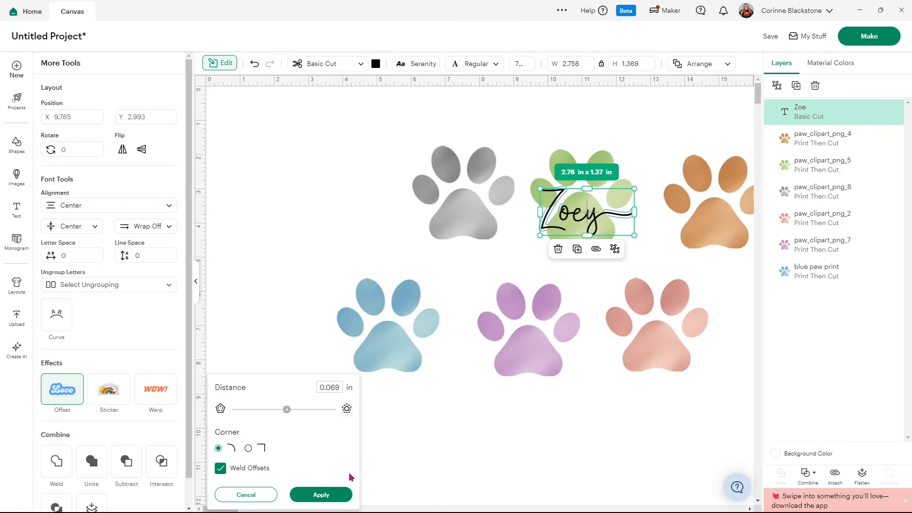
click(331, 495)
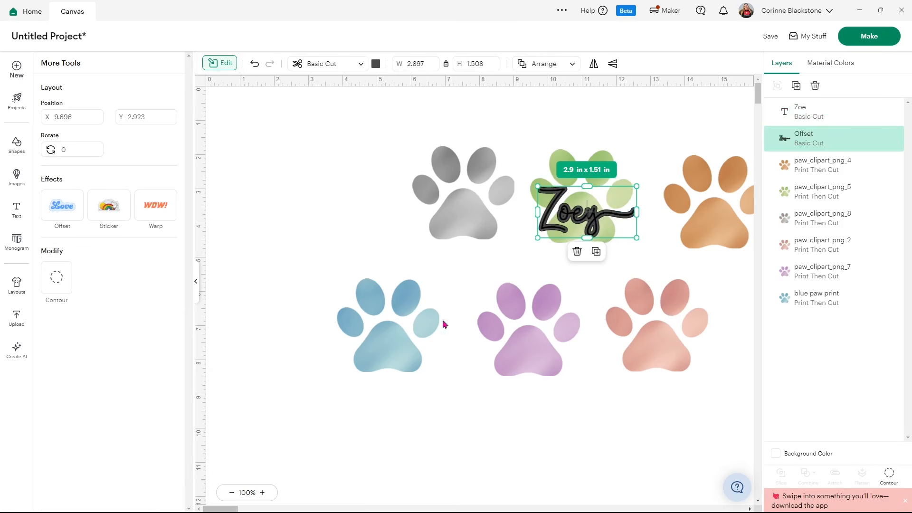
Color the name's offset white
click(376, 65)
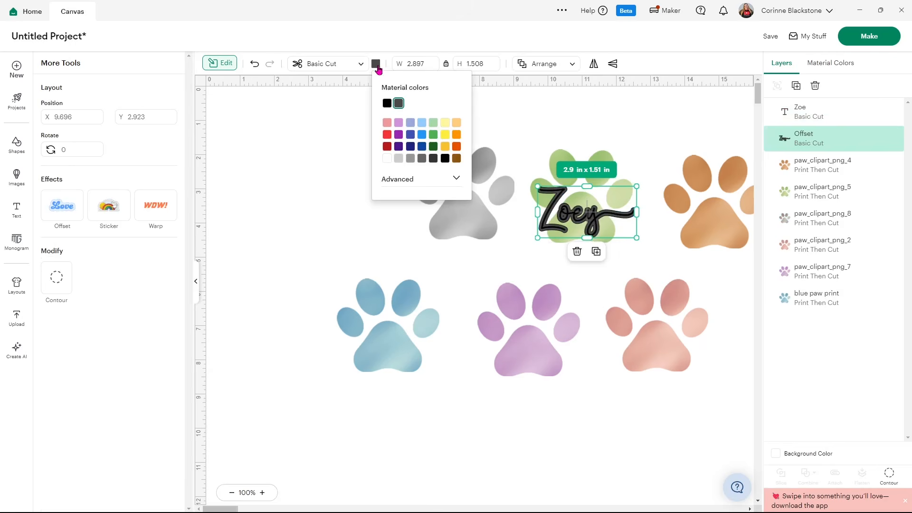
click(387, 159)
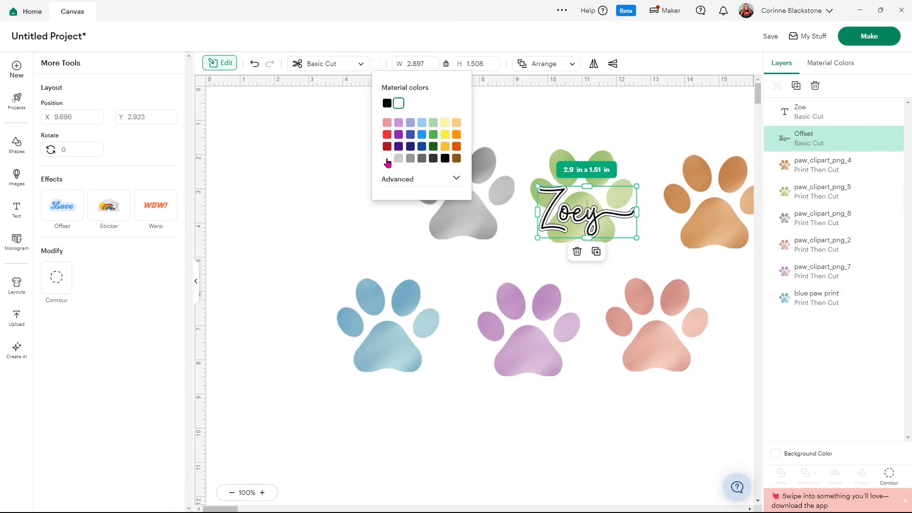
click(326, 173)
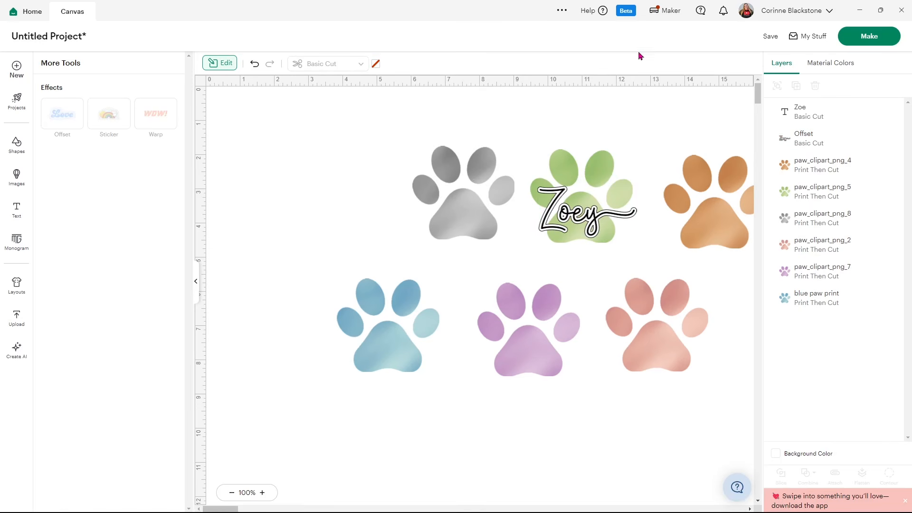
Select the green paw layer and set the canvas background color to light blue
click(811, 187)
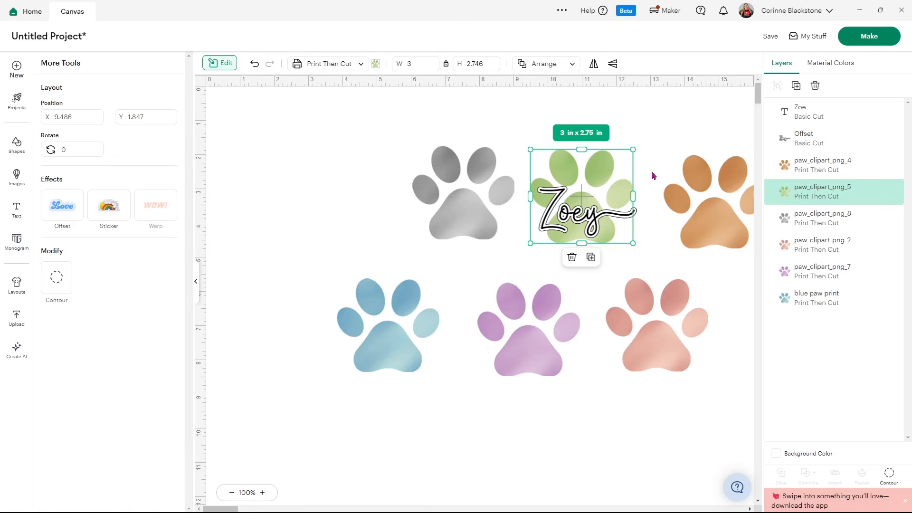
click(198, 284)
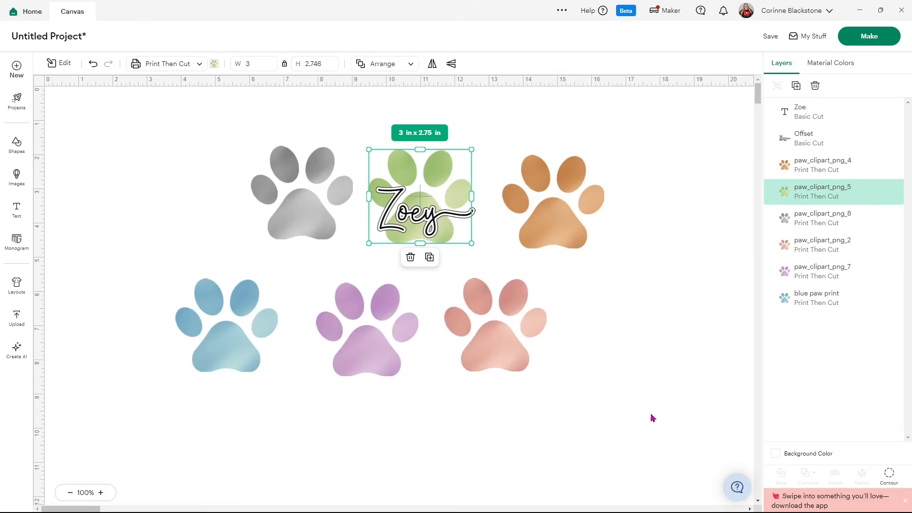
click(775, 454)
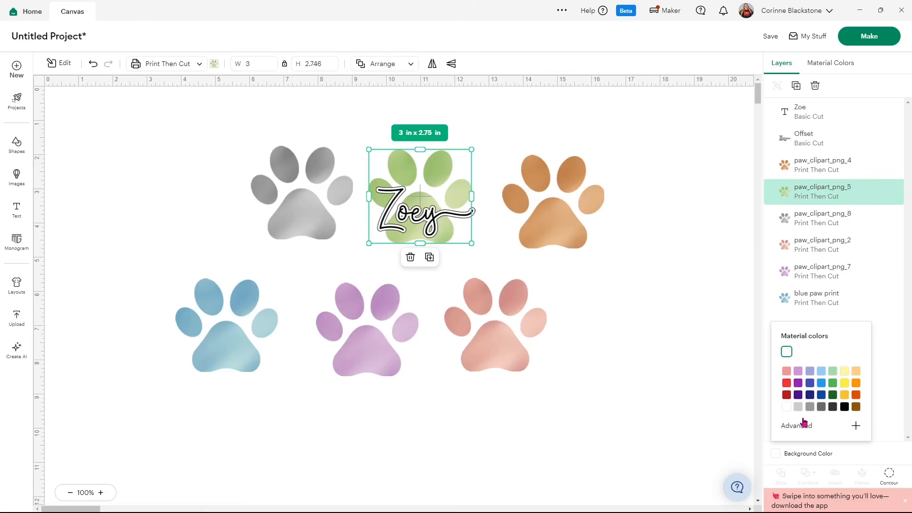
click(821, 372)
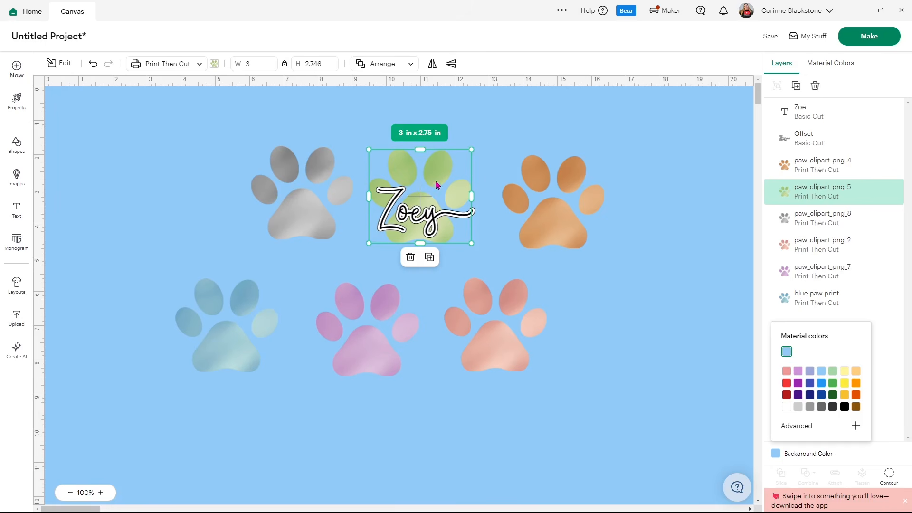
Add an offset with rounded corners at a distance of 0.208 in around the green paw
click(58, 62)
click(63, 209)
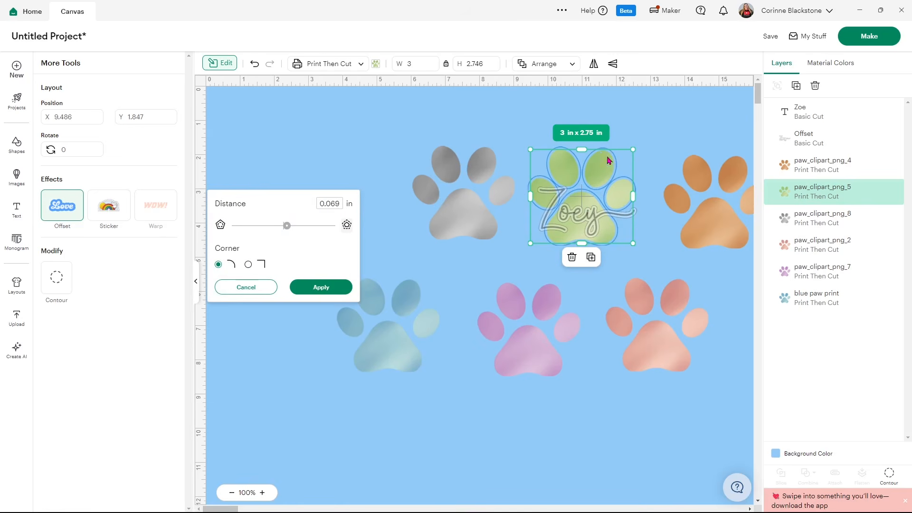
drag(287, 227, 295, 229)
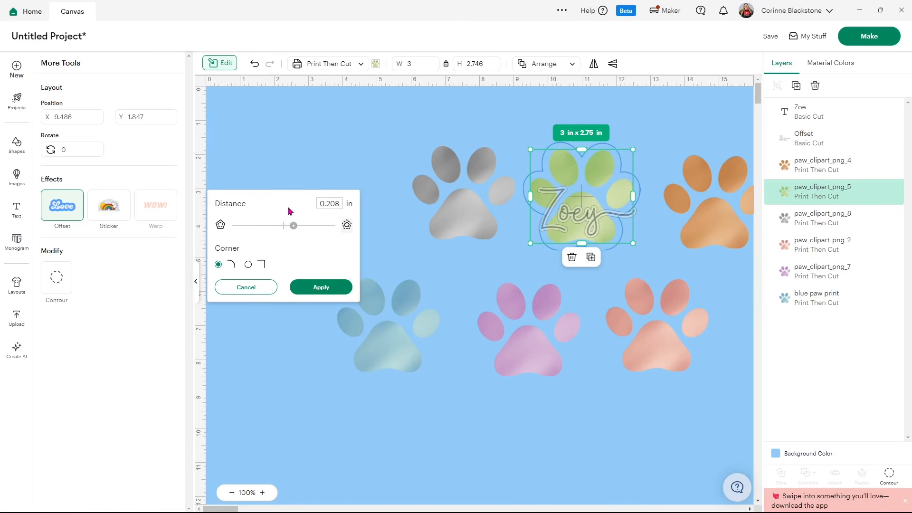
click(318, 291)
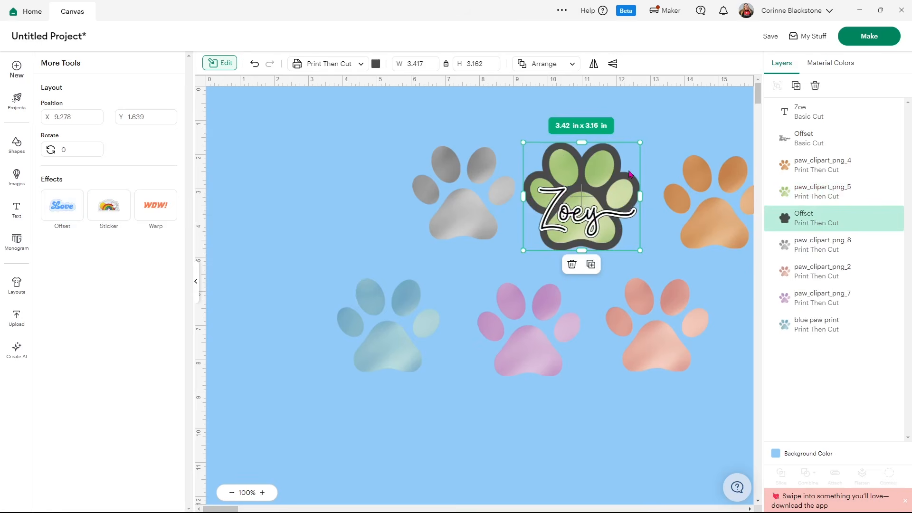
Color the green paw's offset white
click(376, 66)
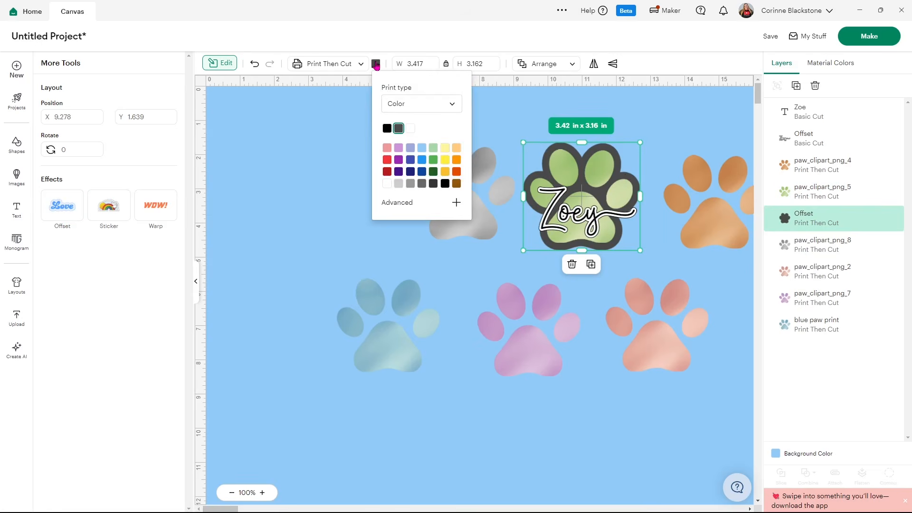
click(400, 129)
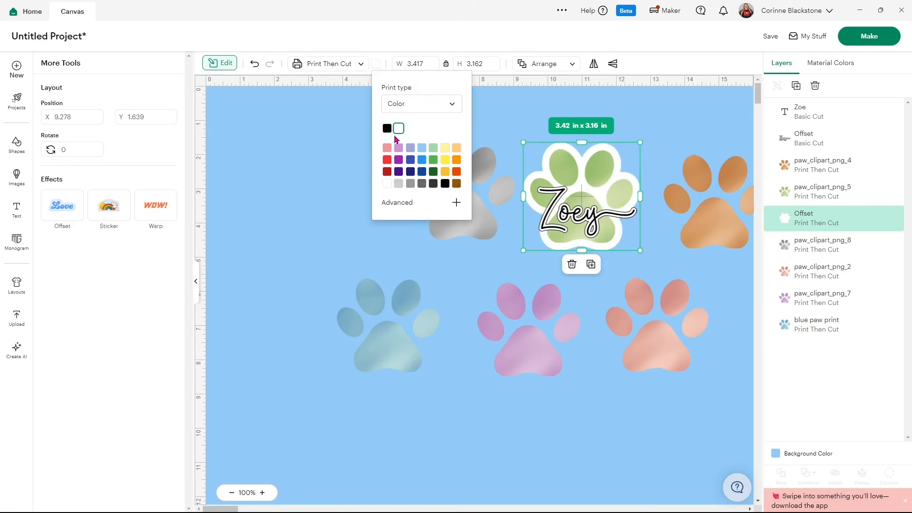
click(302, 214)
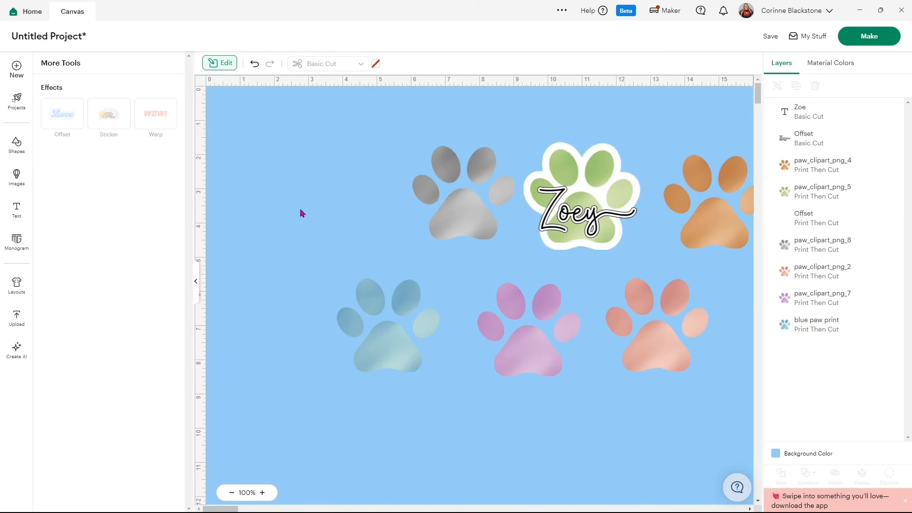
Group the name text with its white offset
click(792, 148)
shift+click(802, 112)
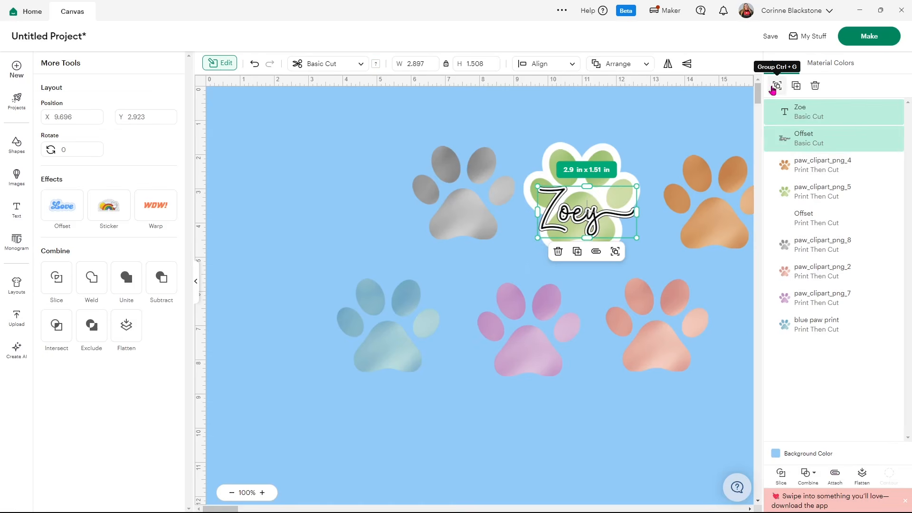
click(777, 85)
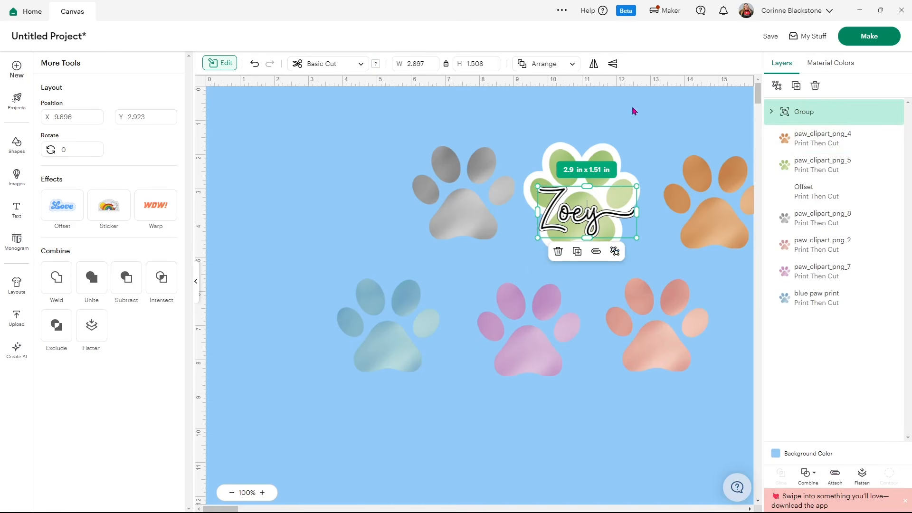
Center the name group, green paw and its white offset horizontally, and flatten them into one printable layer
click(560, 110)
drag(549, 126, 606, 226)
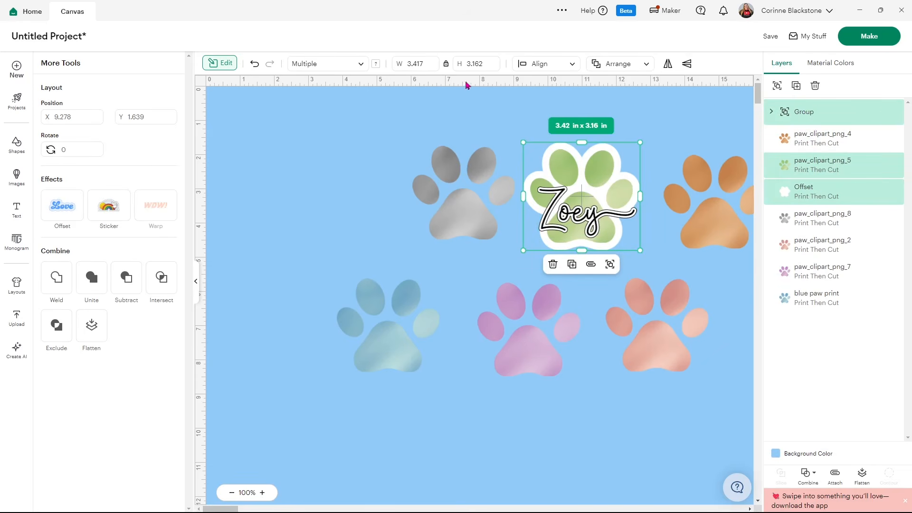
click(564, 67)
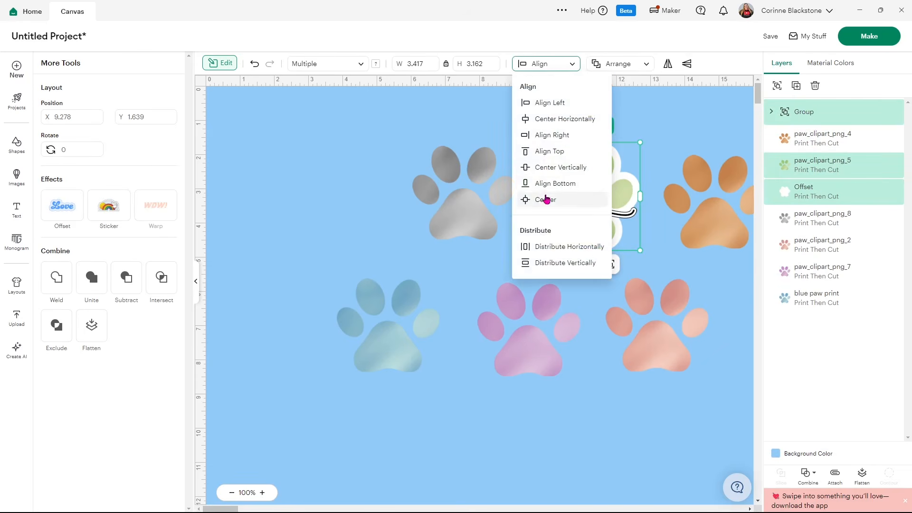
click(546, 124)
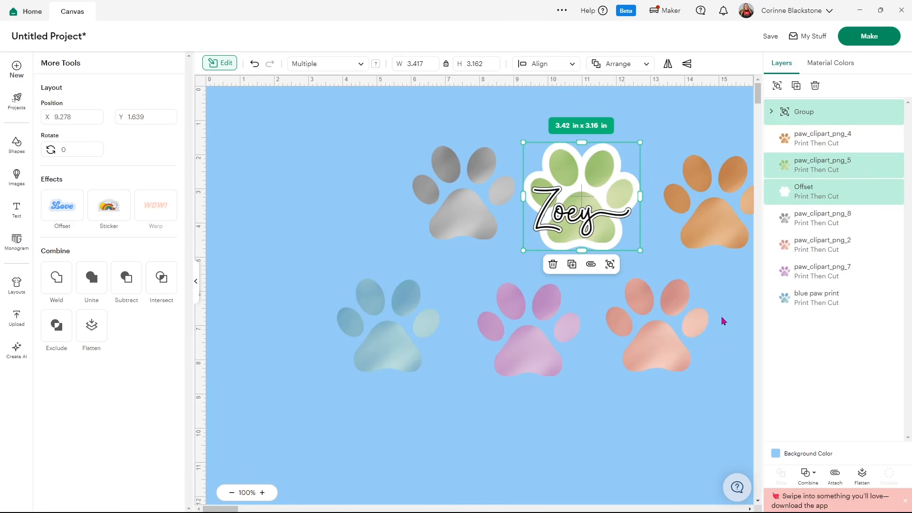
click(863, 473)
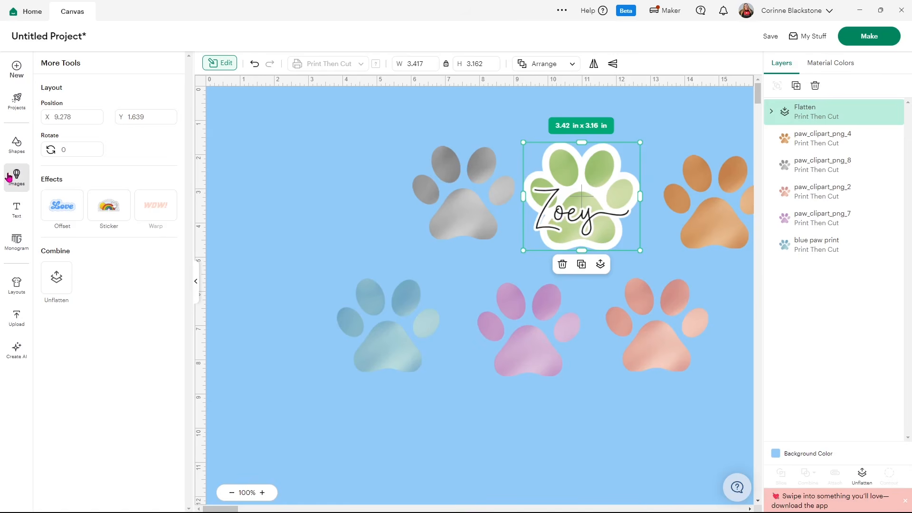
Add a circle about 1.06 in wide over the start of the name Zoey on the green paw
click(17, 147)
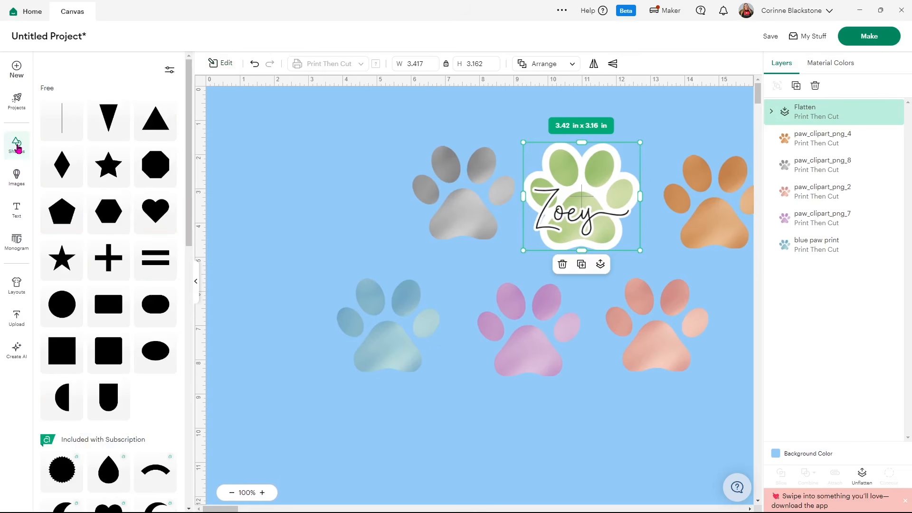
click(73, 316)
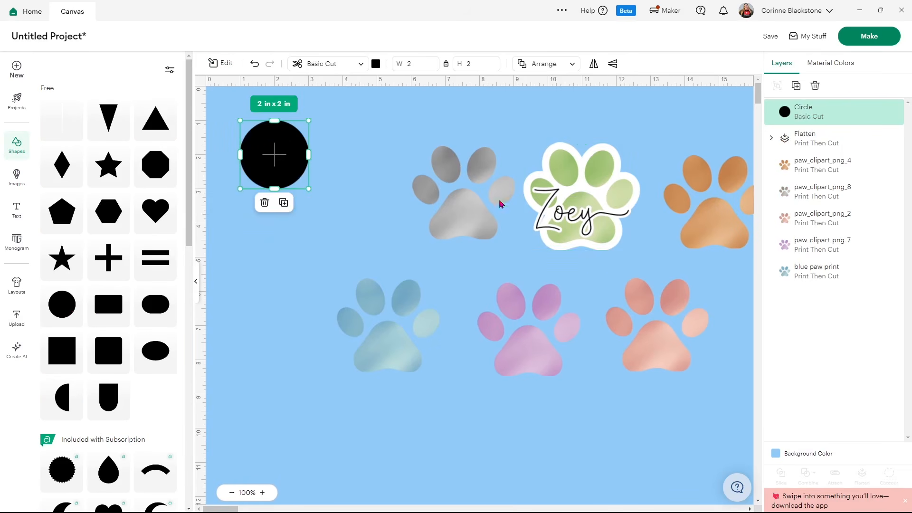
drag(282, 171, 555, 215)
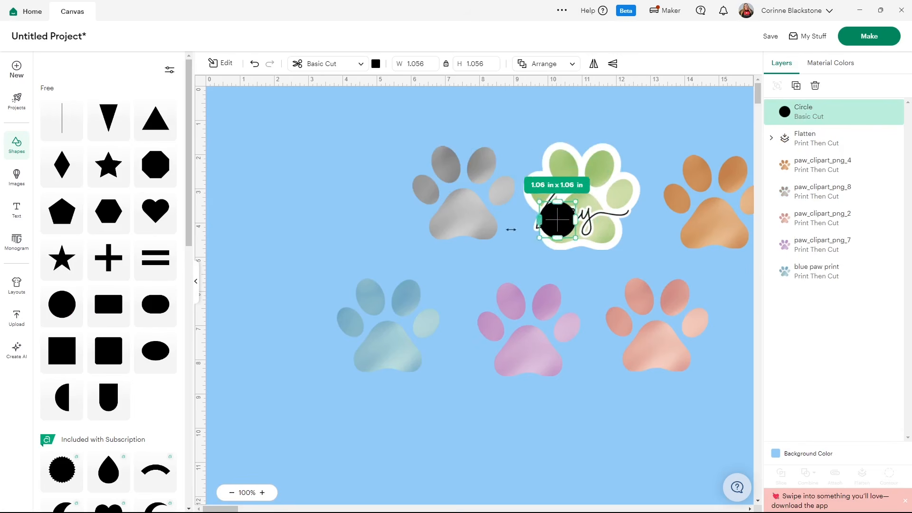
click(510, 229)
Color the circle white and move its layer directly beneath the flattened green paw
click(262, 492)
click(262, 493)
click(263, 493)
click(263, 493)
click(262, 493)
click(263, 493)
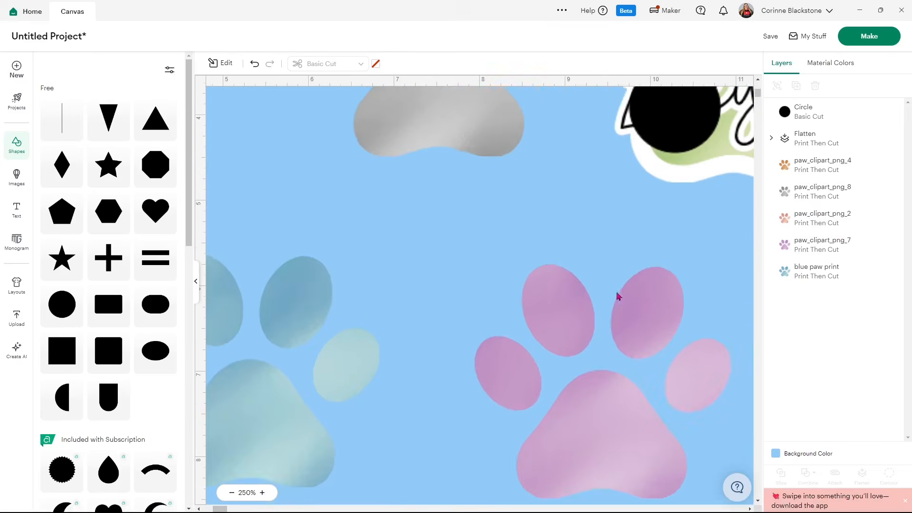
scroll(617, 295, up, 5)
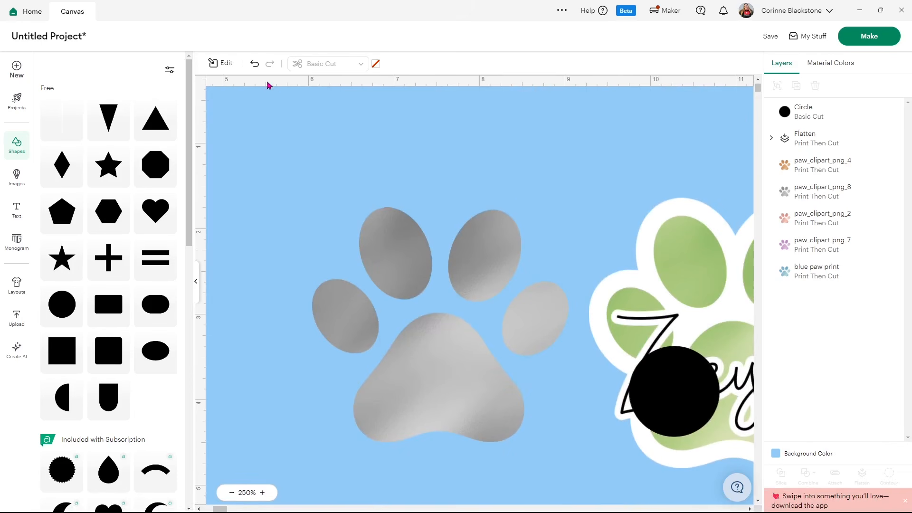
click(698, 379)
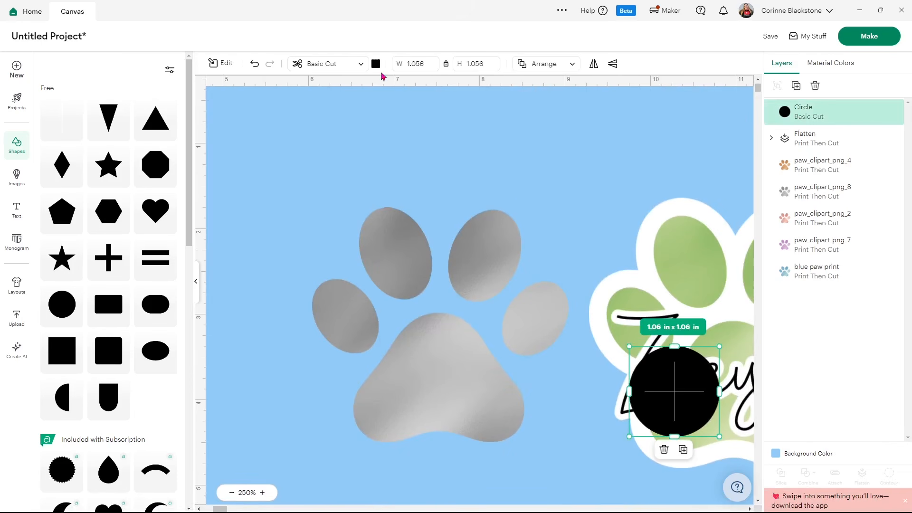
click(376, 63)
click(399, 103)
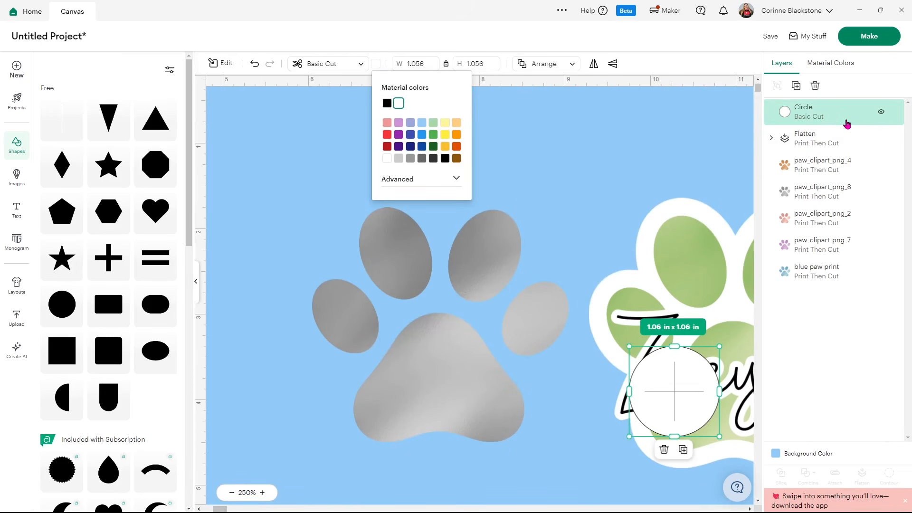
drag(831, 120, 831, 145)
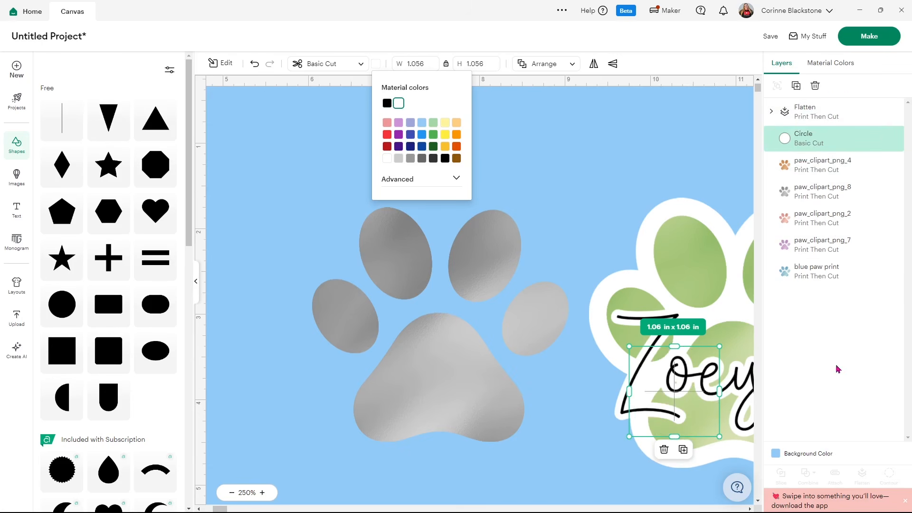
Flatten the white circle together with the green paw sticker
shift+click(822, 122)
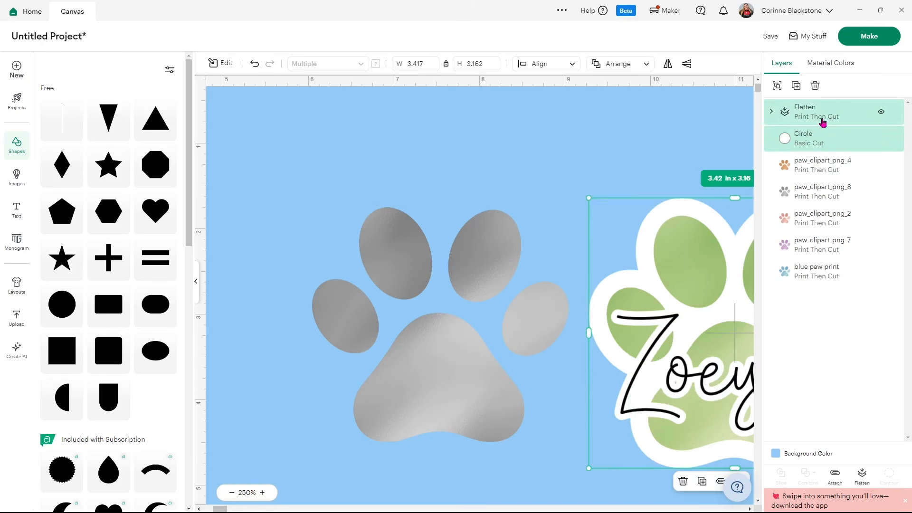
click(860, 480)
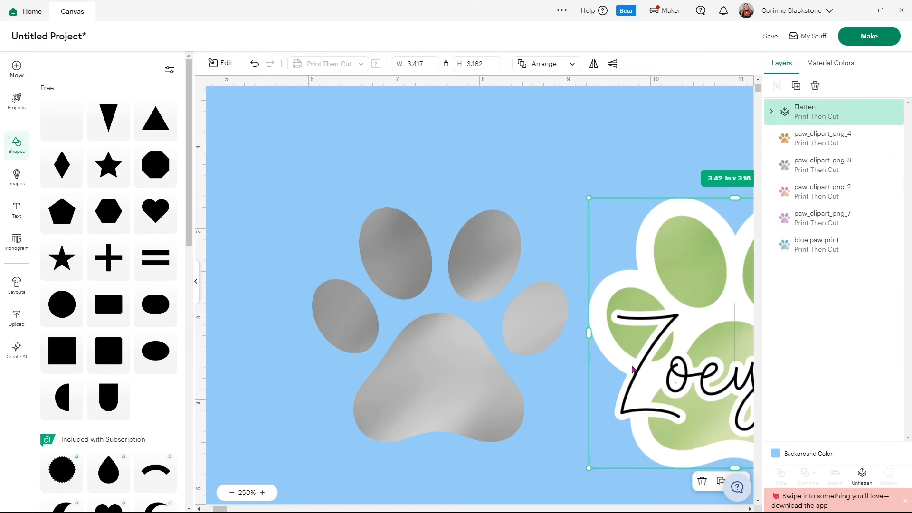
scroll(438, 310, down, 8)
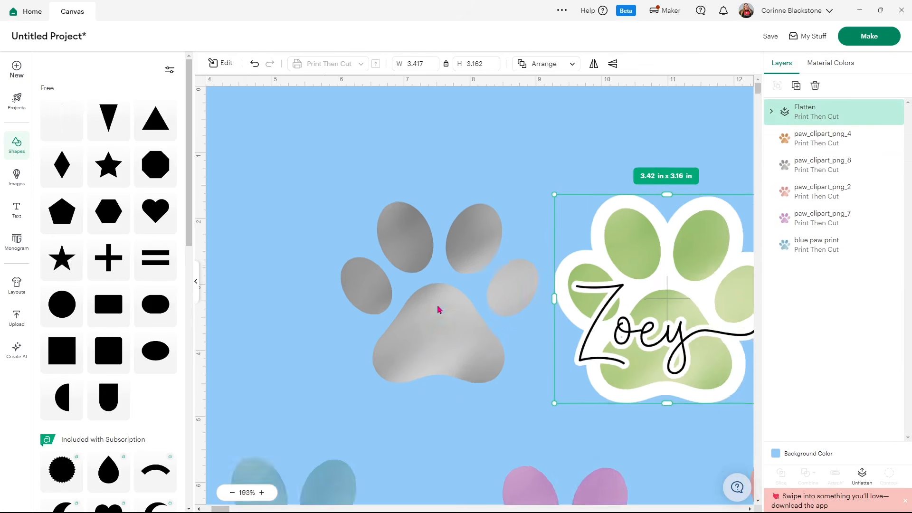
scroll(438, 309, down, 1)
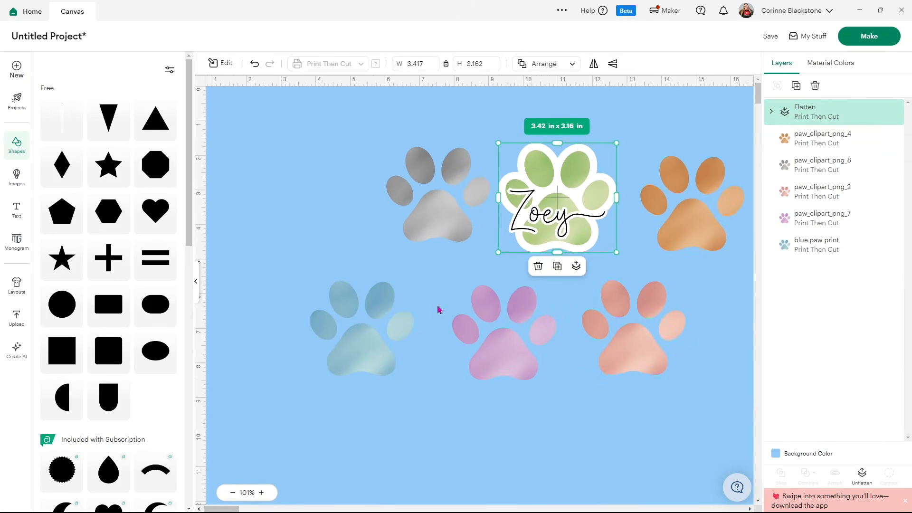
click(232, 493)
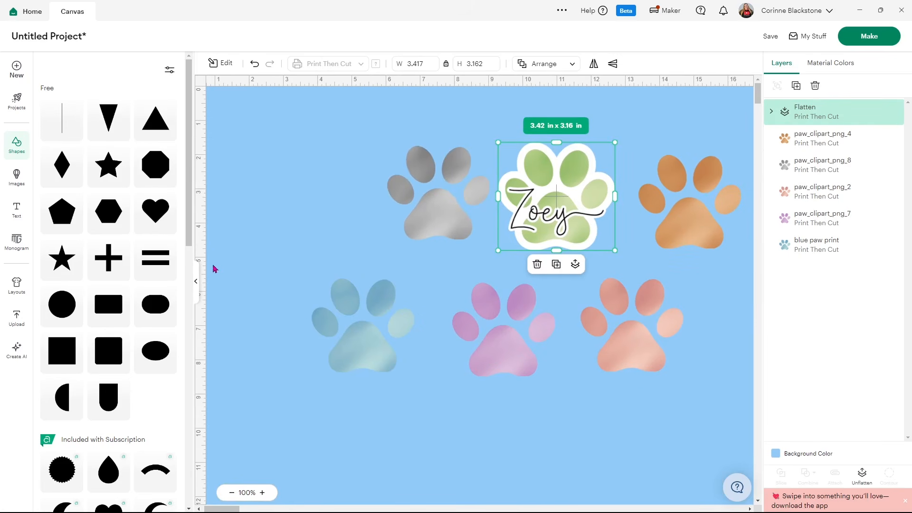
Collapse the shapes library and move the finished Zoey sticker to the empty area beyond the orange paw
scroll(194, 283, down, 8)
click(195, 284)
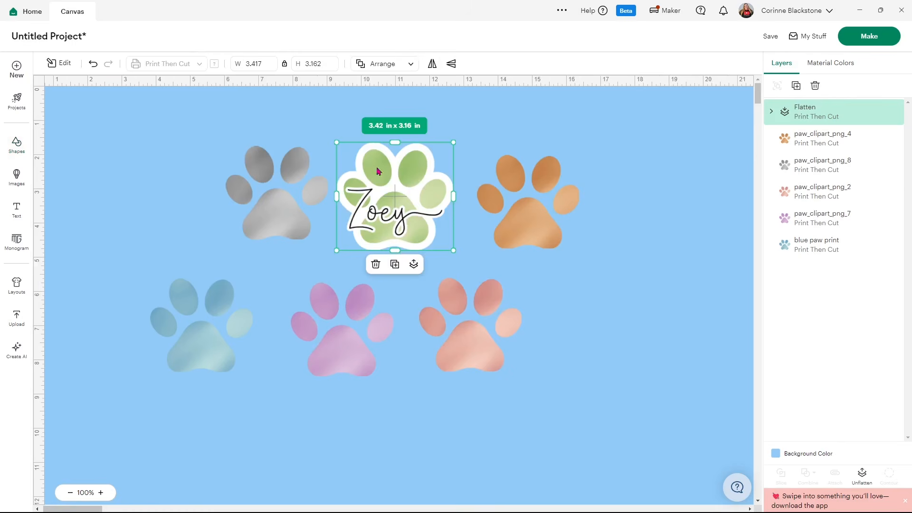
drag(402, 201, 691, 213)
Add the text "Rumor" to the canvas in the Serenity font
click(16, 209)
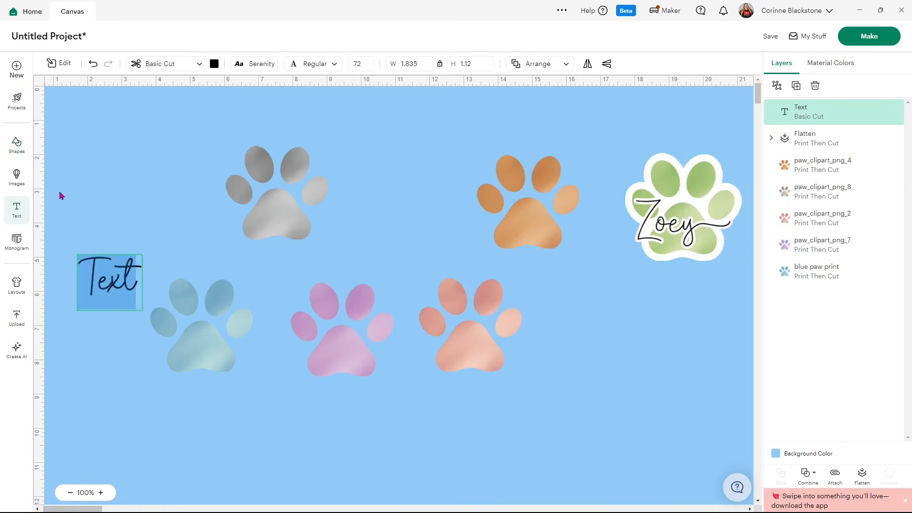
text(Rumor)
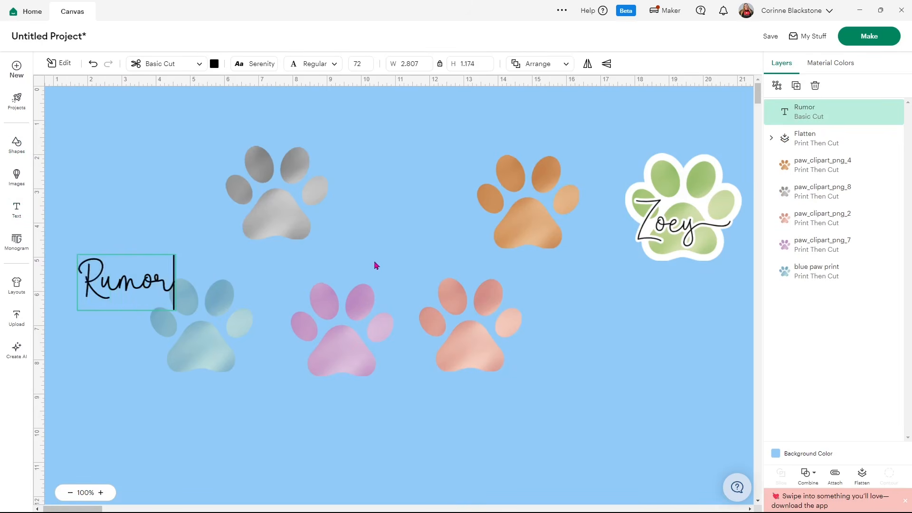
Switch to MainType and copy Serenity's capital R with a leading swash (0xE045) to the clipboard
click(544, 506)
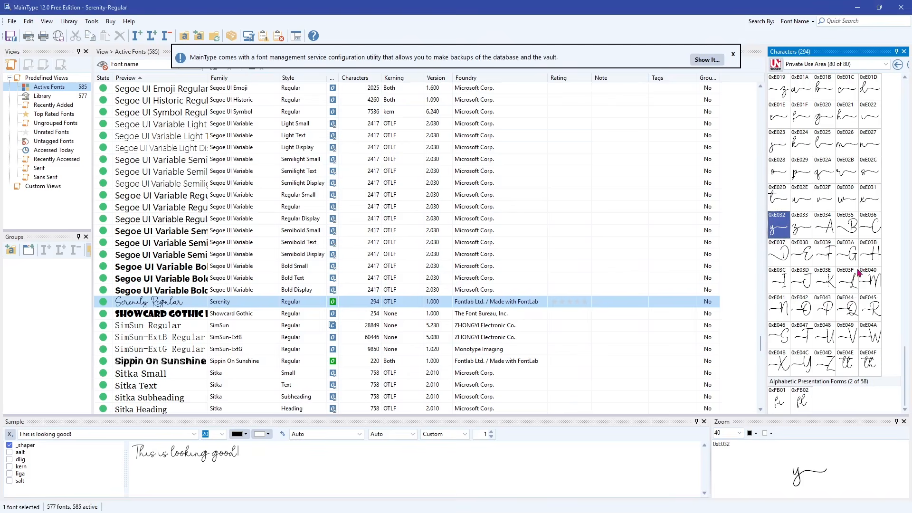
click(869, 315)
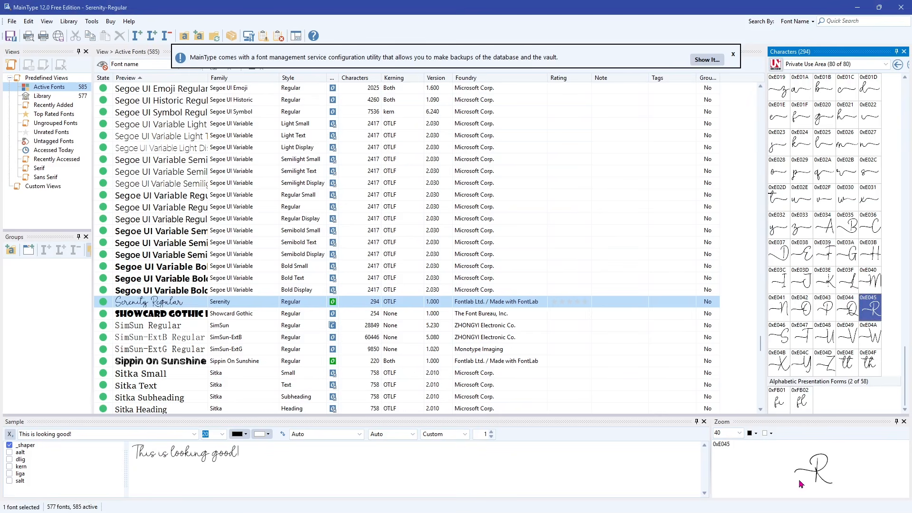
mouse_move(872, 310)
mouse_down()
mouse_move(777, 306)
mouse_move(867, 303)
mouse_up()
right_click(867, 309)
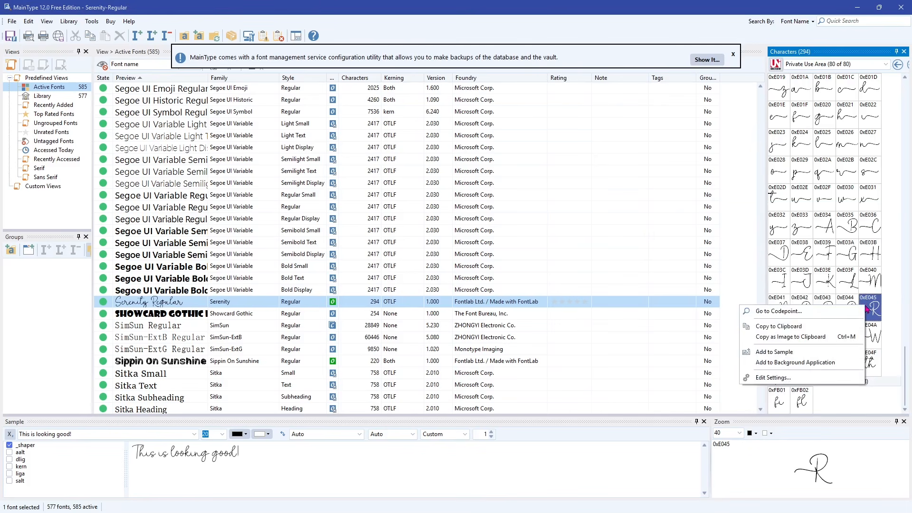
click(796, 327)
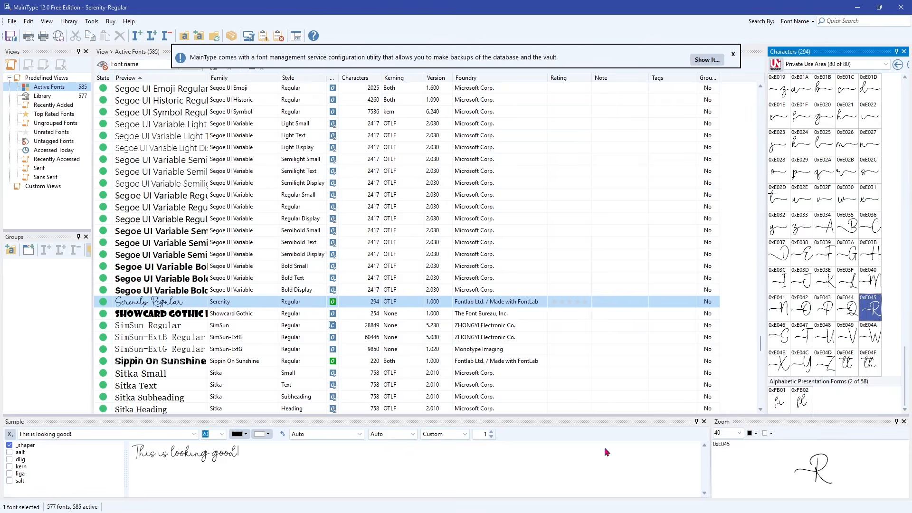
Return to Cricut Design Space and replace the capital R in "Rumor" with the copied swash character
key(alt+Tab)
double_click(101, 275)
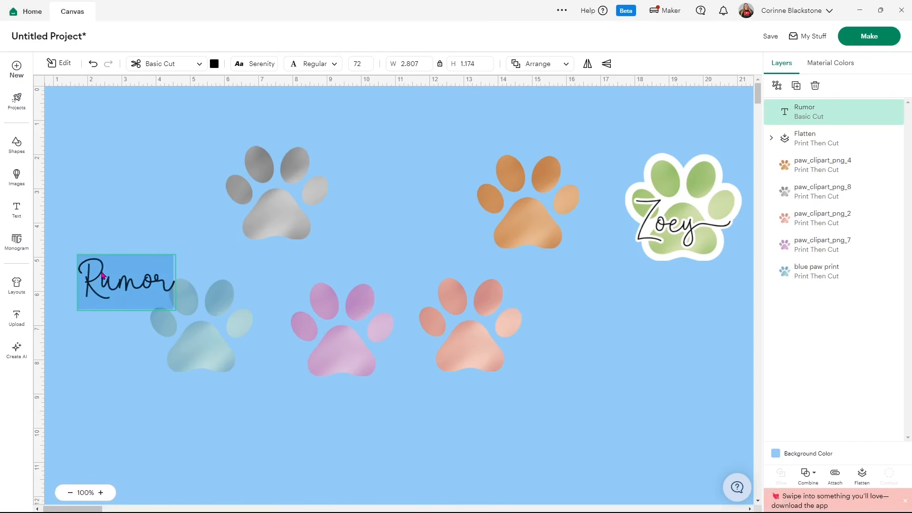
click(101, 275)
key(BackSpace)
key(ctrl+v)
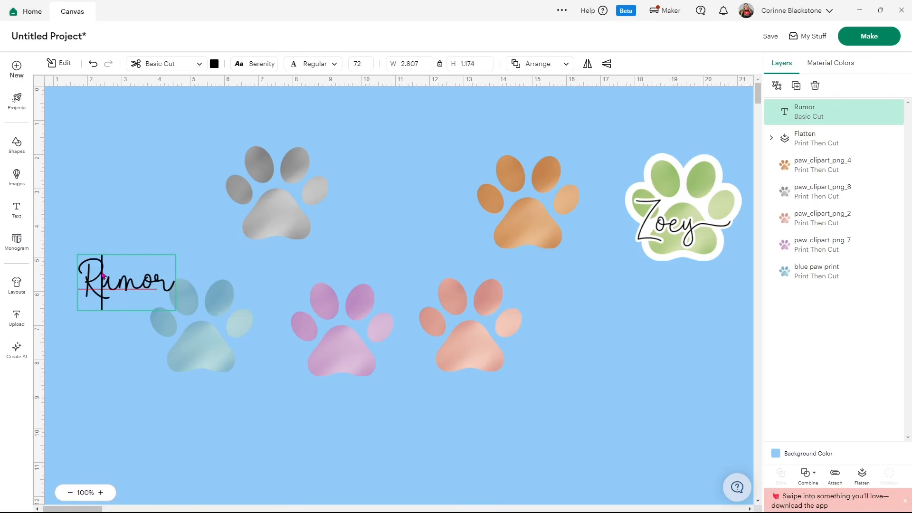
key(BackSpace)
key(ctrl+v)
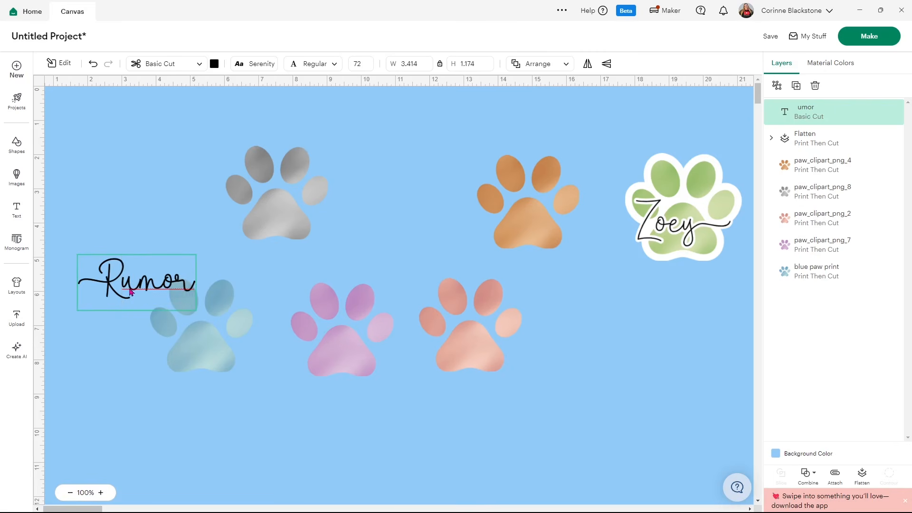
click(171, 286)
Switch to MainType and copy Serenity's lowercase r with a trailing swash (0xE02B) to the clipboard
click(484, 509)
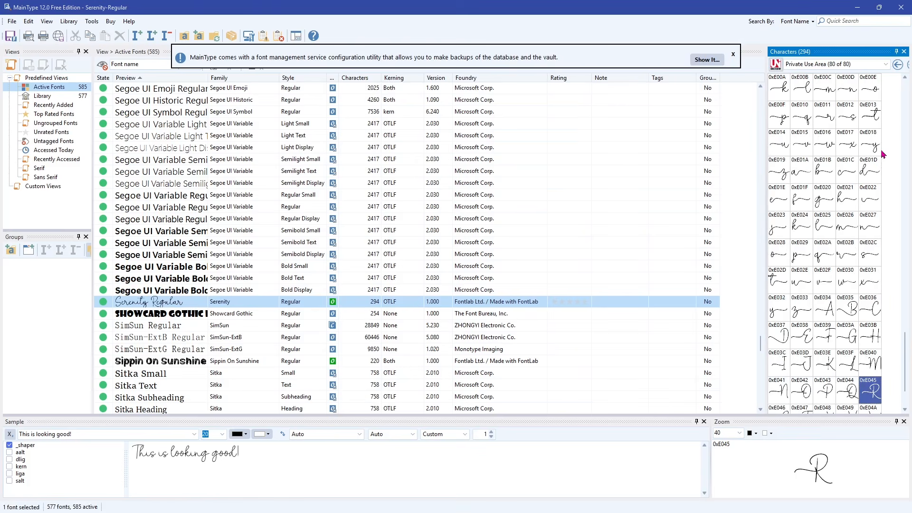
click(821, 122)
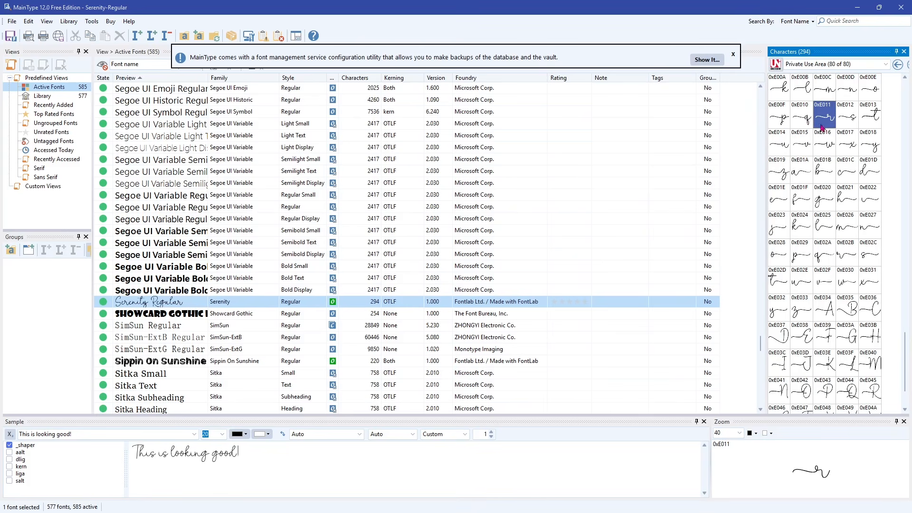
click(846, 263)
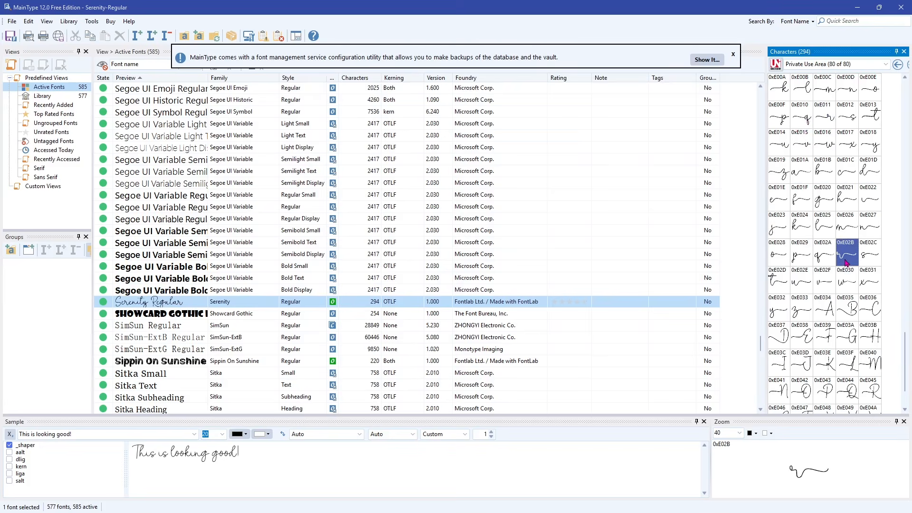
right_click(846, 262)
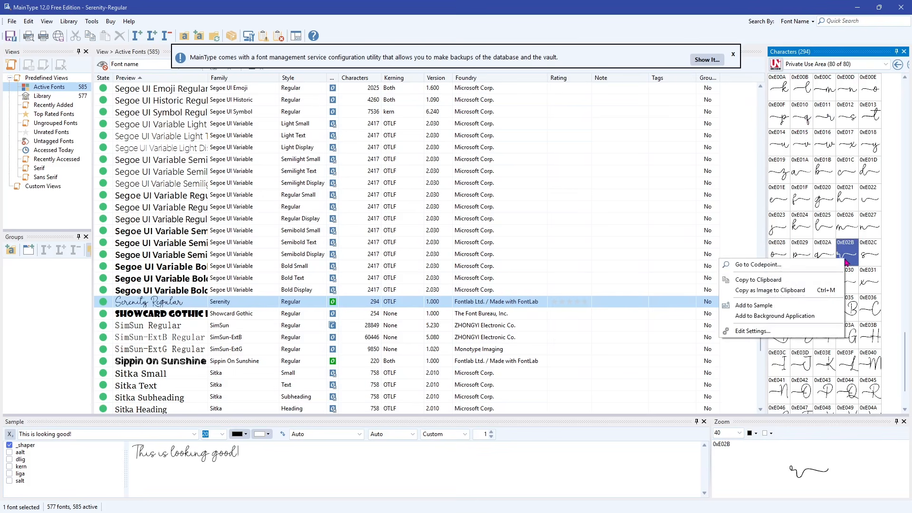
click(772, 283)
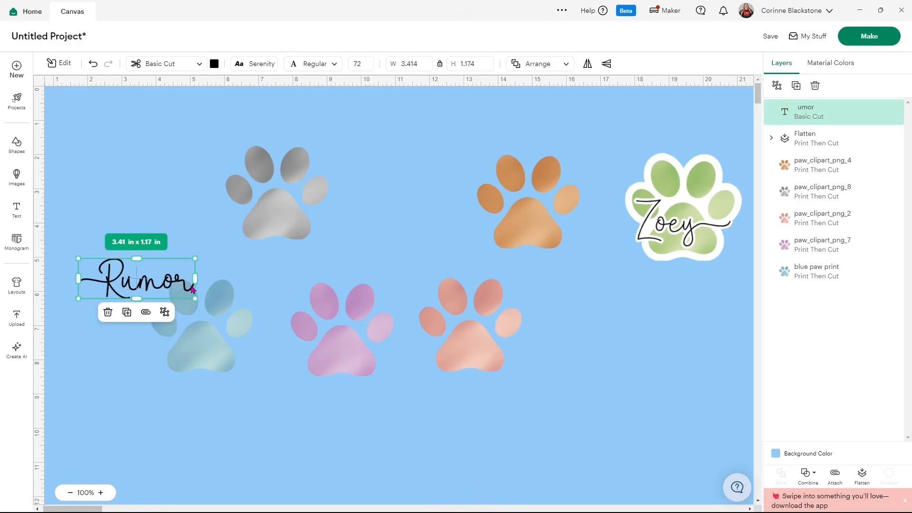
Back in Cricut Design Space, replace the final r of "Rumor" with the copied swash character
double_click(190, 288)
click(187, 286)
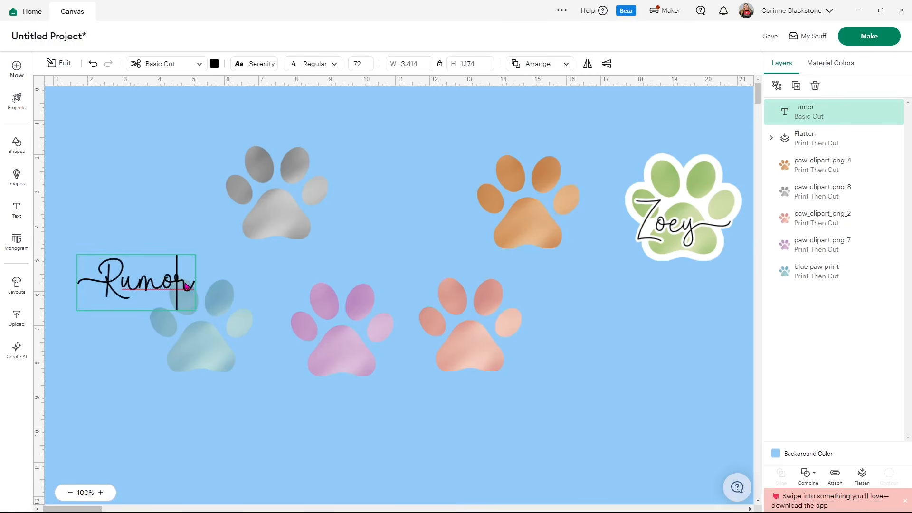
key(BackSpace)
key(ctrl+v)
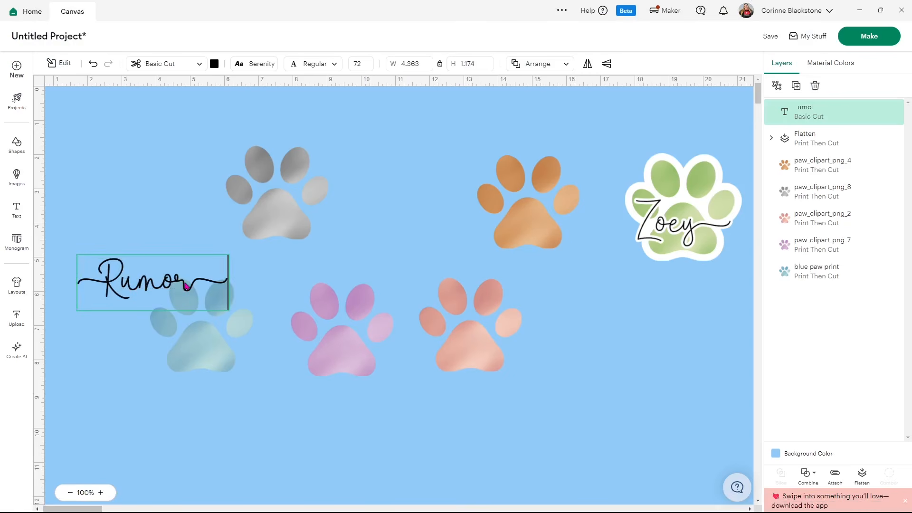
Move the "Rumor" text over the center of the blue paw
click(155, 148)
drag(146, 285, 199, 346)
Set the canvas background color to light gray
click(775, 453)
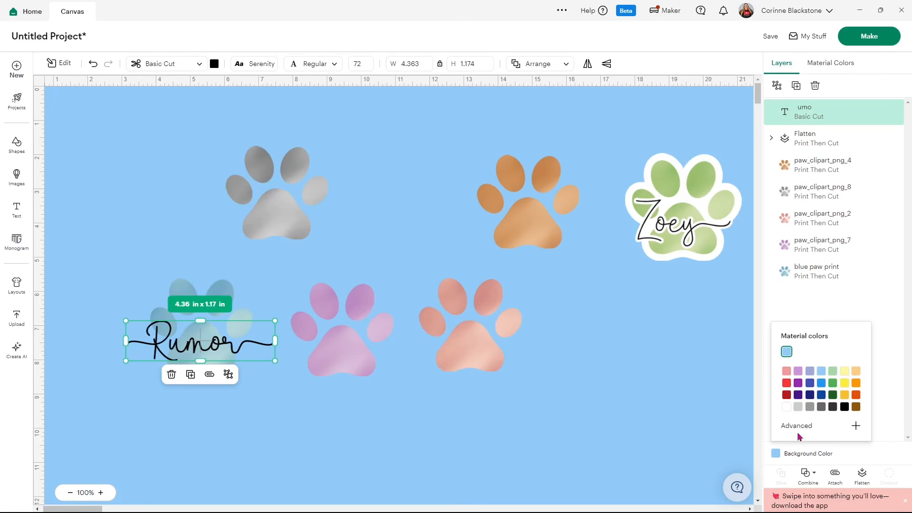
click(798, 407)
Shrink the "Rumor" text proportionally to about 3.74 in wide over the blue paw
click(216, 349)
click(294, 395)
click(273, 354)
drag(275, 362, 218, 353)
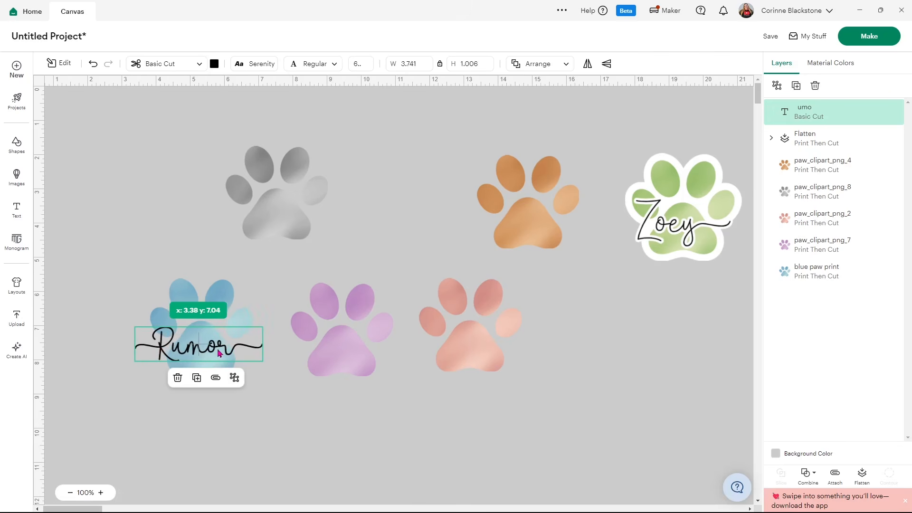
Center the "Rumor" text and the blue paw horizontally on each other, and flatten them into one printable layer
click(224, 401)
drag(229, 386, 129, 272)
click(411, 65)
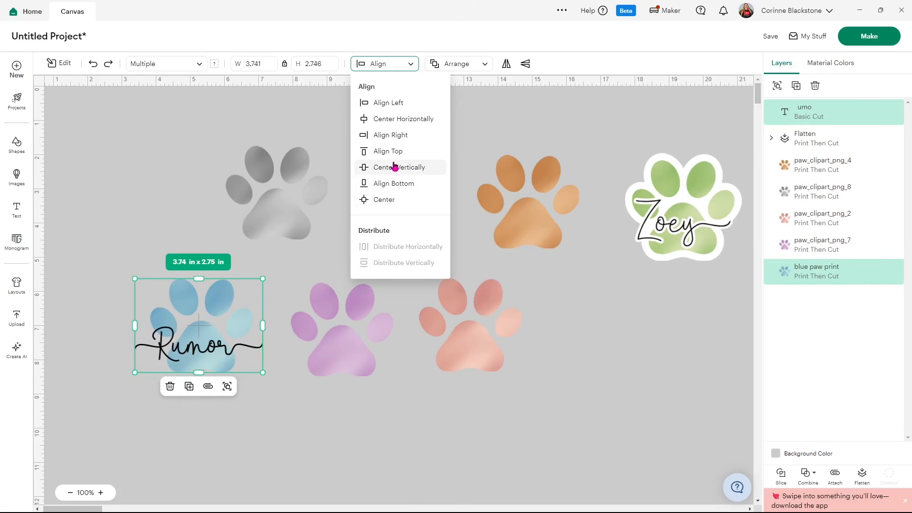
click(383, 120)
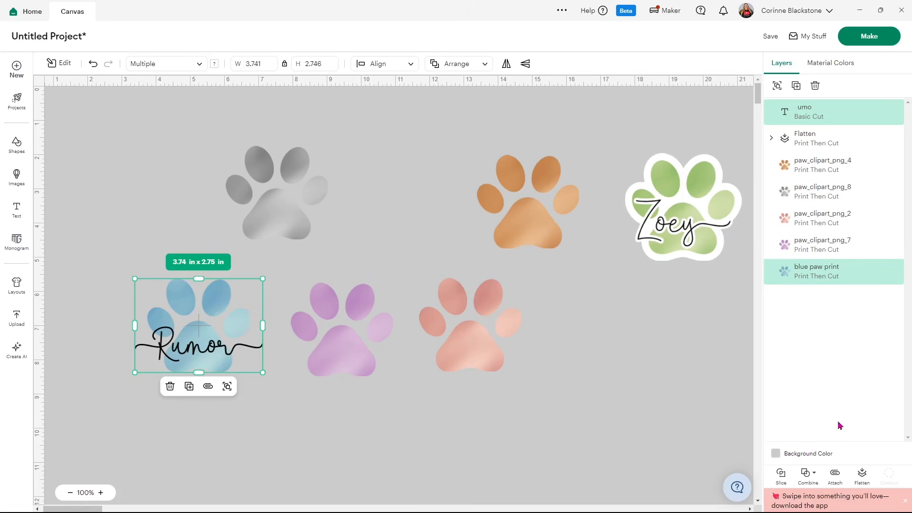
click(862, 474)
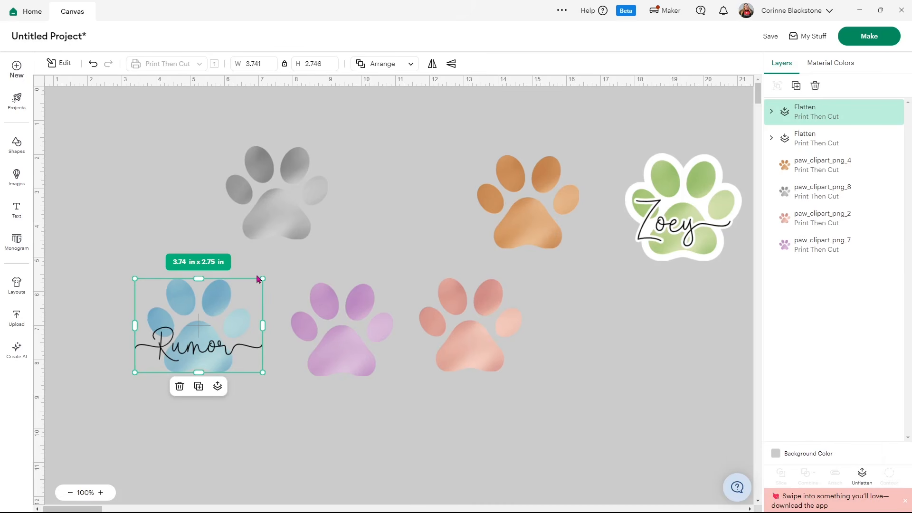
Add a 0.139 in welded offset around the flattened "Rumor" paw
click(58, 62)
click(65, 219)
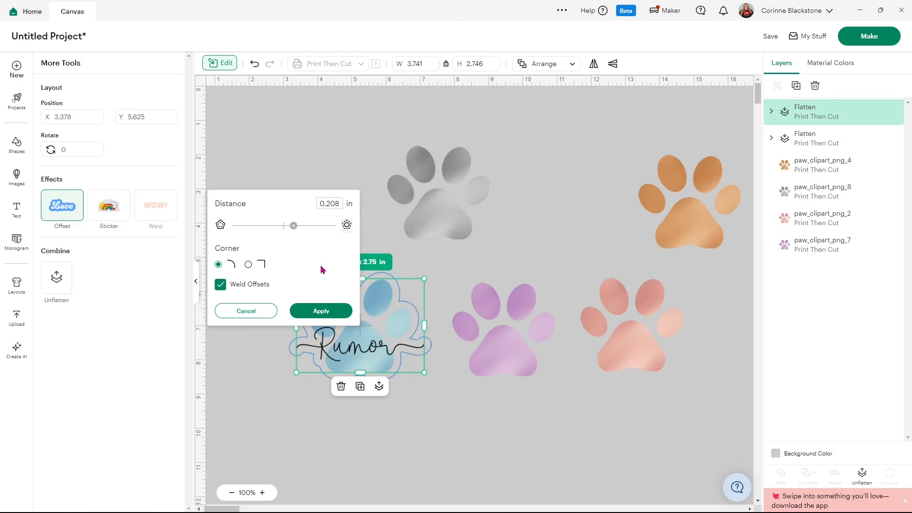
drag(294, 229, 293, 230)
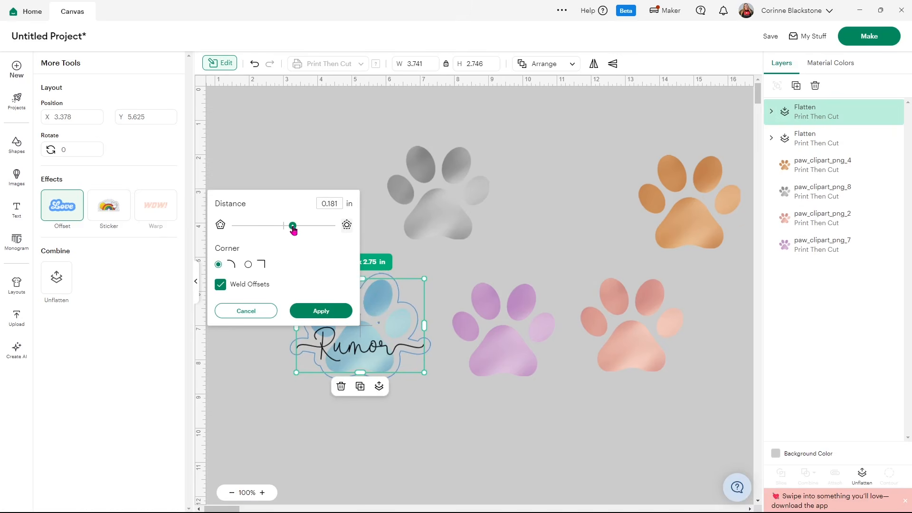
drag(293, 230, 291, 231)
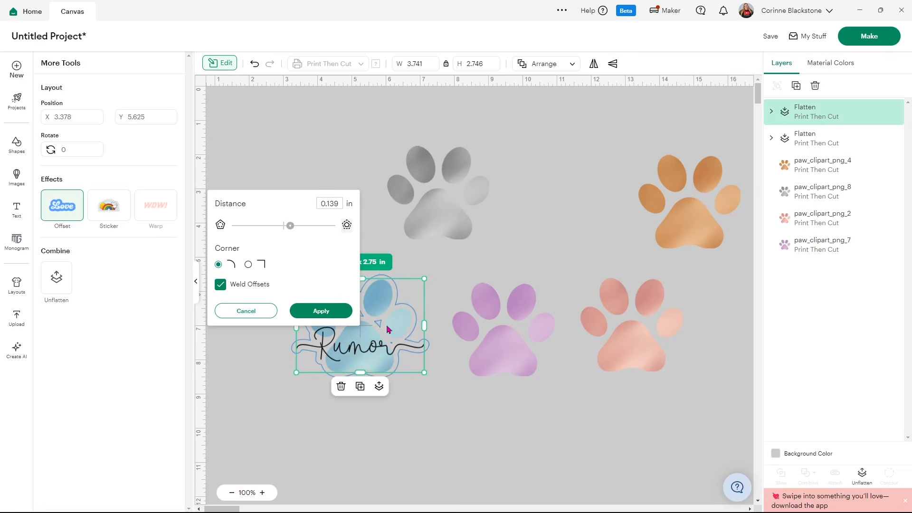
click(321, 311)
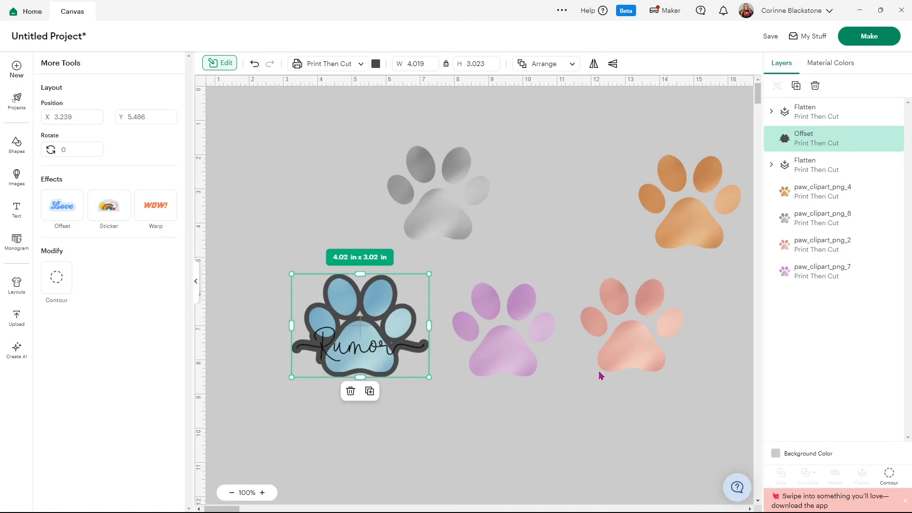
Try to hide all inner contours of the "Rumor" offset at once
click(891, 481)
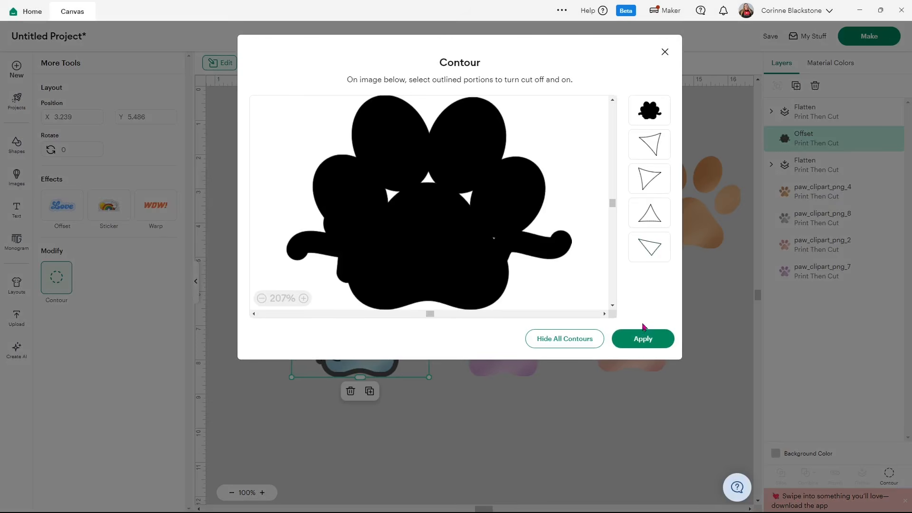
click(564, 339)
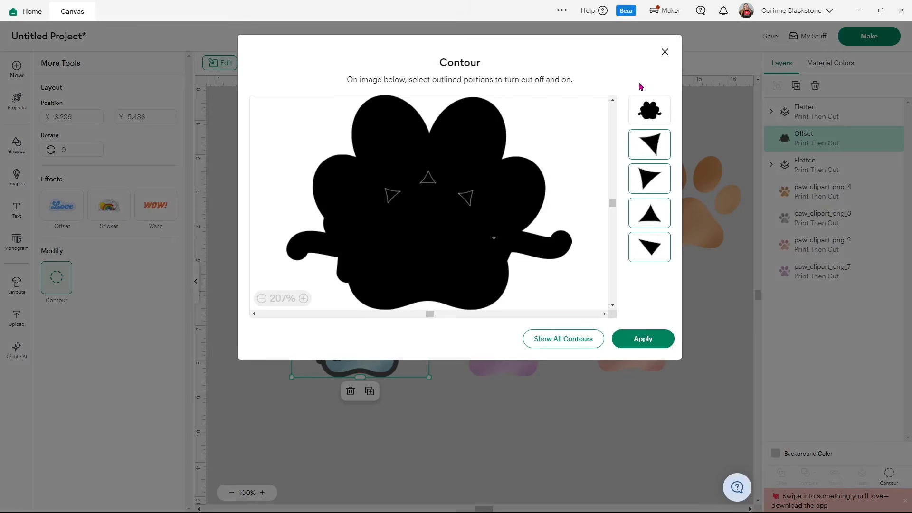
click(663, 50)
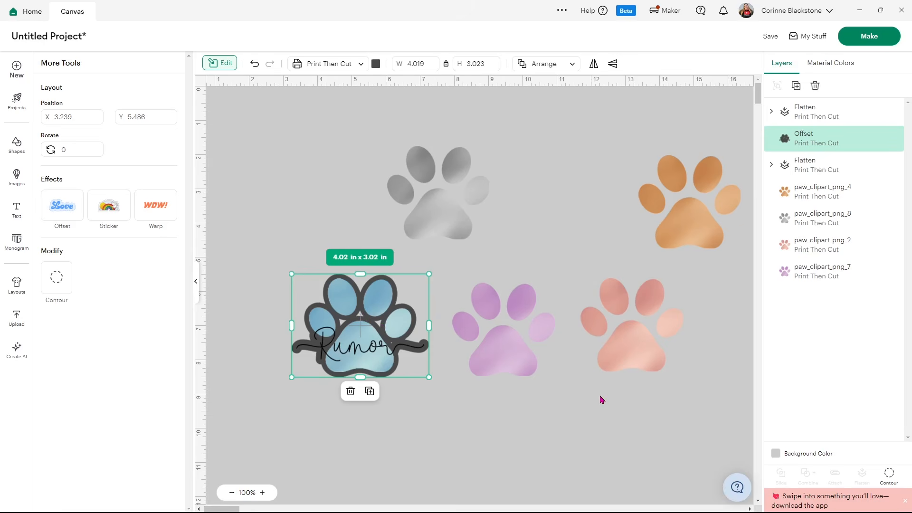
Try to hide the small triangular gaps in the "Rumor" offset one contour at a time
click(885, 473)
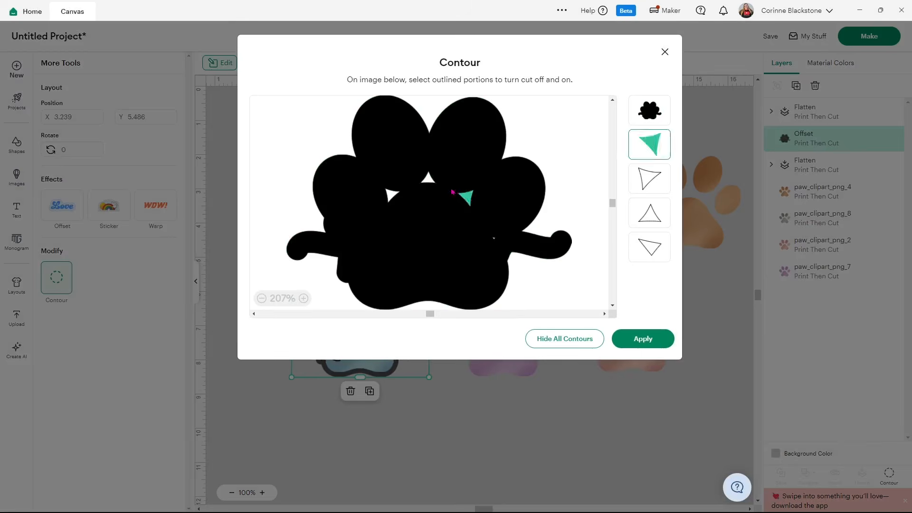
click(421, 183)
click(395, 196)
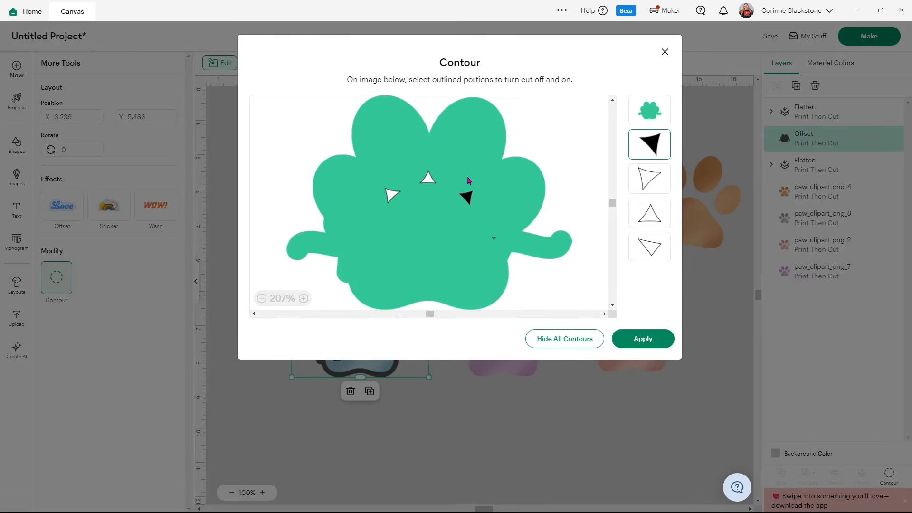
click(501, 189)
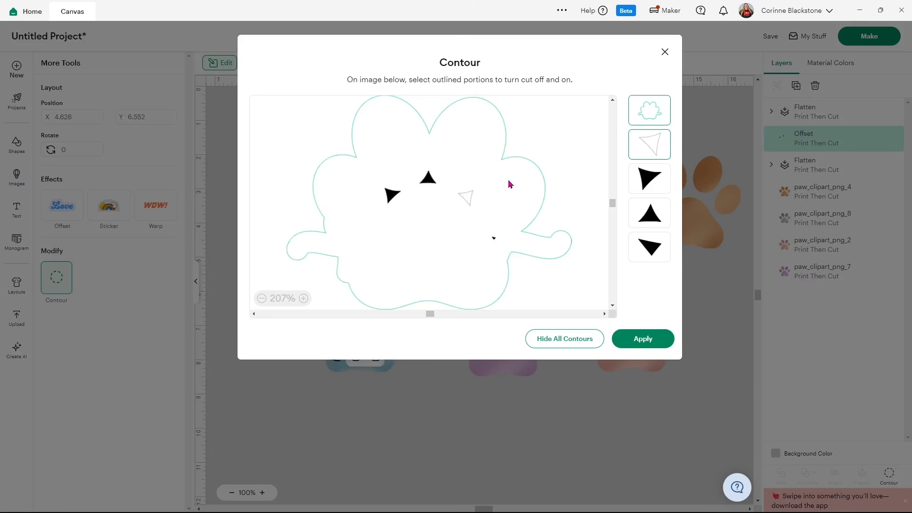
click(506, 184)
mouse_move(407, 377)
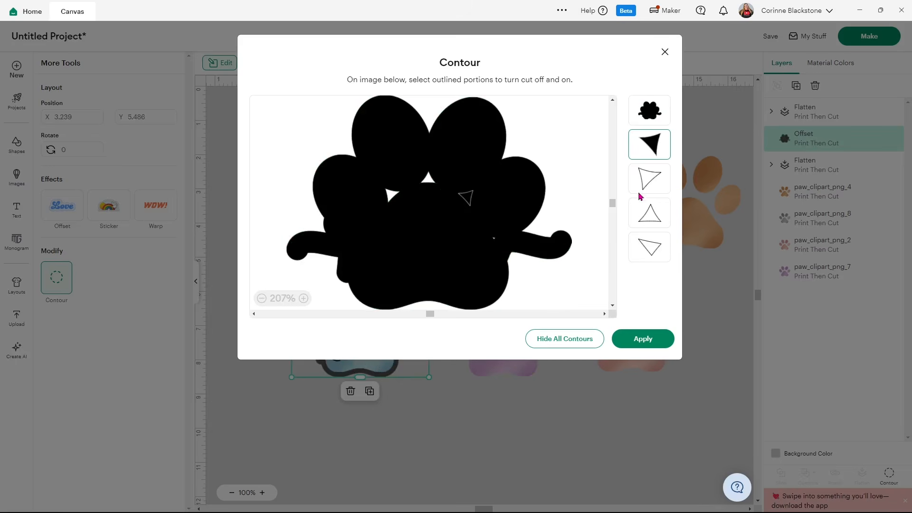
click(649, 180)
click(648, 211)
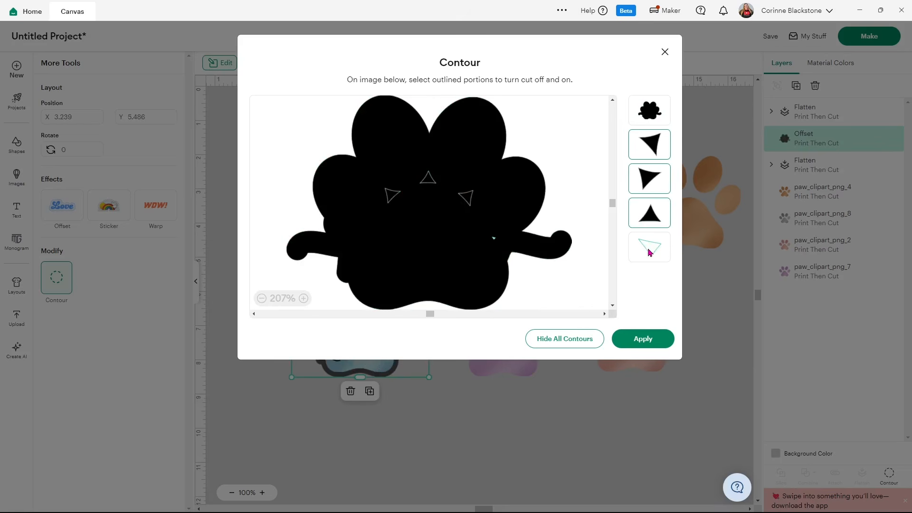
click(649, 252)
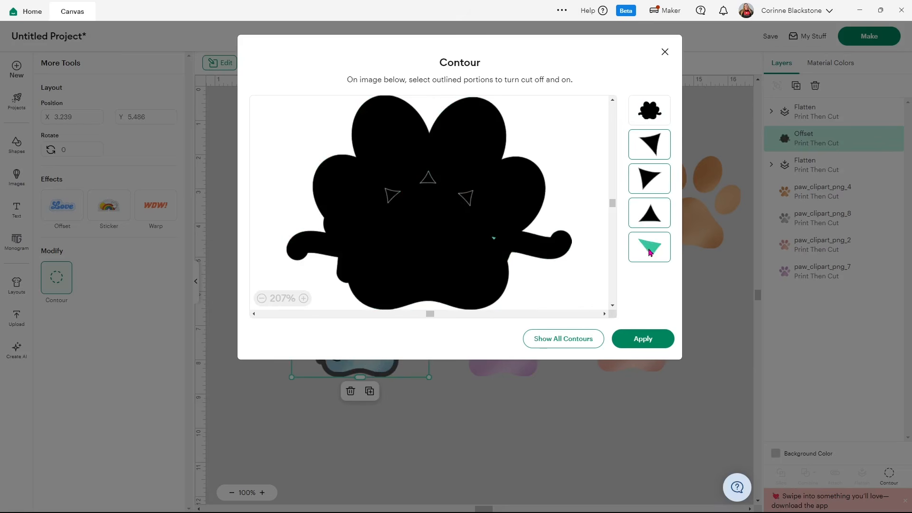
click(664, 52)
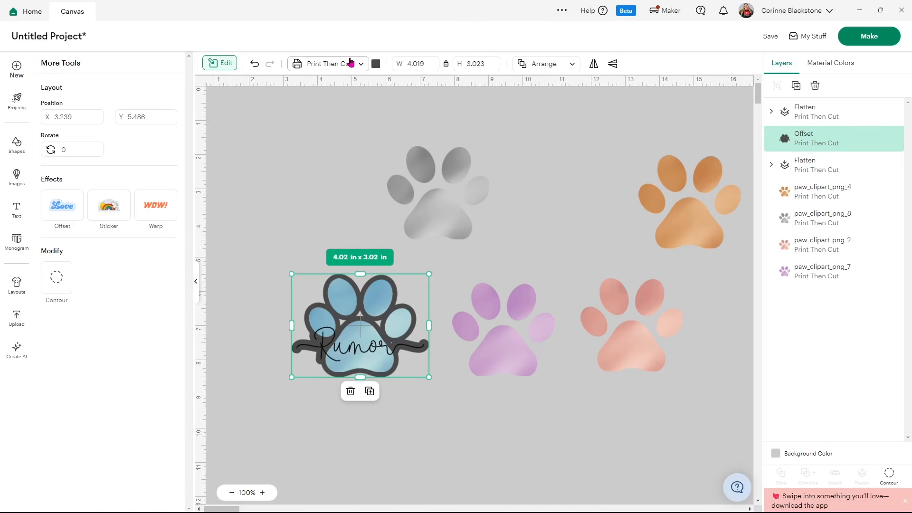
Color the offset white and flatten it together with the "Rumor" paw
click(376, 64)
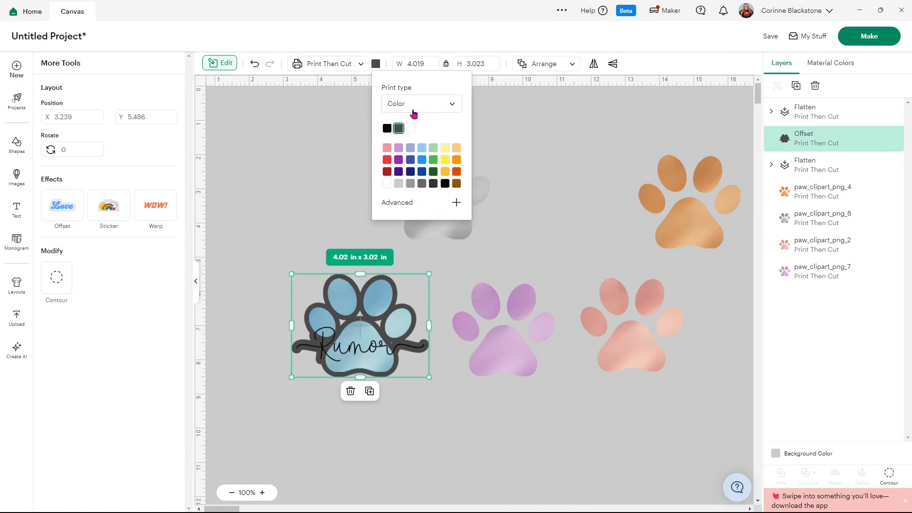
click(411, 128)
click(297, 235)
drag(259, 238, 353, 340)
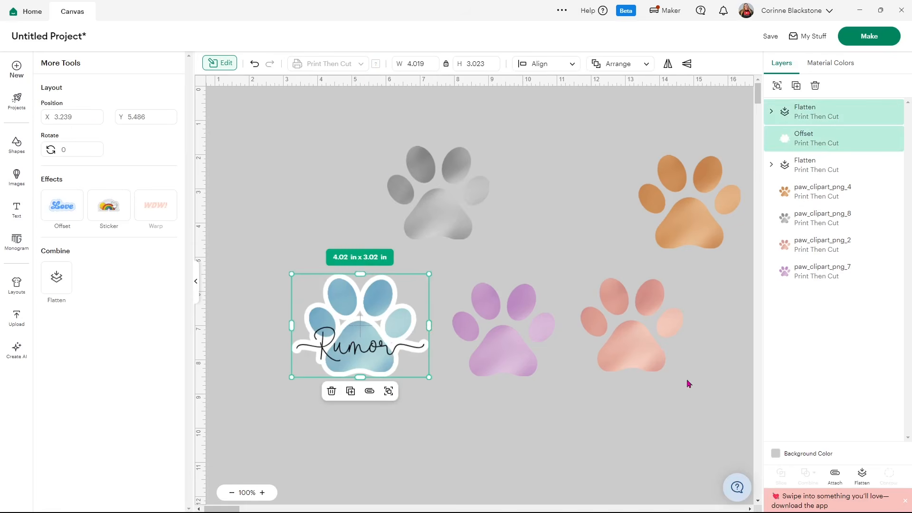
click(862, 476)
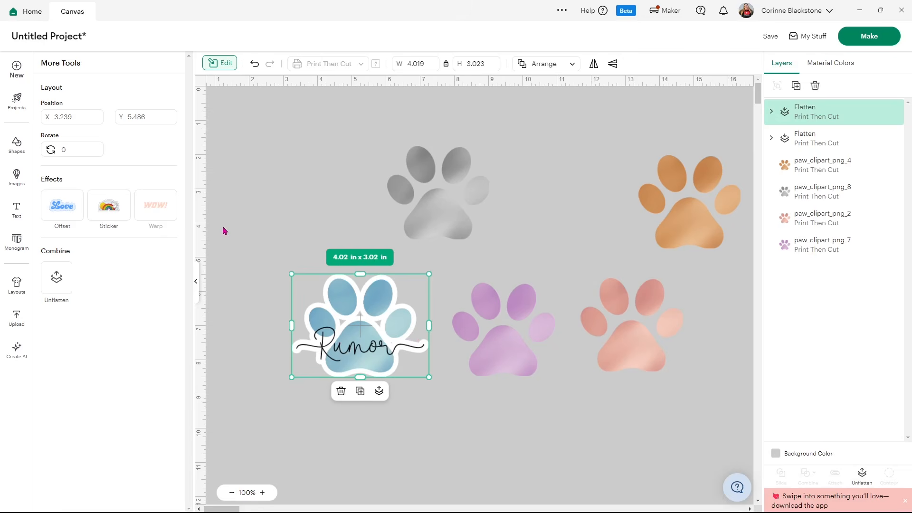
Add a circle shape and place it over the center of the "Rumor" paw
click(18, 155)
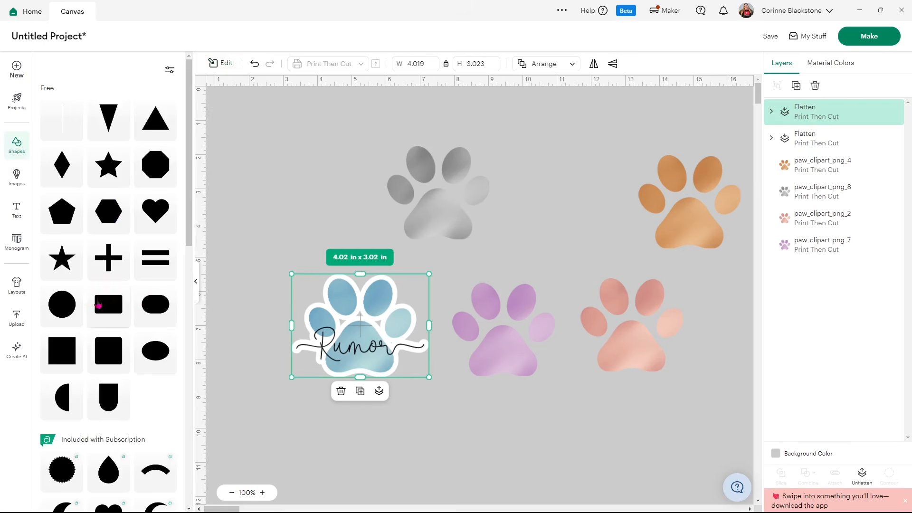
click(59, 305)
drag(278, 176, 361, 335)
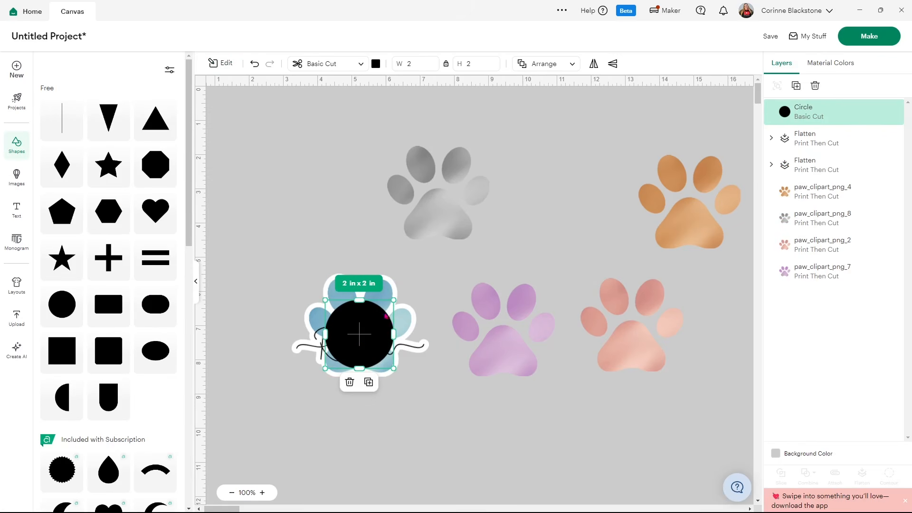
Color the circle white and send it to the back, behind the "Rumor" paw
click(376, 64)
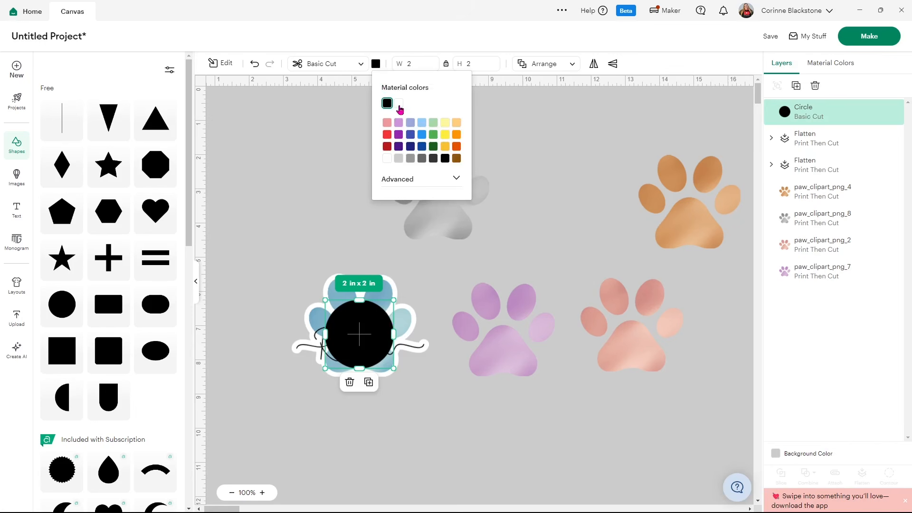
click(399, 103)
right_click(350, 328)
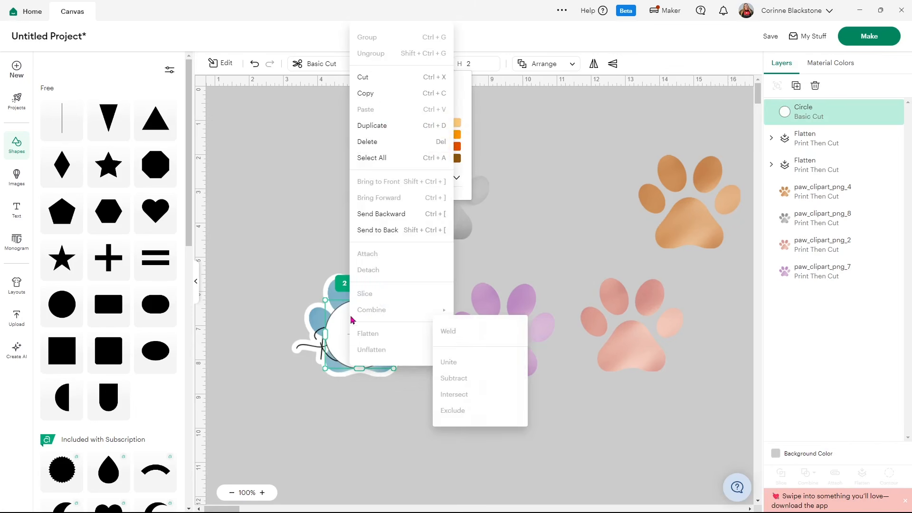
click(385, 230)
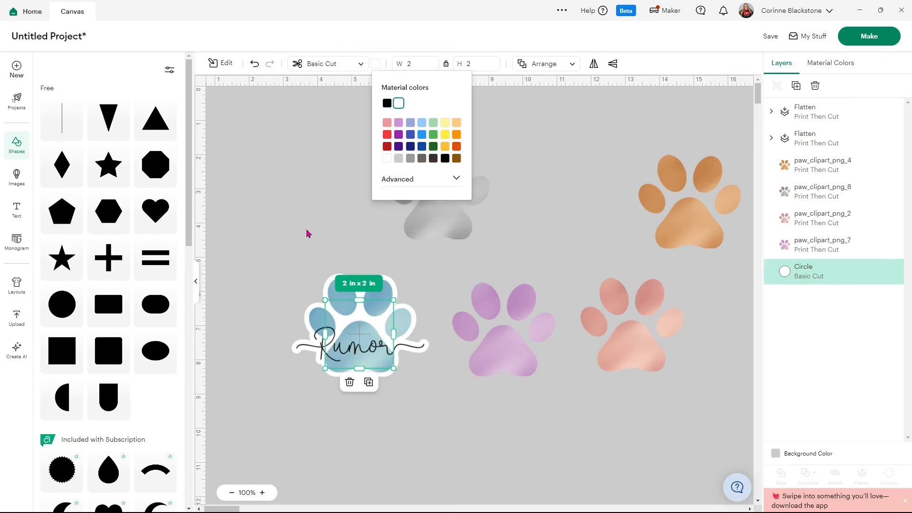
Flatten the "Rumor" paw and the white backing circle into one printable layer
click(277, 232)
drag(261, 233, 340, 350)
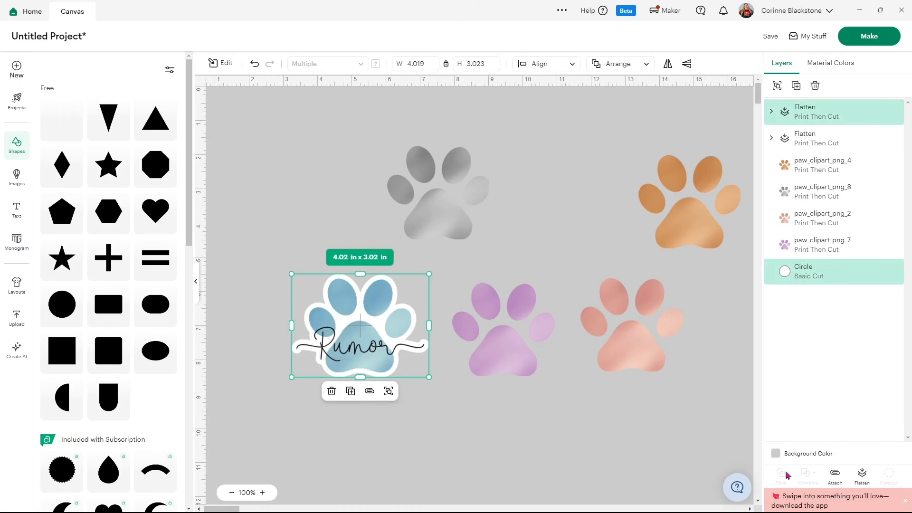
click(862, 478)
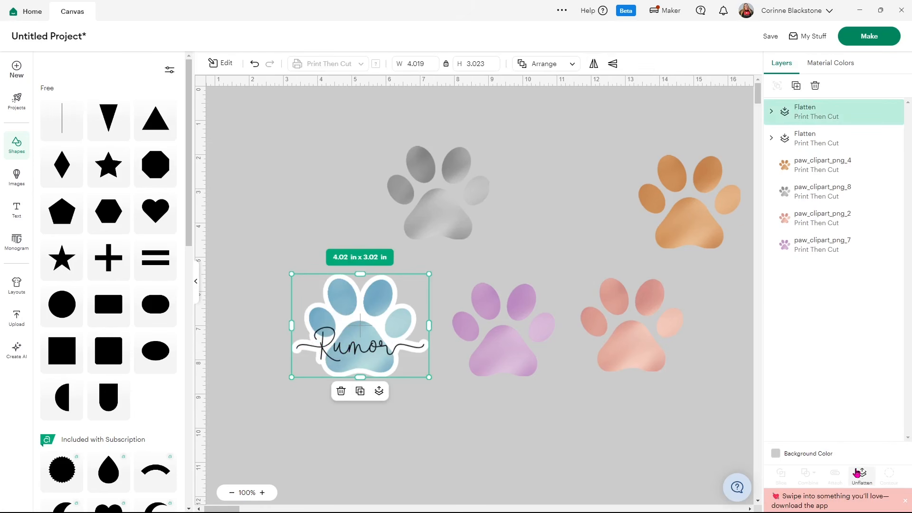
Move the finished "Rumor" sticker directly below the "Zoey" sticker
mouse_move(367, 342)
mouse_down()
mouse_move(399, 335)
mouse_move(360, 331)
mouse_up()
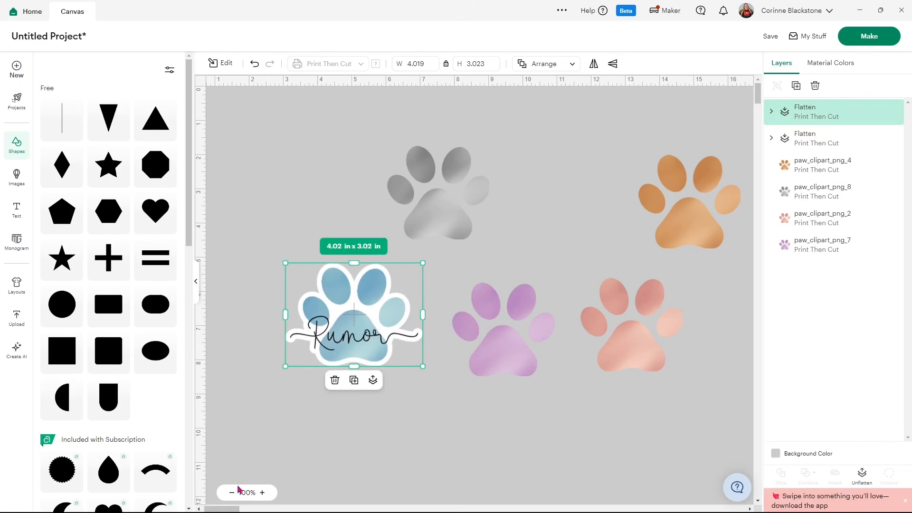
click(195, 284)
drag(198, 305, 692, 331)
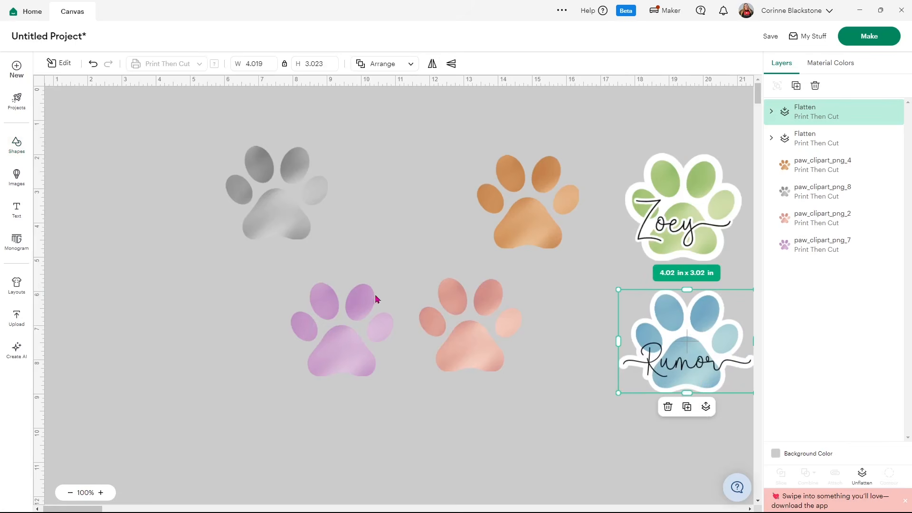
Add a new Serenity text object reading "Sparrow" beside the purple paw
click(17, 209)
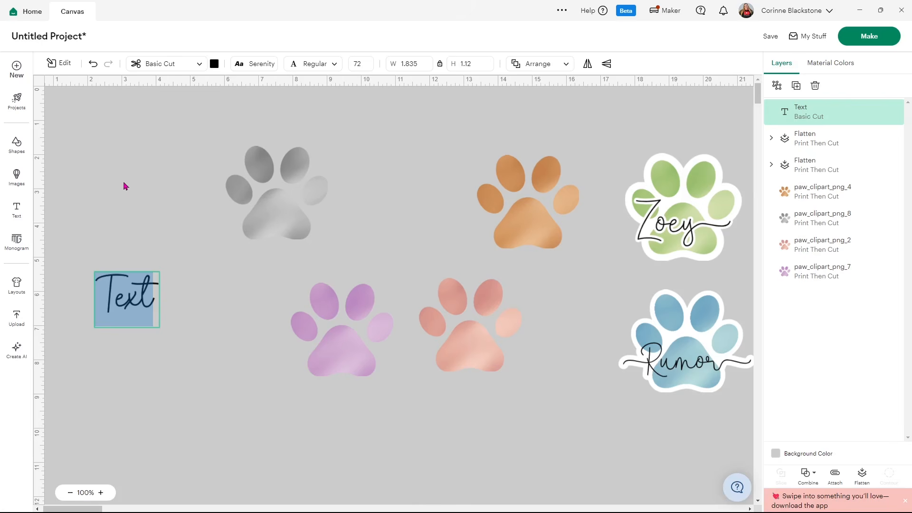
text(arr)
key(BackSpace)
key(BackSpace)
key(BackSpace)
text(Sparrwo)
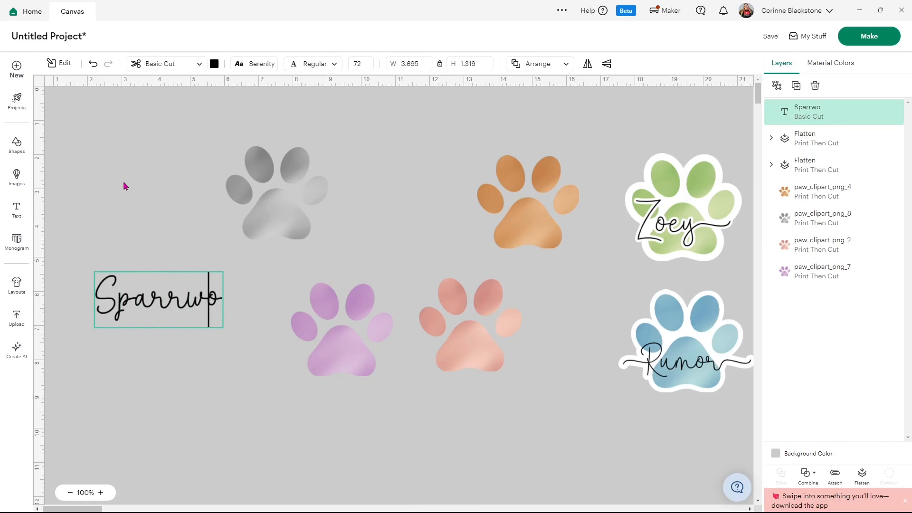
key(BackSpace)
key(BackSpace)
text(ow)
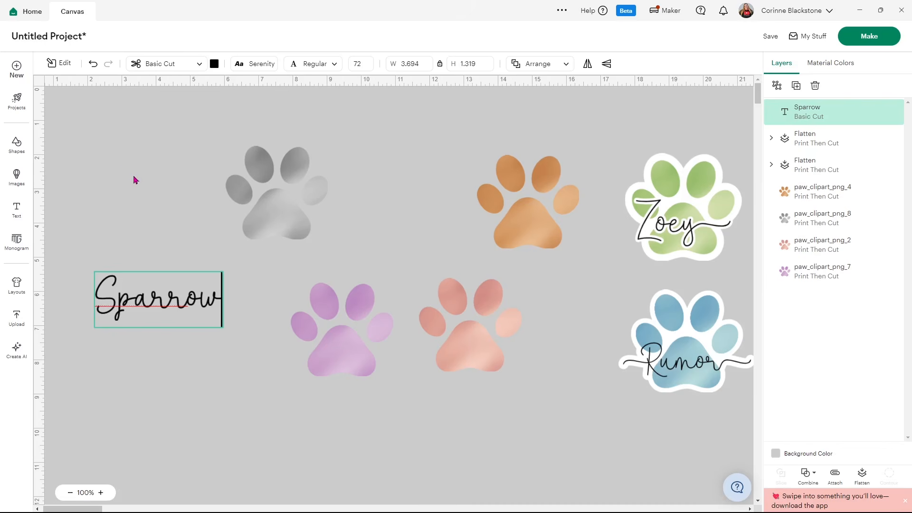
click(148, 226)
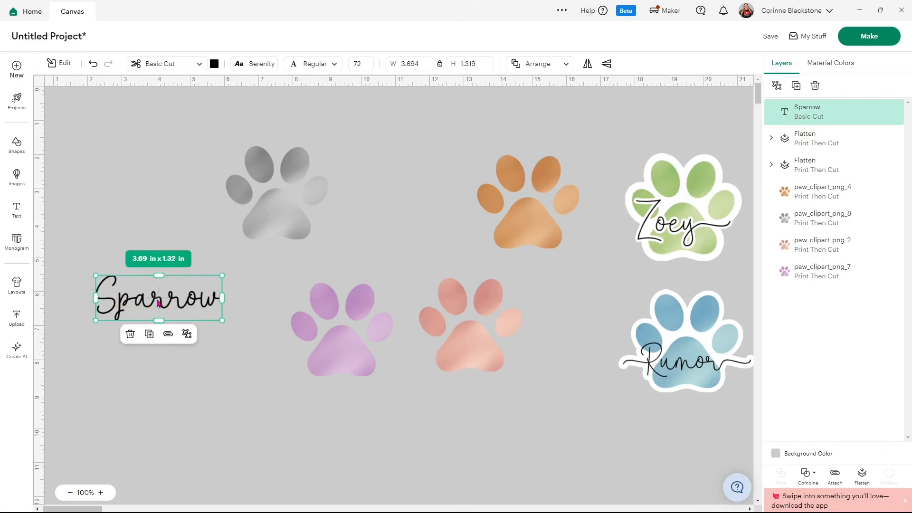
Place the "Sparrow" text over the gray paw and set the canvas background color to white
drag(135, 300, 252, 208)
click(775, 453)
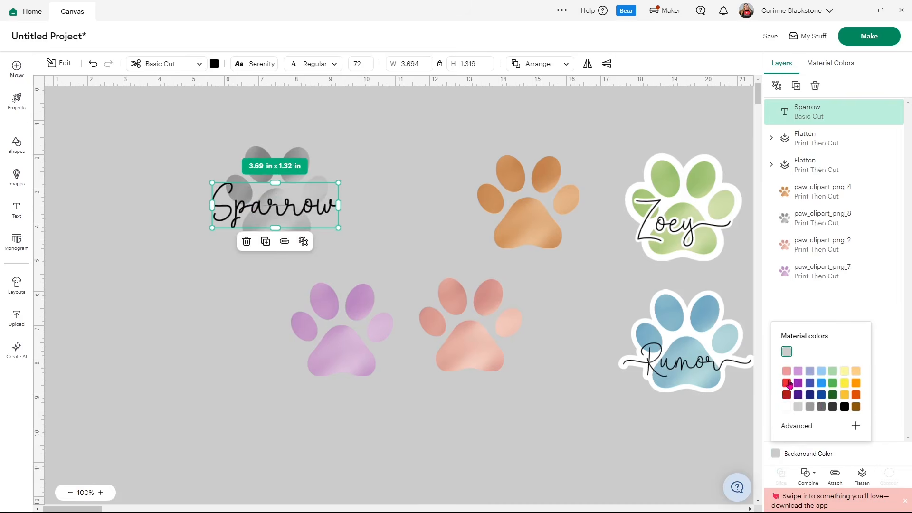
click(785, 407)
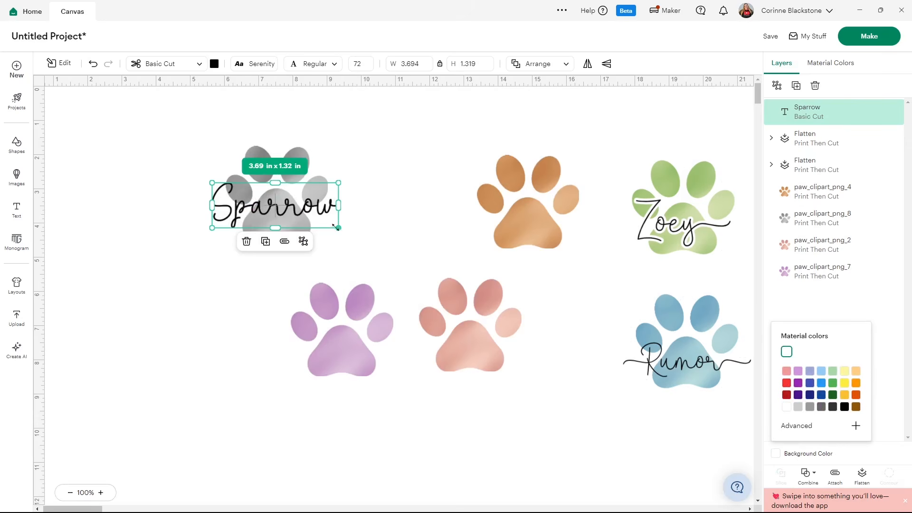
Fit the "Sparrow" text onto the gray paw's main pad and center it horizontally with the paw
click(212, 271)
mouse_move(293, 212)
mouse_down()
mouse_move(320, 224)
mouse_move(284, 220)
mouse_up()
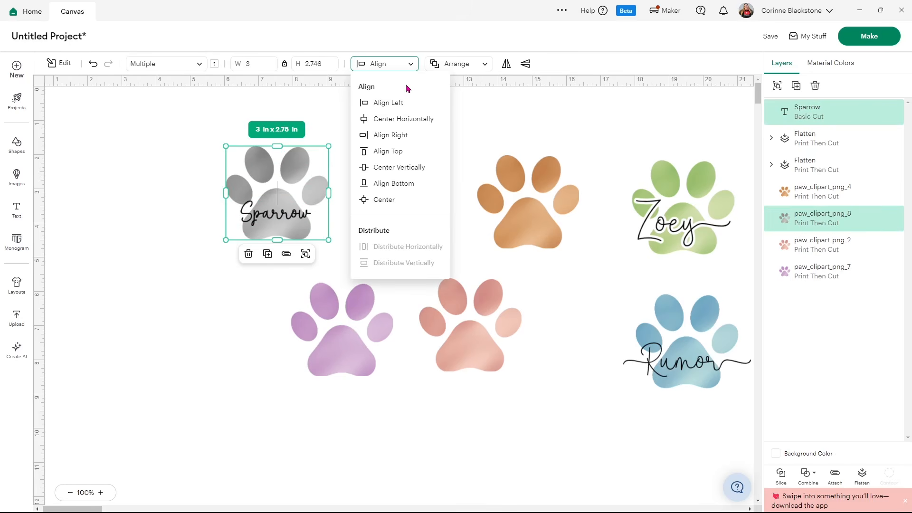
click(392, 118)
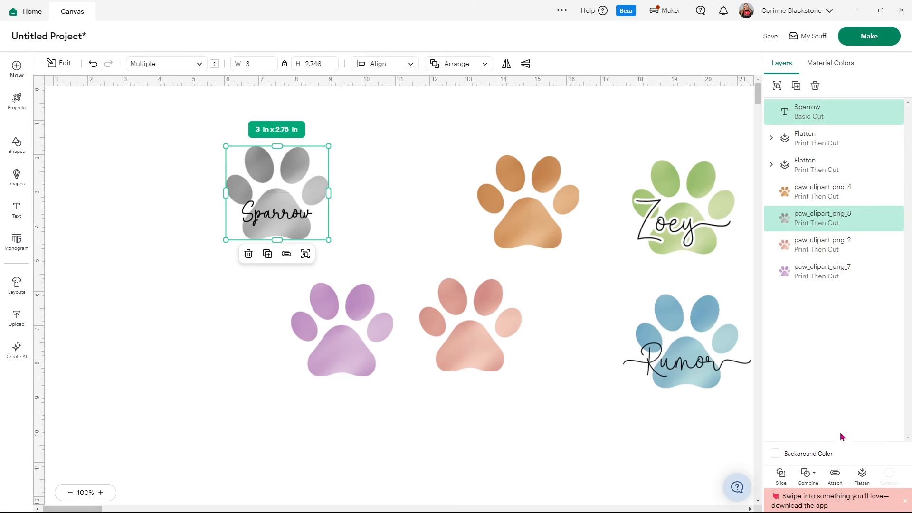
Flatten the gray paw with its "Sparrow" text and add a 0.25 in welded offset with rounded corners around it
click(863, 477)
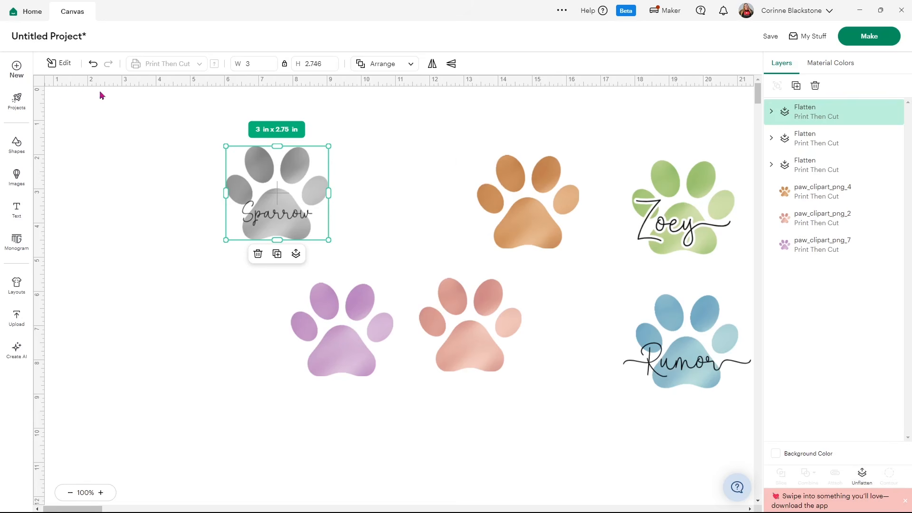
click(58, 64)
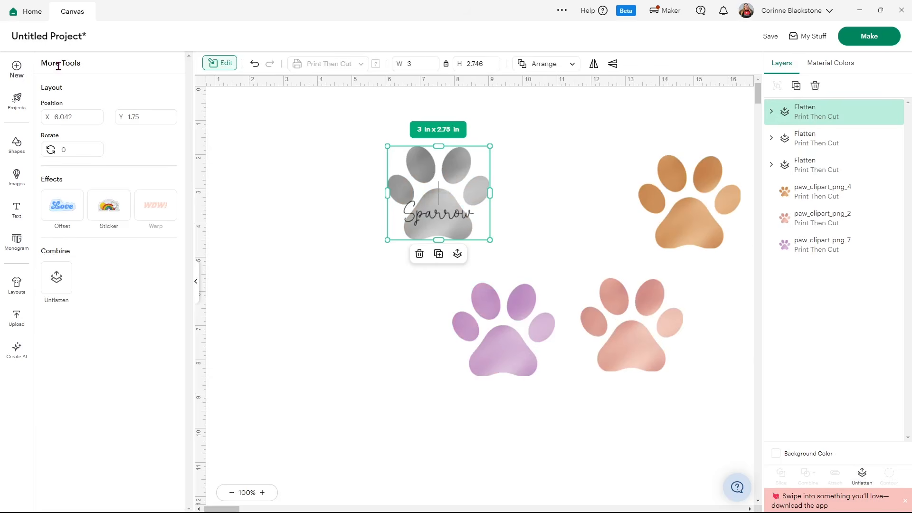
click(57, 211)
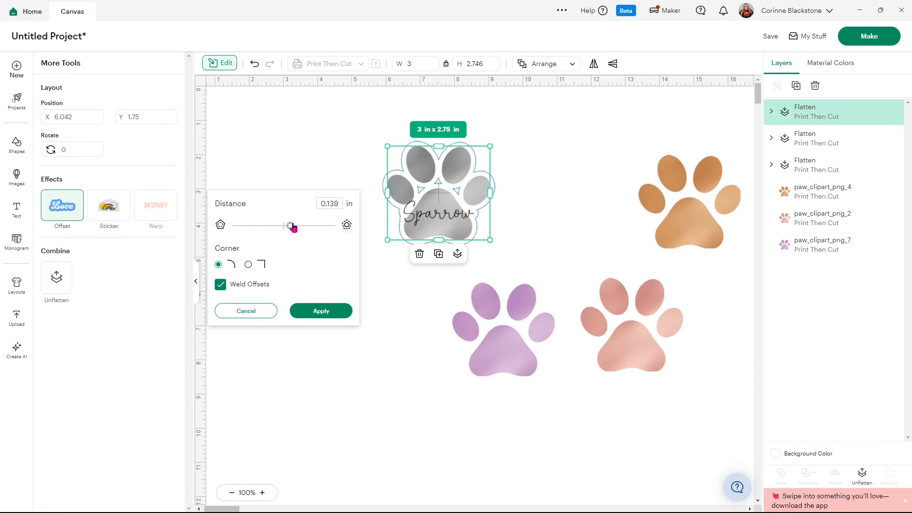
drag(293, 228, 295, 227)
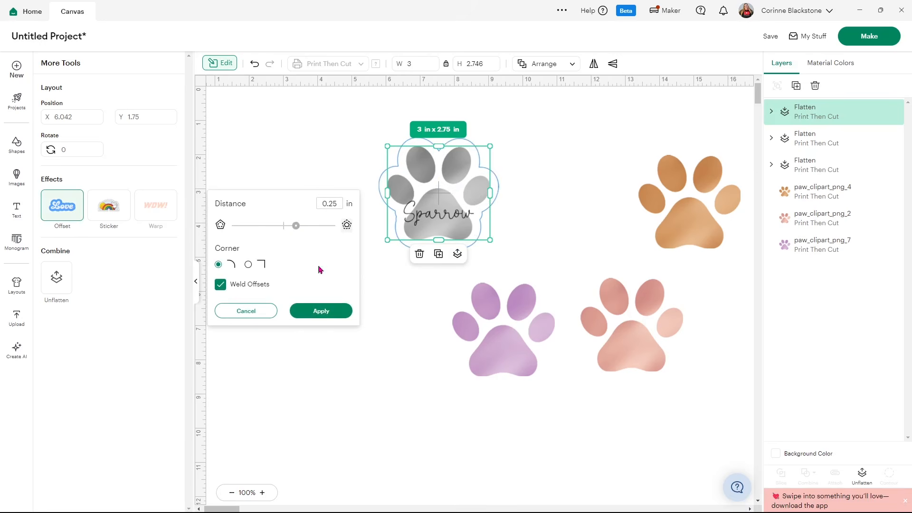
click(320, 310)
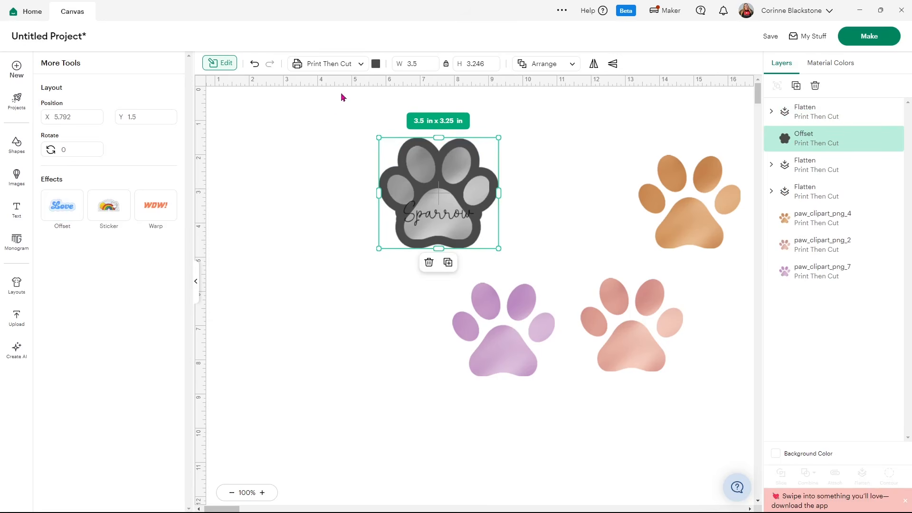
Color the offset behind the "Sparrow" paw white and change its operation to Basic Cut
click(376, 64)
click(400, 129)
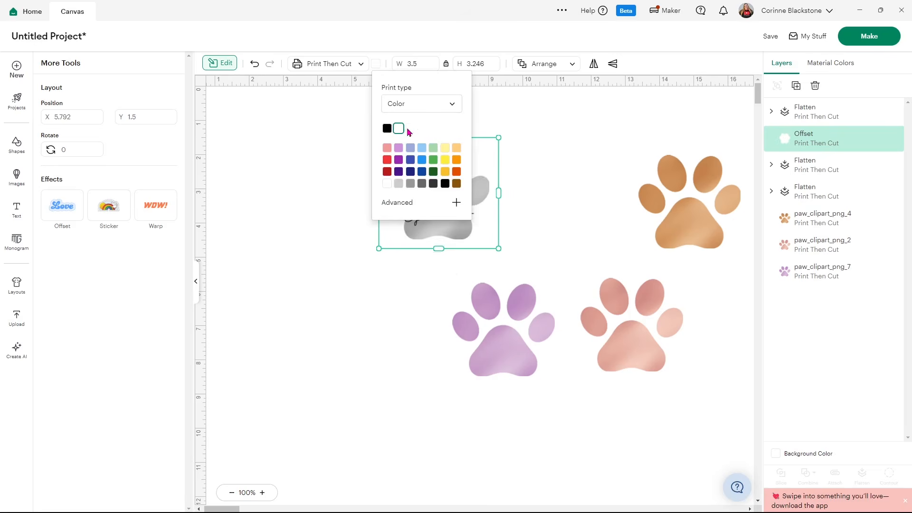
click(327, 145)
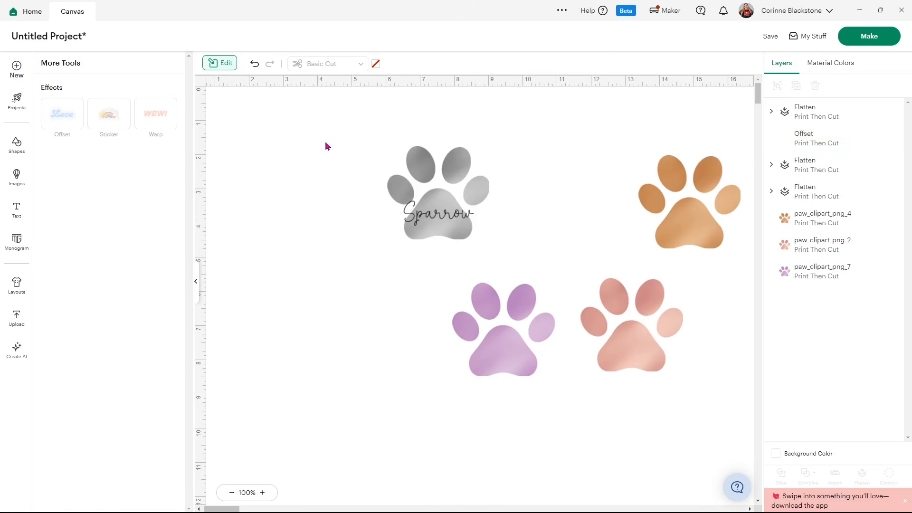
click(839, 138)
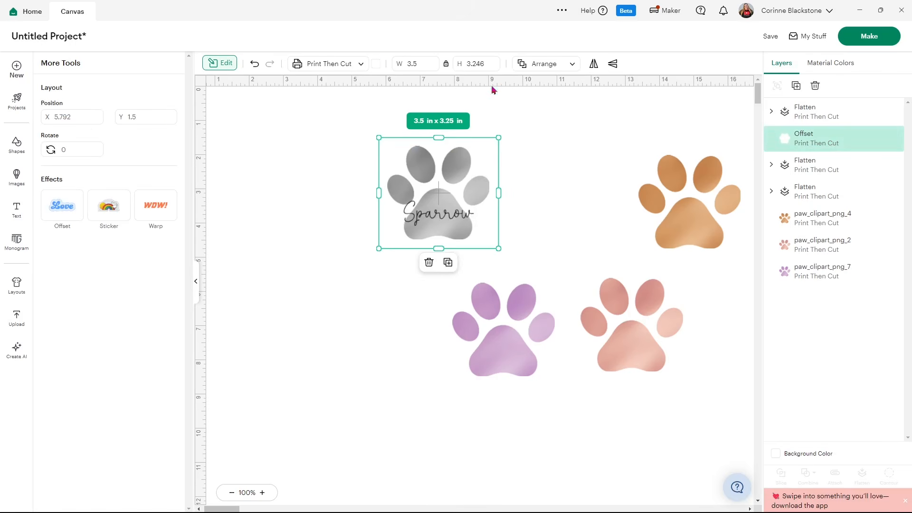
click(362, 64)
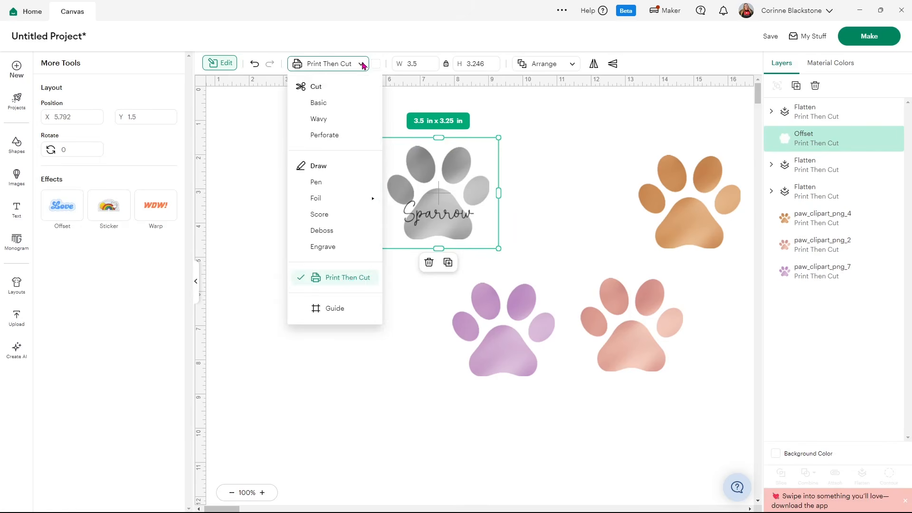
click(329, 103)
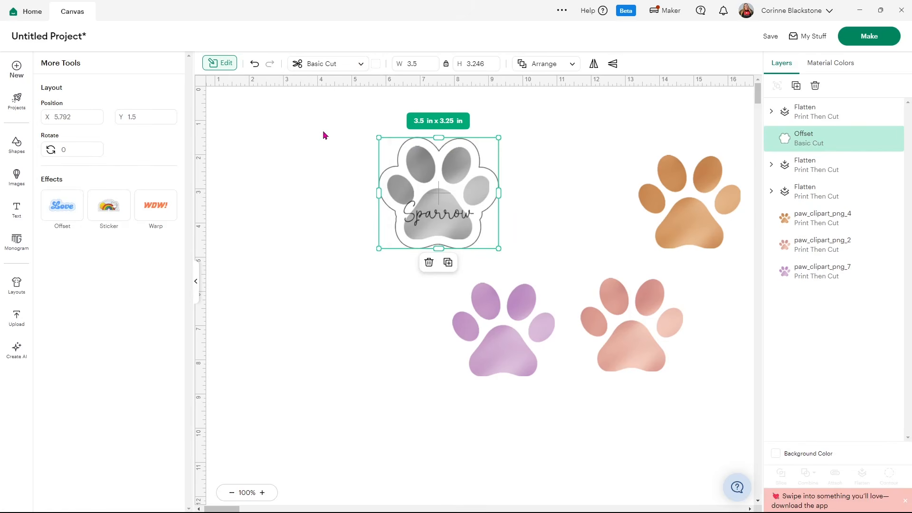
Flatten the "Sparrow" paw and its white offset into one printable layer
click(537, 169)
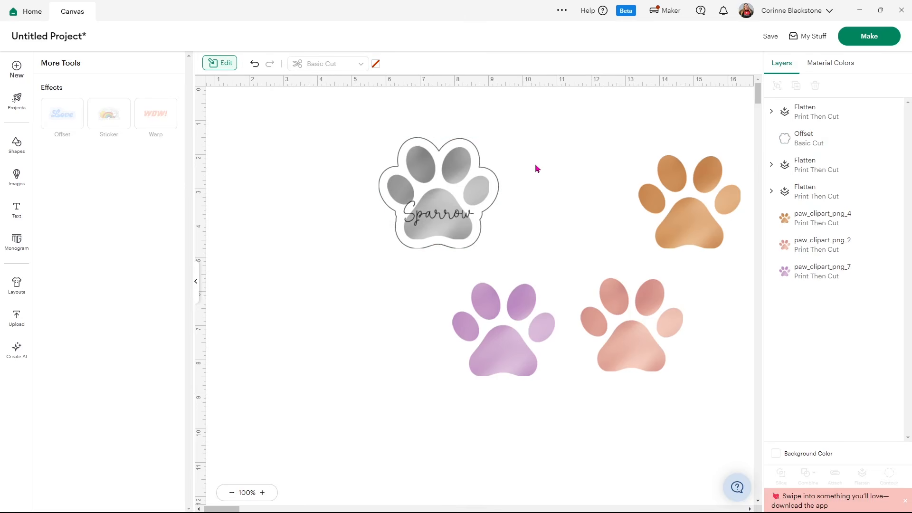
drag(327, 131, 501, 252)
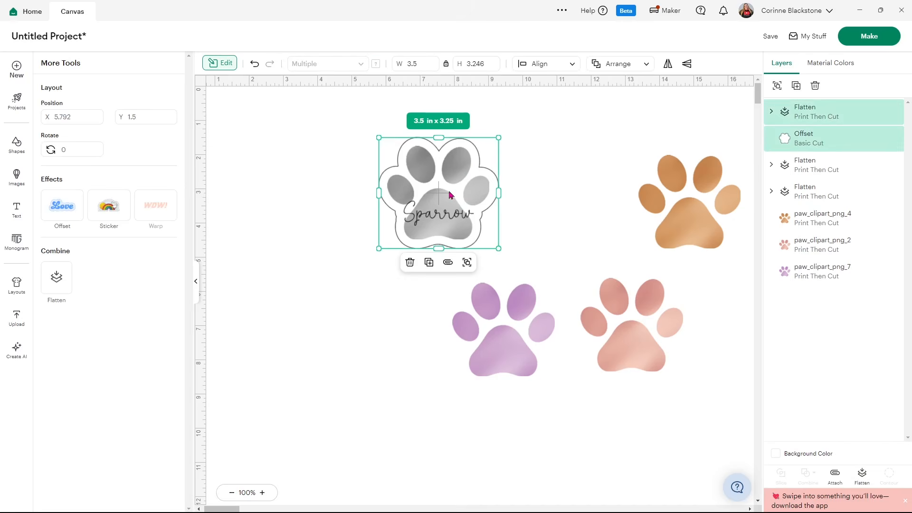
click(862, 475)
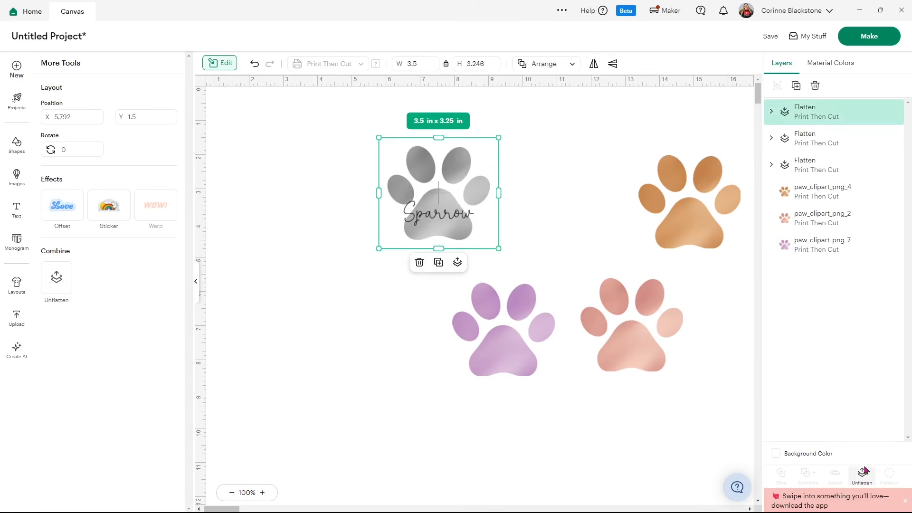
Try several canvas background colors, including blue, green and red, and settle on light gray
click(775, 454)
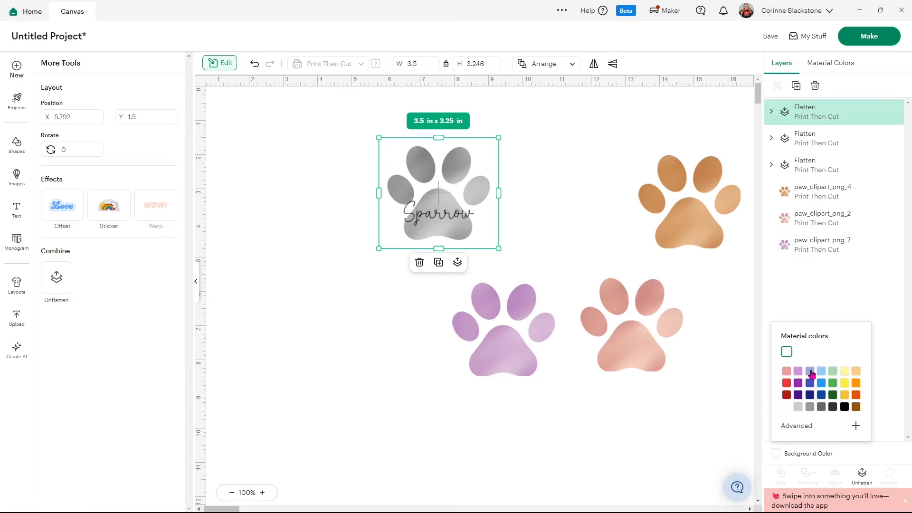
click(810, 371)
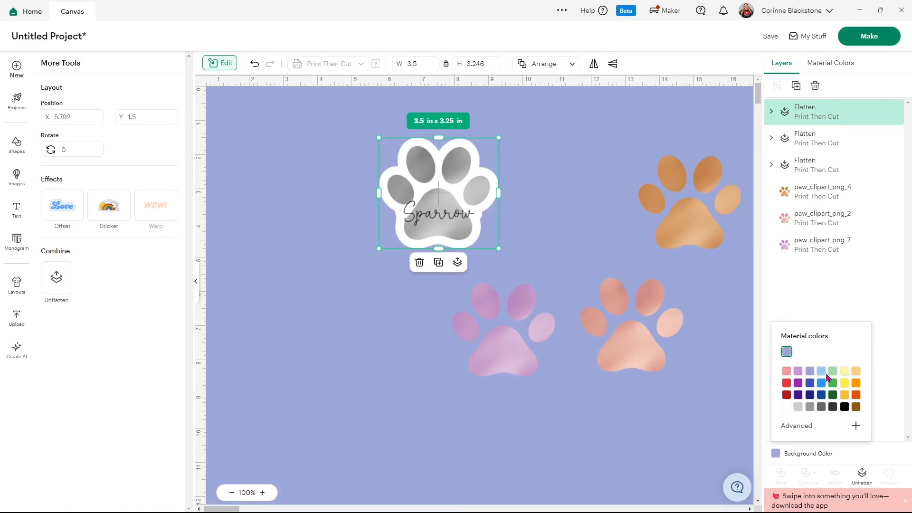
click(844, 371)
click(834, 383)
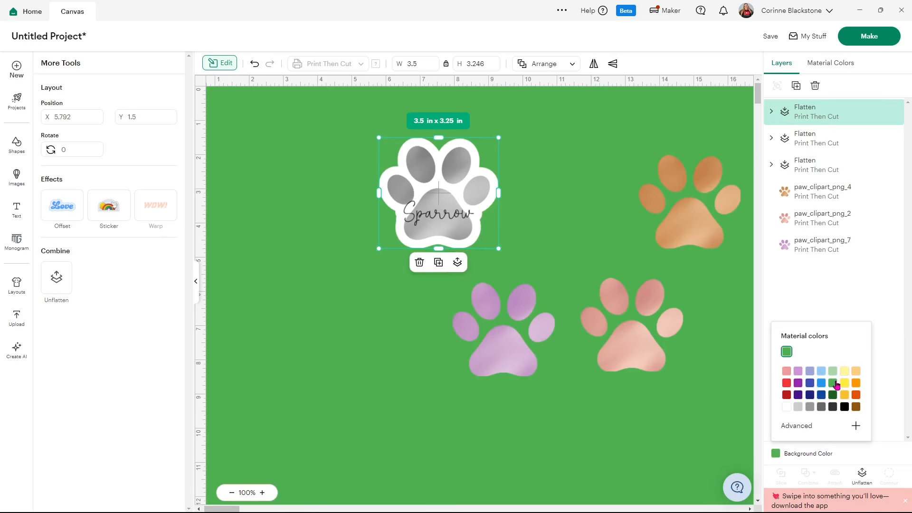
click(787, 383)
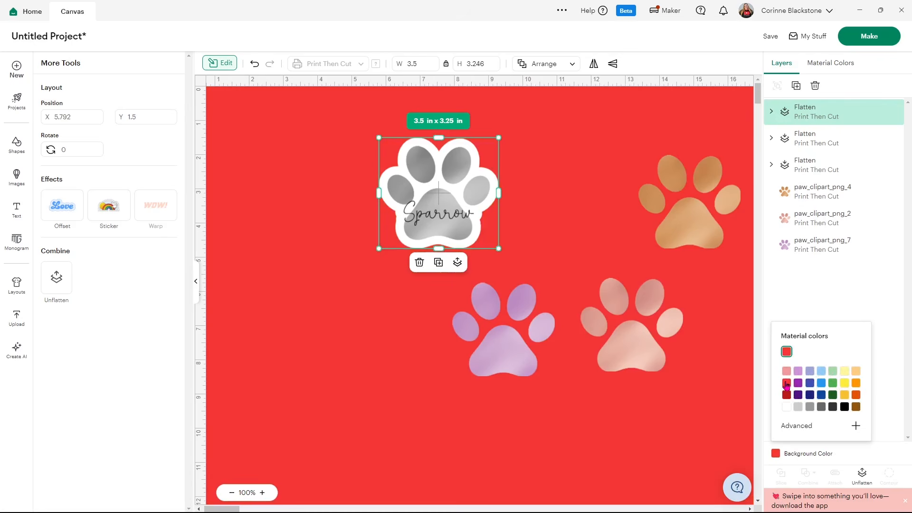
click(798, 407)
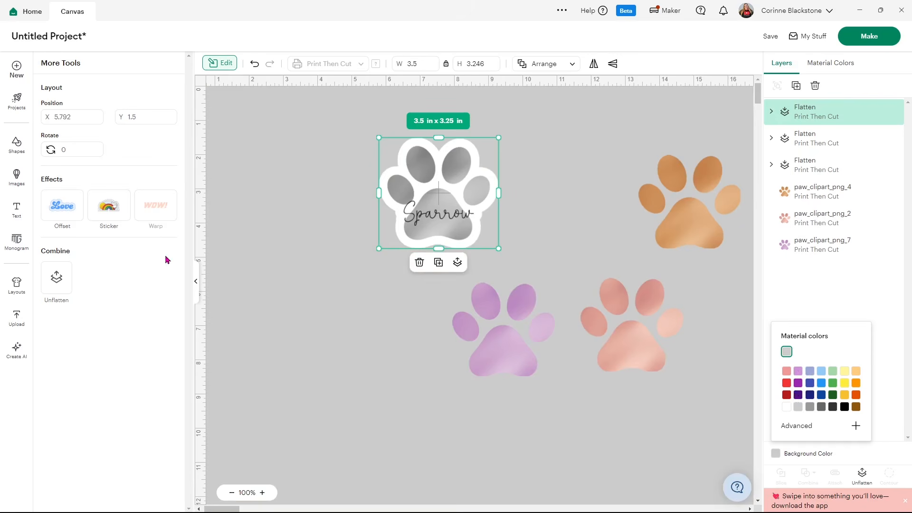
Move the "Sparrow" sticker below and left of "Rumor", and shift the blank pink and orange paws toward the canvas's empty upper-left area
click(196, 280)
drag(263, 209, 568, 447)
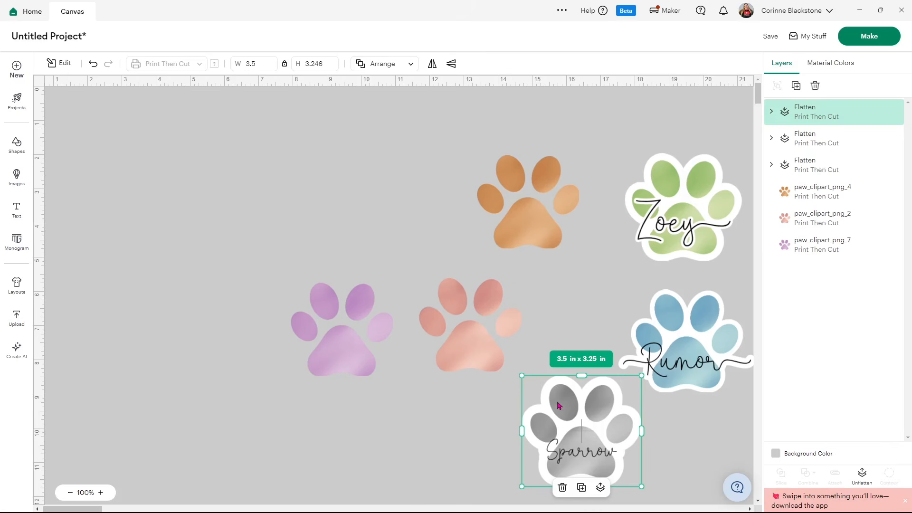
drag(468, 331, 346, 199)
drag(512, 213, 464, 210)
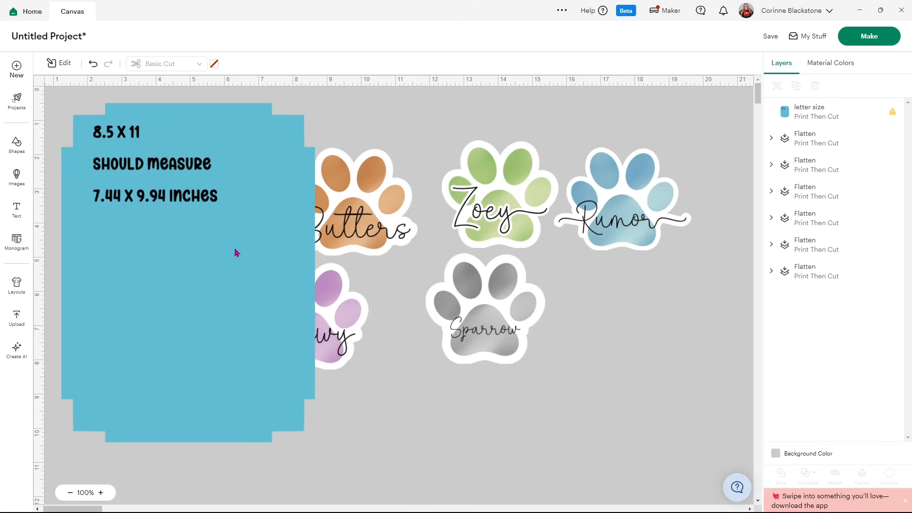
Send the blue letter size template to the back and move it to the middle of the canvas, beneath the paw stickers
click(181, 220)
right_click(180, 220)
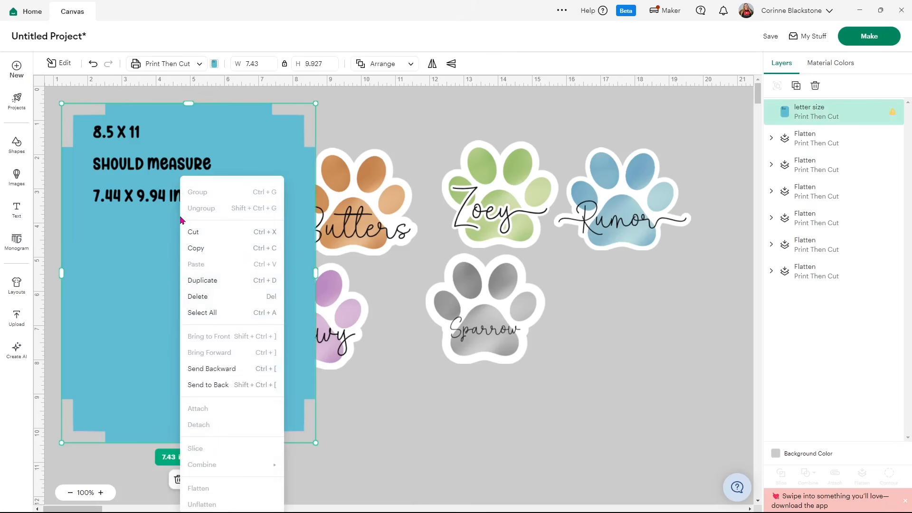
click(217, 384)
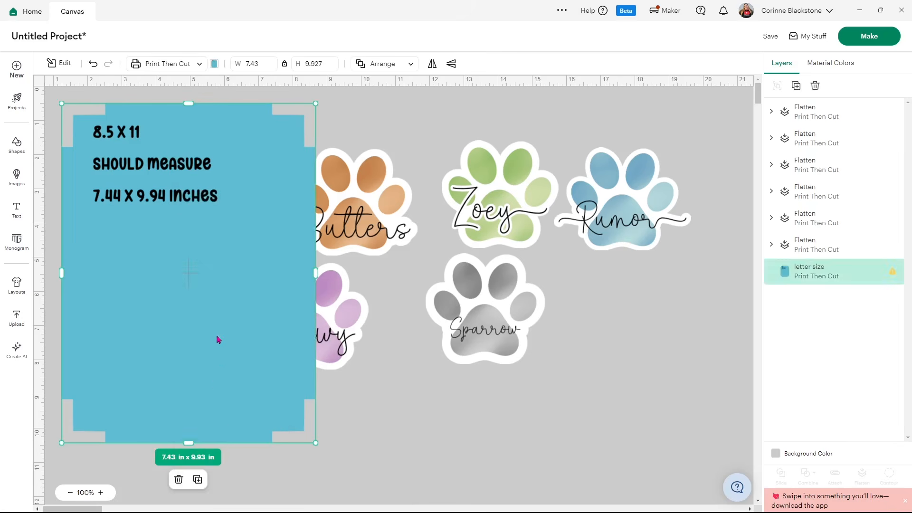
drag(180, 323, 435, 348)
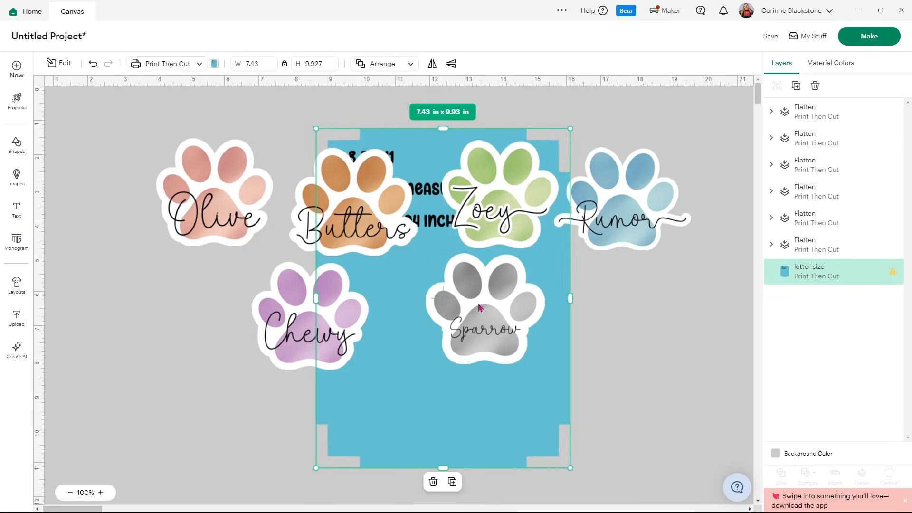
click(655, 250)
Stack the "Zoey", "Sparrow" and "Rumor" stickers from top to bottom in a column along the template's right side
drag(636, 216, 499, 419)
drag(511, 318, 514, 306)
drag(518, 207, 506, 207)
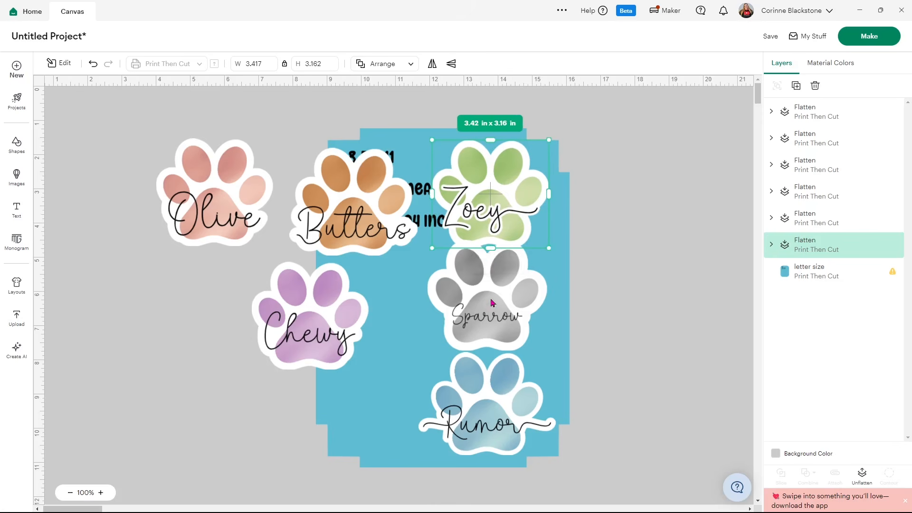
click(479, 269)
click(484, 179)
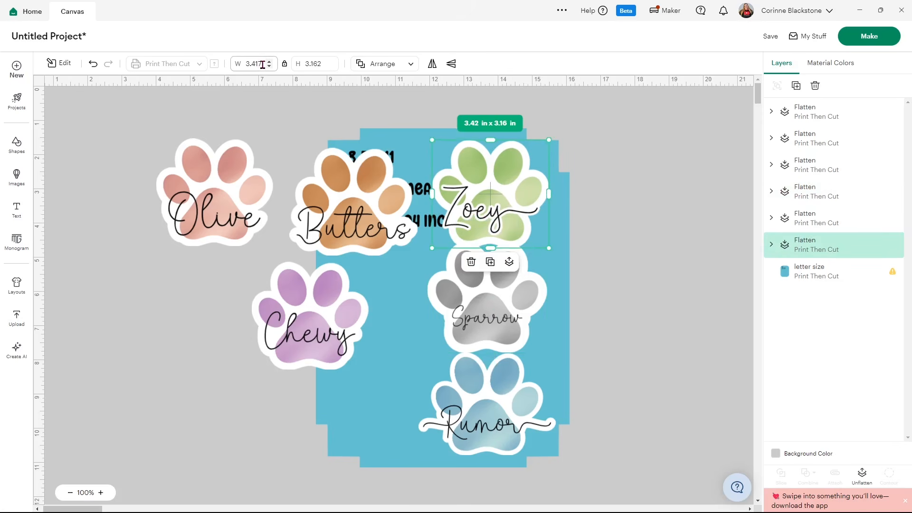
Set the "Butters" sticker's width to 2 in with its proportions locked
click(283, 209)
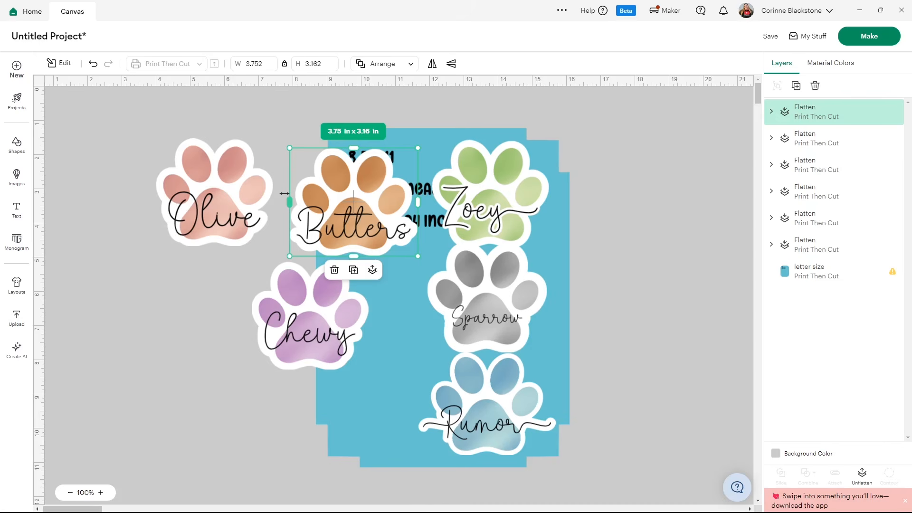
click(239, 69)
key(Return)
double_click(262, 63)
text(2)
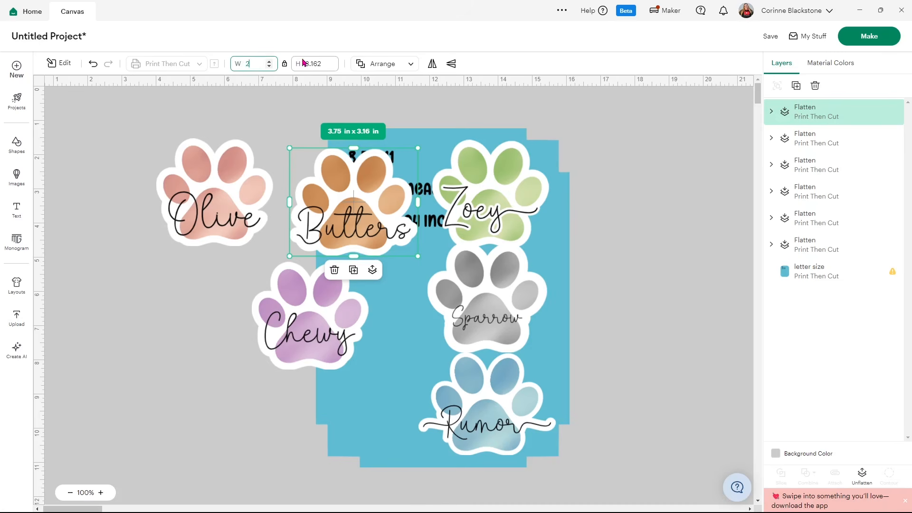
key(Return)
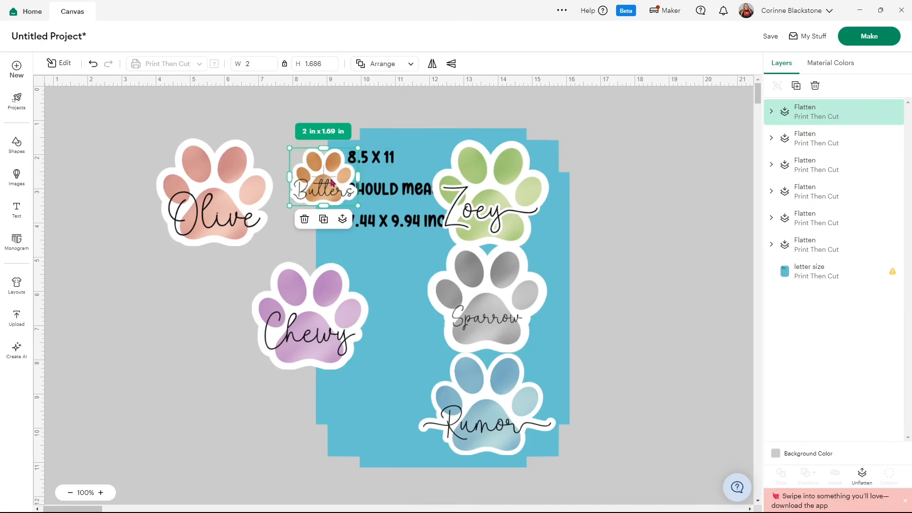
Move the "Butters" sticker onto the template's upper-left area and set its width to 2.5 in
drag(330, 186, 371, 186)
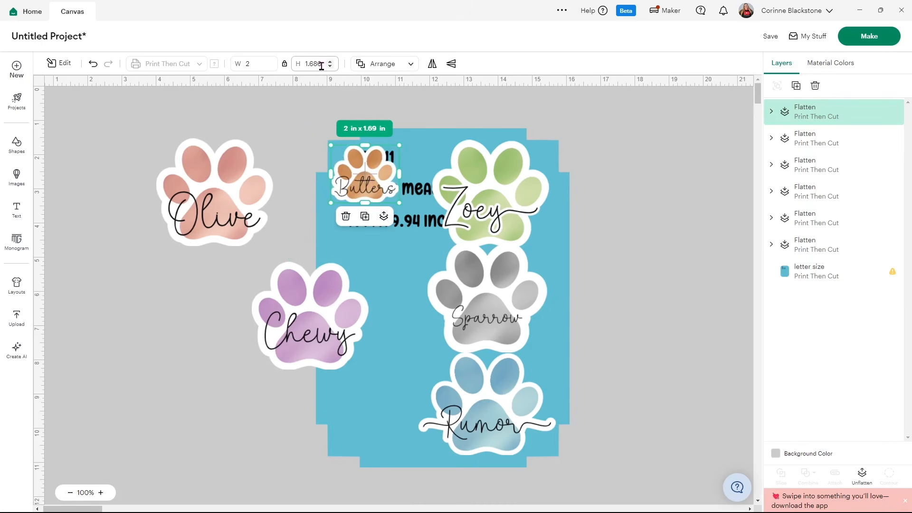
click(253, 66)
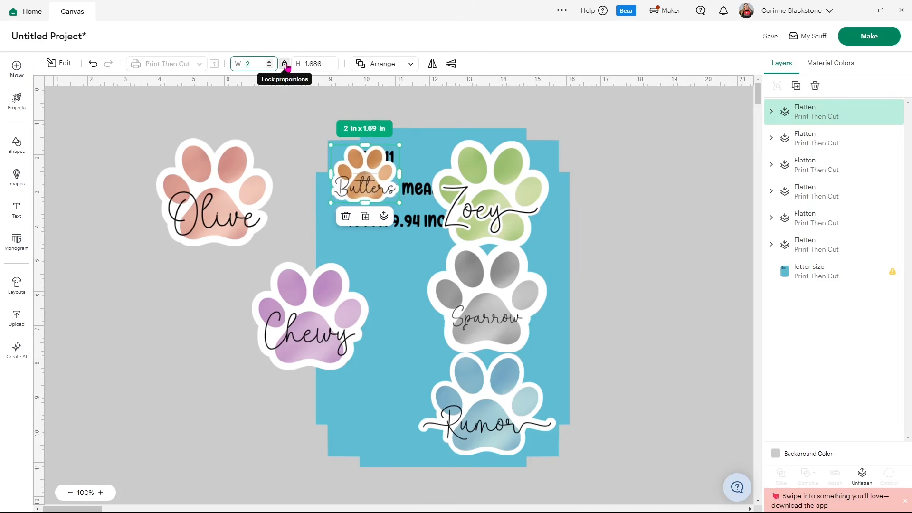
key(Return)
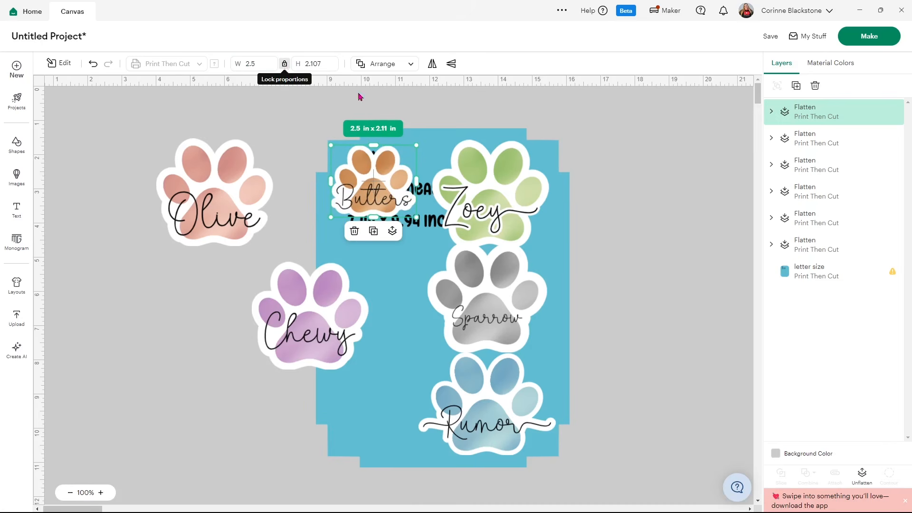
Set the "Zoey" sticker's width to 2.3 in and move it closer to the "Butters" sticker on the template's upper row
click(505, 183)
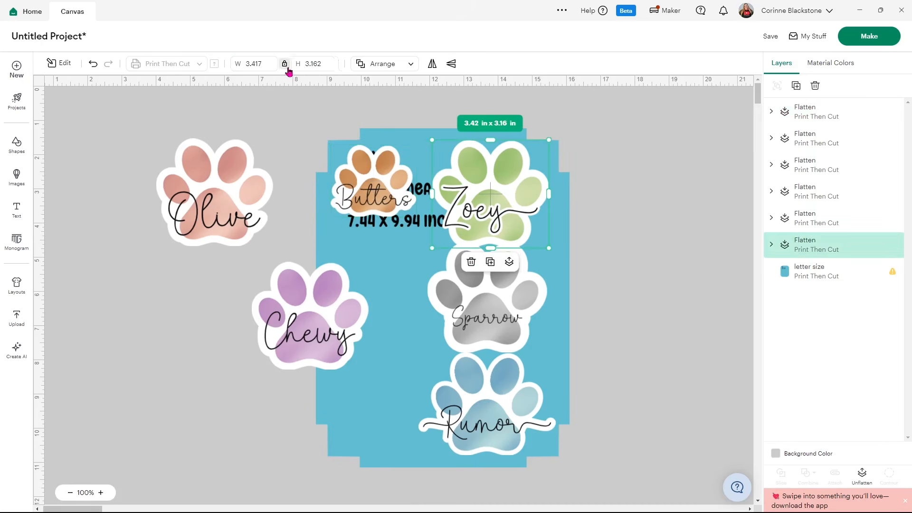
click(263, 63)
text(2)
key(Return)
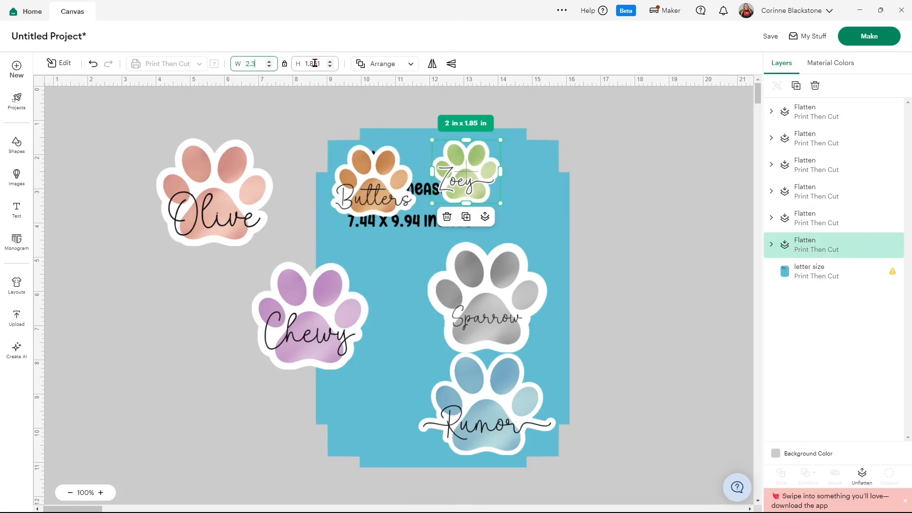
text(.3)
key(Return)
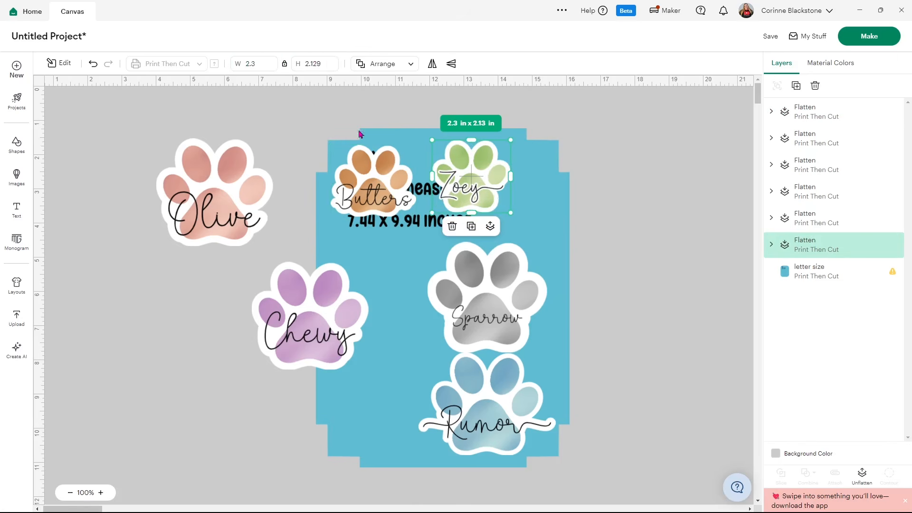
drag(490, 191, 477, 194)
Set the "Sparrow" sticker's width to 2.5 in
click(481, 256)
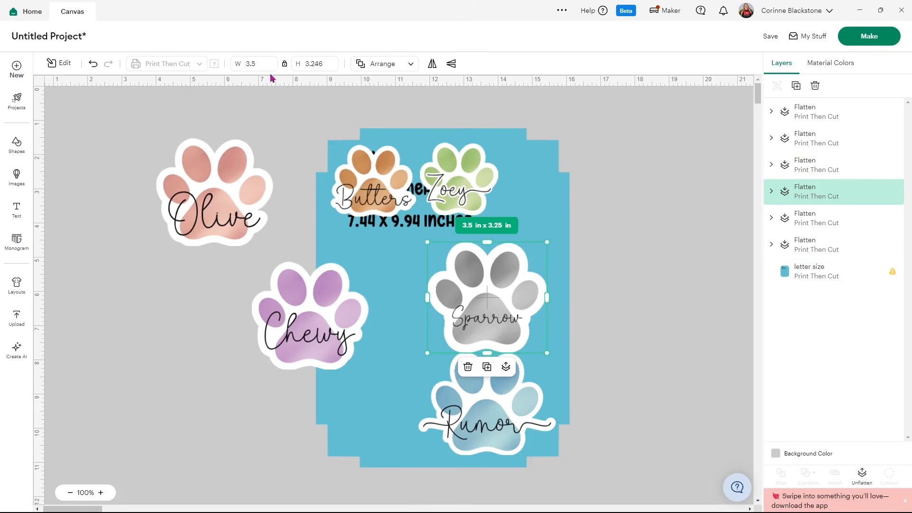
drag(257, 64, 244, 63)
click(251, 64)
text(2)
key(Return)
click(261, 63)
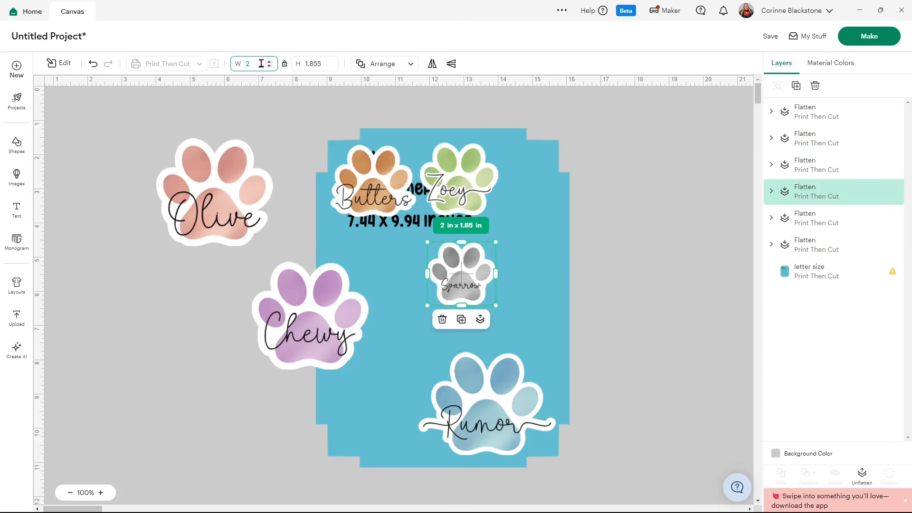
text(.5)
key(Return)
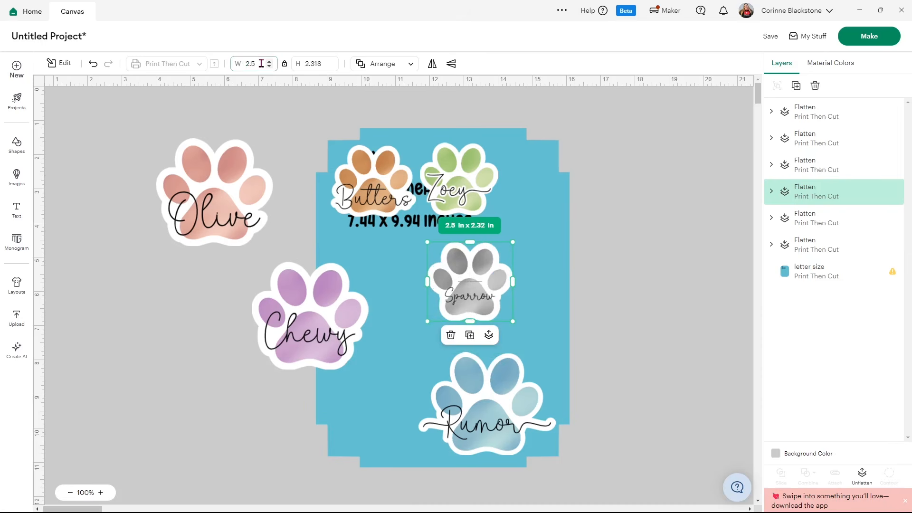
Move the "Sparrow" sticker beneath "Butters" and the "Chewy" sticker beneath "Sparrow" along the template's left side
drag(474, 298, 404, 266)
drag(308, 305, 377, 347)
drag(406, 258, 383, 259)
Move the "Olive" sticker onto the template beside "Sparrow", beneath "Zoey", and scale it down to about 2.43 in wide
click(212, 178)
drag(212, 178, 469, 263)
drag(527, 328, 465, 272)
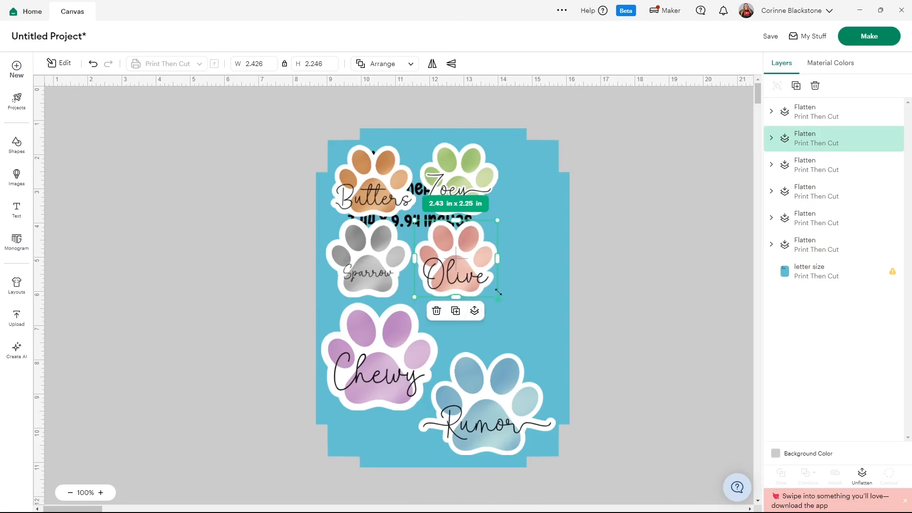
Shrink the "Chewy" sticker to match the column above, and place "Rumor" beside it, scaled down to about 2.76 in wide
click(321, 356)
drag(437, 412, 380, 360)
drag(501, 413, 487, 363)
drag(544, 407, 509, 383)
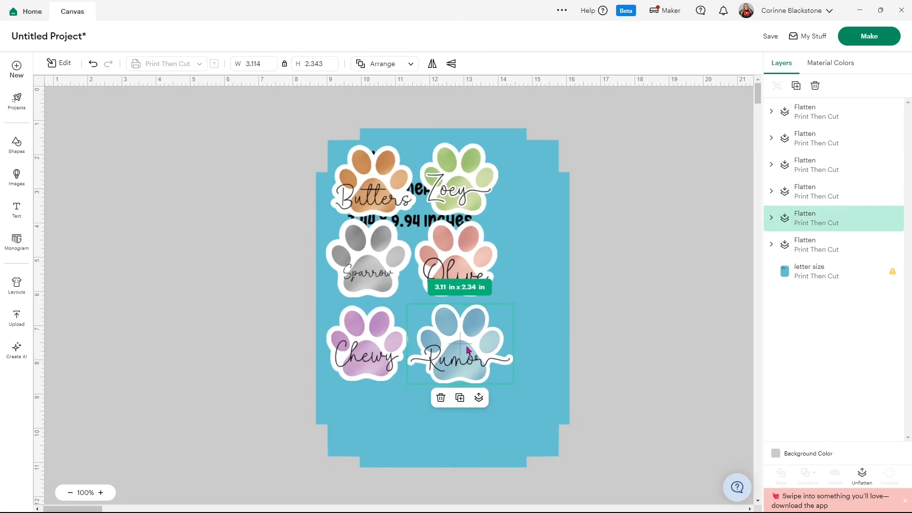
drag(467, 347, 467, 349)
drag(515, 382, 504, 374)
drag(465, 347, 464, 350)
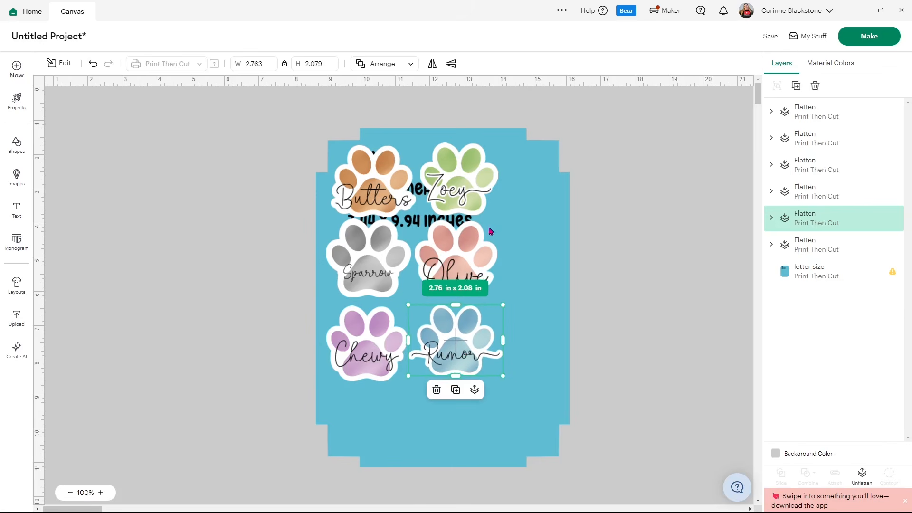
Duplicate the "Zoey" sticker, shrink the copy and place it to the right of the original on the template
click(473, 195)
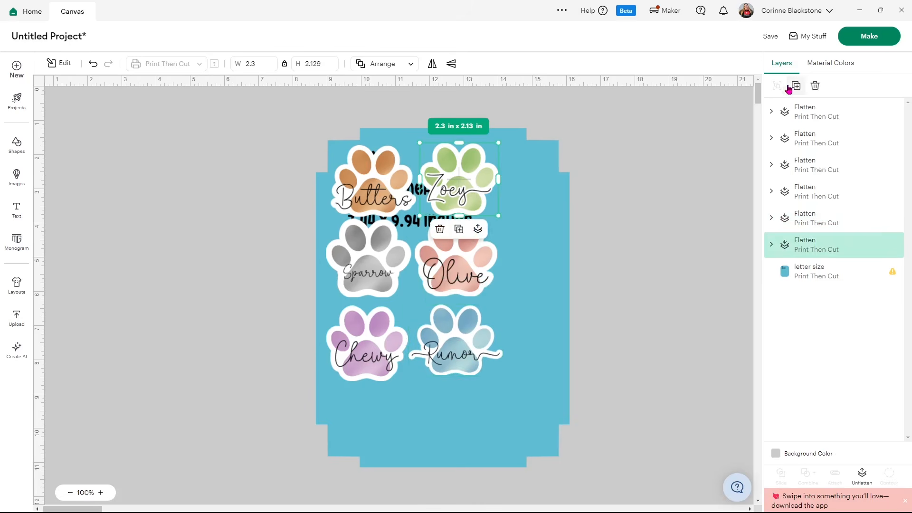
drag(488, 196, 441, 411)
drag(468, 447, 529, 189)
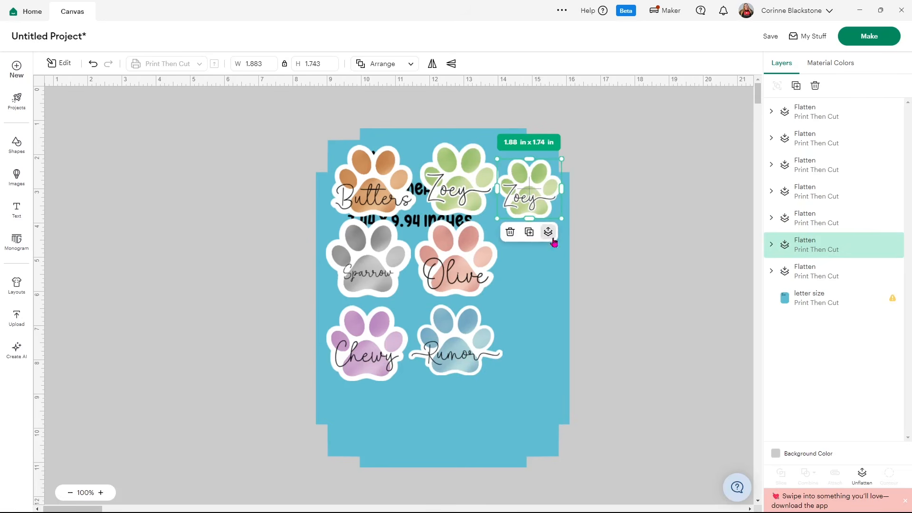
drag(555, 219, 549, 194)
Place a smaller copy of "Olive" below the small "Zoey", and a copy of "Butters" about 1.82 in wide beneath it
click(447, 278)
drag(496, 271, 543, 260)
click(794, 110)
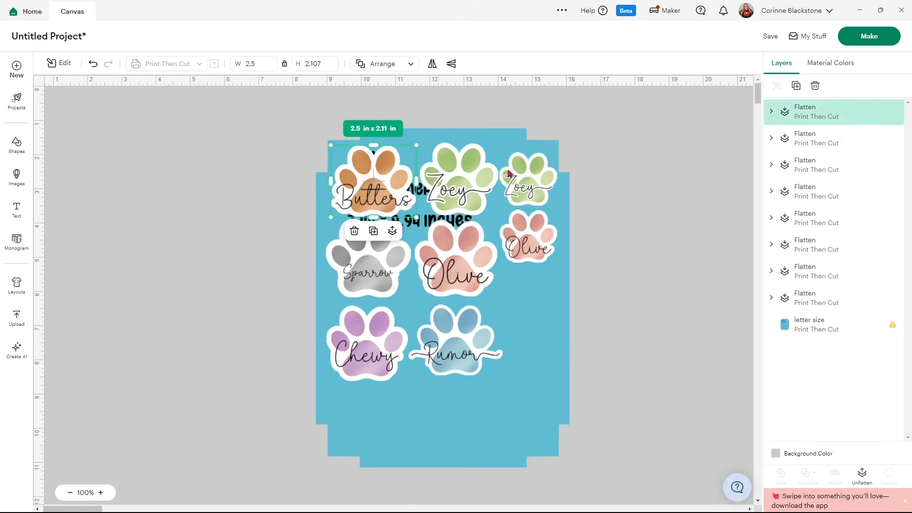
click(791, 90)
drag(427, 228, 530, 293)
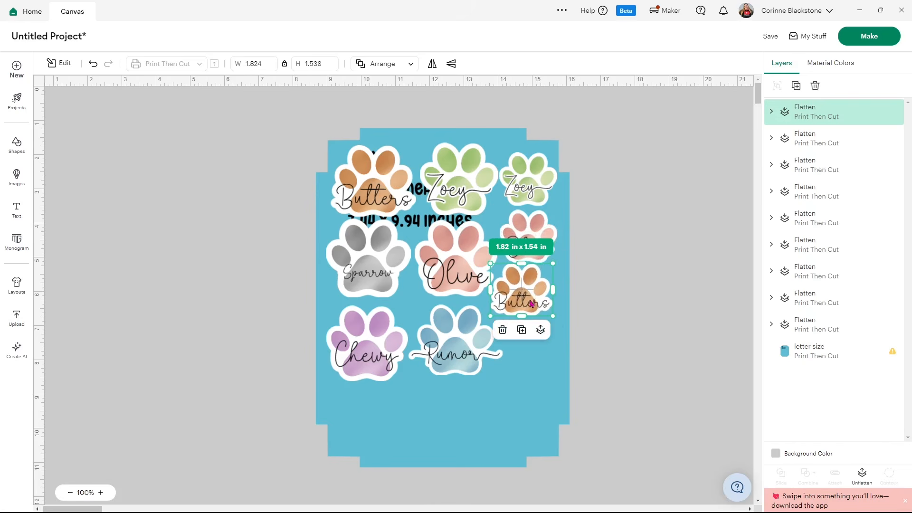
Place a copy of "Rumor" about 2.49 in wide below "Chewy", and fill the remaining gaps with smaller "Chewy", "Sparrow", "Olive" and "Butters" copies
click(446, 354)
click(796, 86)
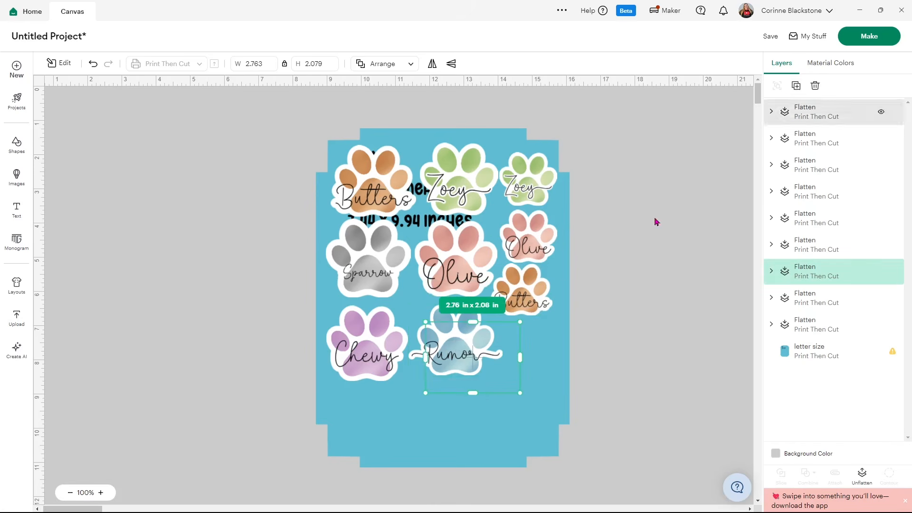
drag(523, 390, 408, 447)
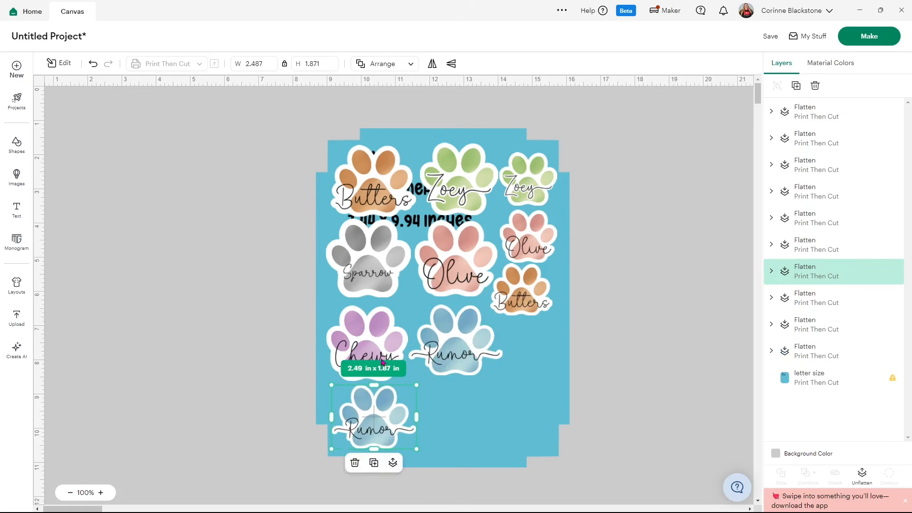
click(382, 361)
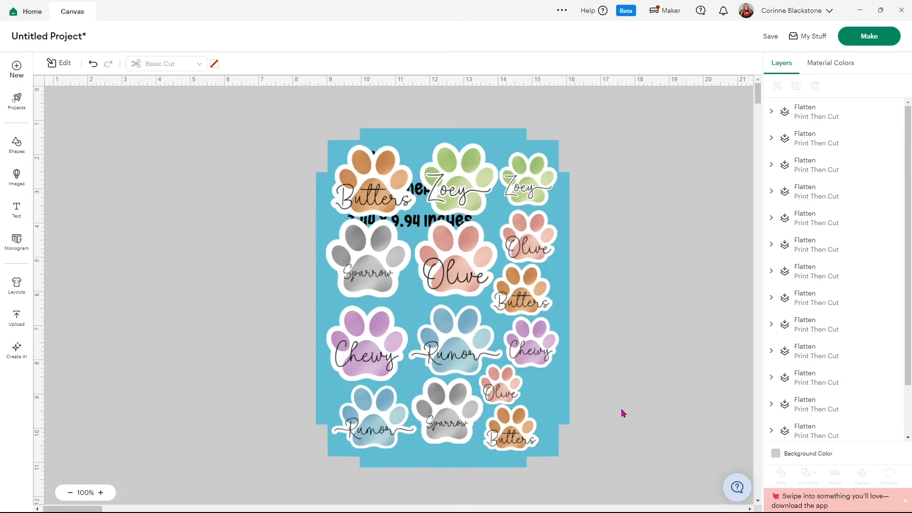
Hide the letter size template layer
scroll(798, 351, down, 2)
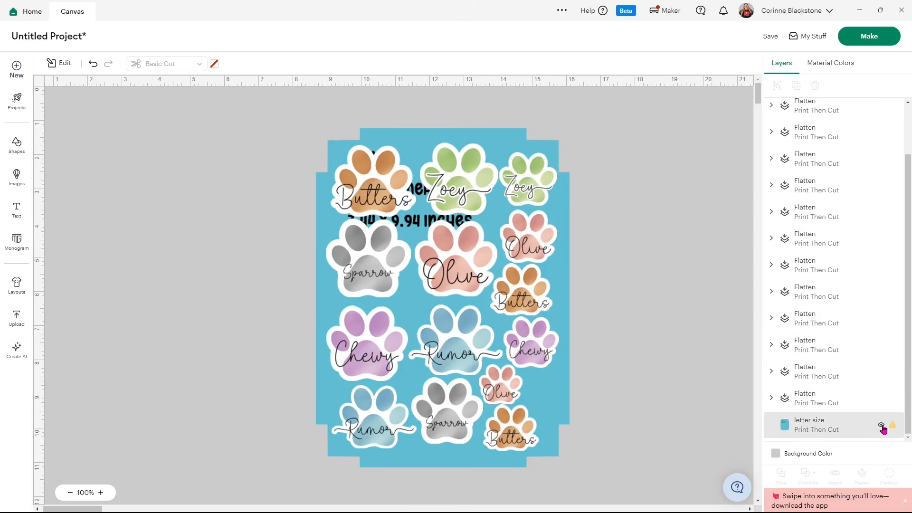
click(881, 425)
Select all the paw stickers, try flattening them, and unflatten them to attach them together instead
drag(586, 462, 226, 153)
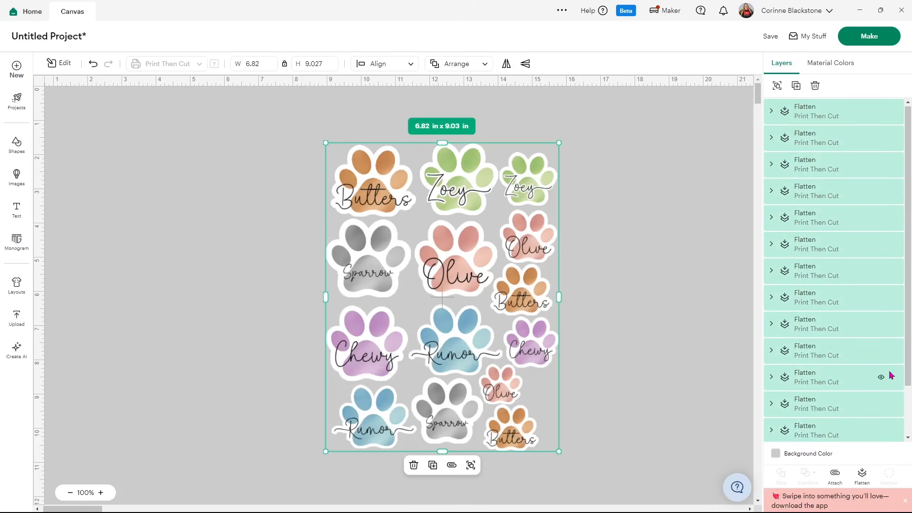
click(861, 475)
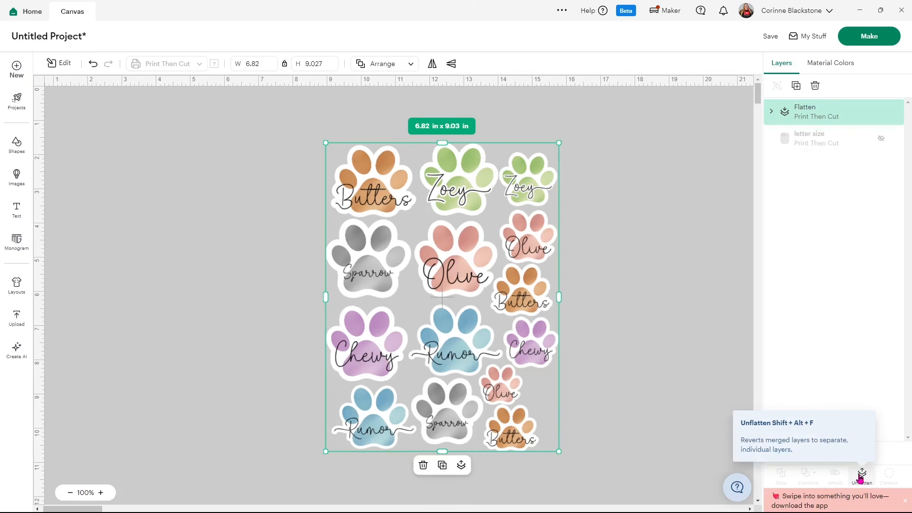
click(861, 476)
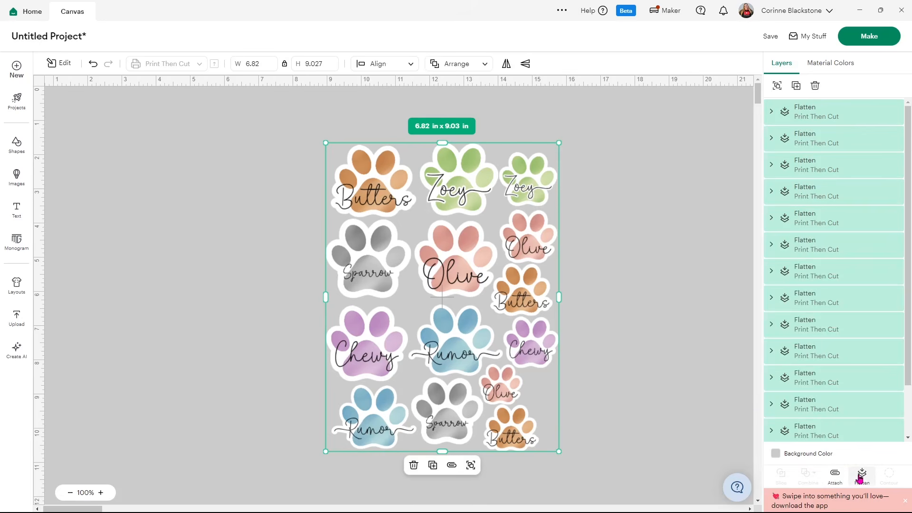
click(835, 475)
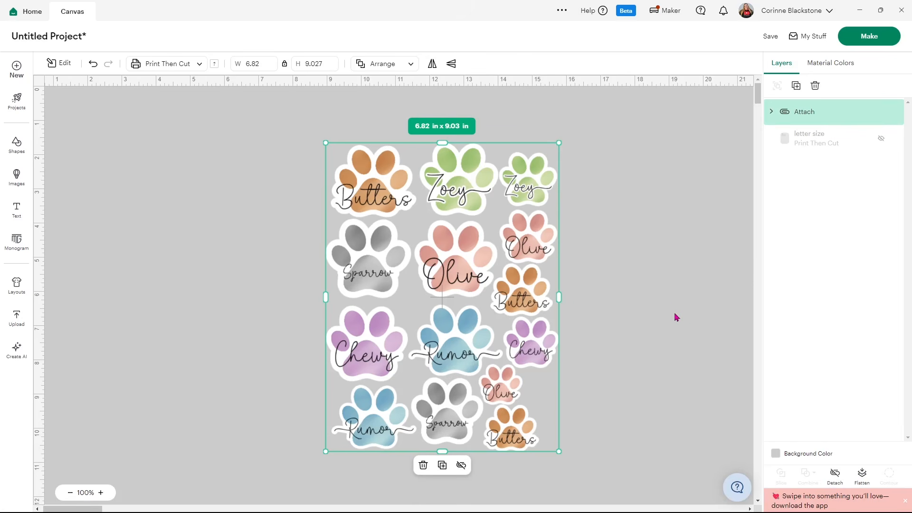
Save the project with the title "dog paw stickers"
click(769, 36)
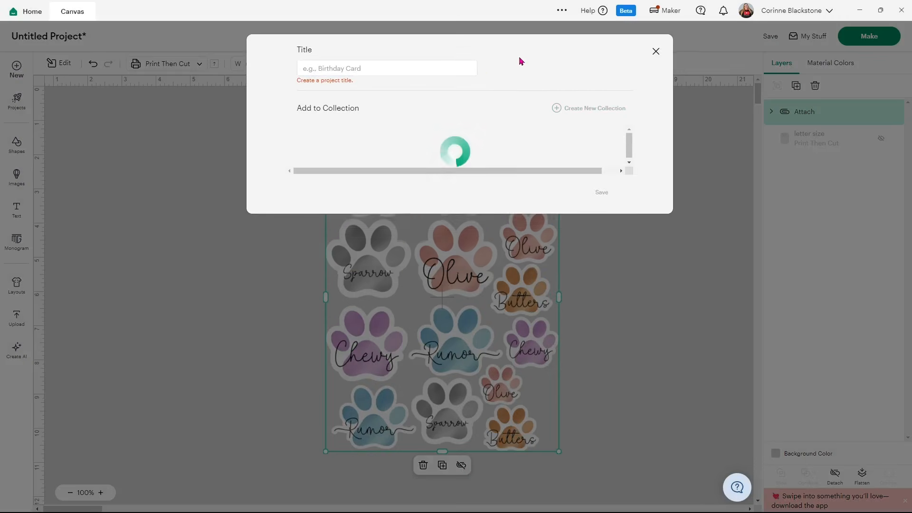
click(432, 71)
text(dog paw stickers)
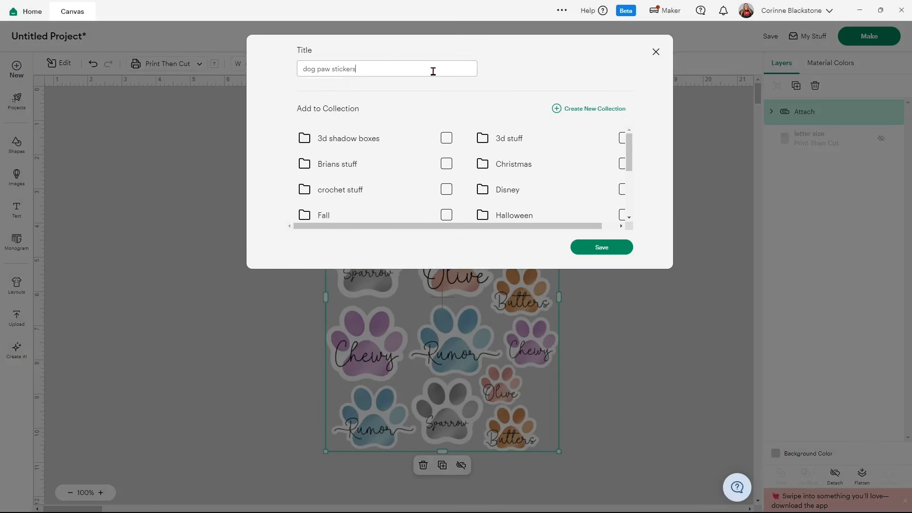
click(591, 249)
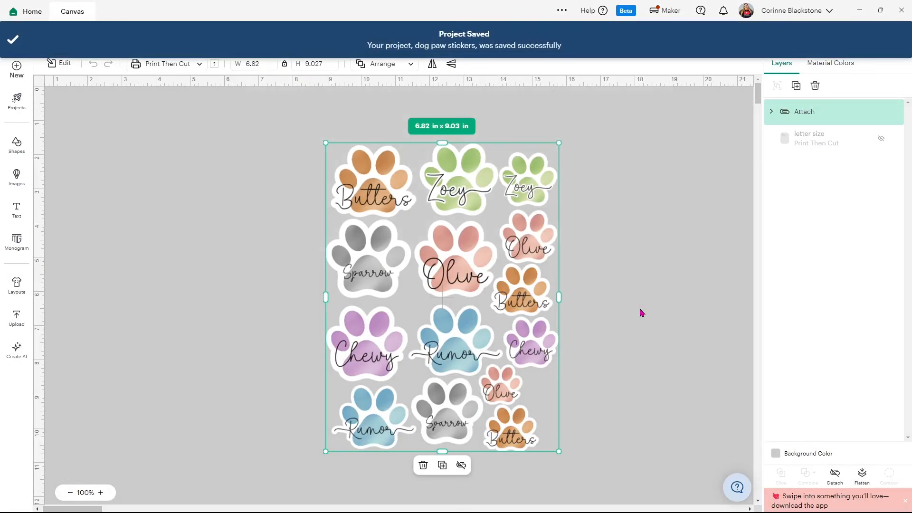
Proceed from the mat preview to making the project and open the Print Setup for the letter size sheet
click(859, 40)
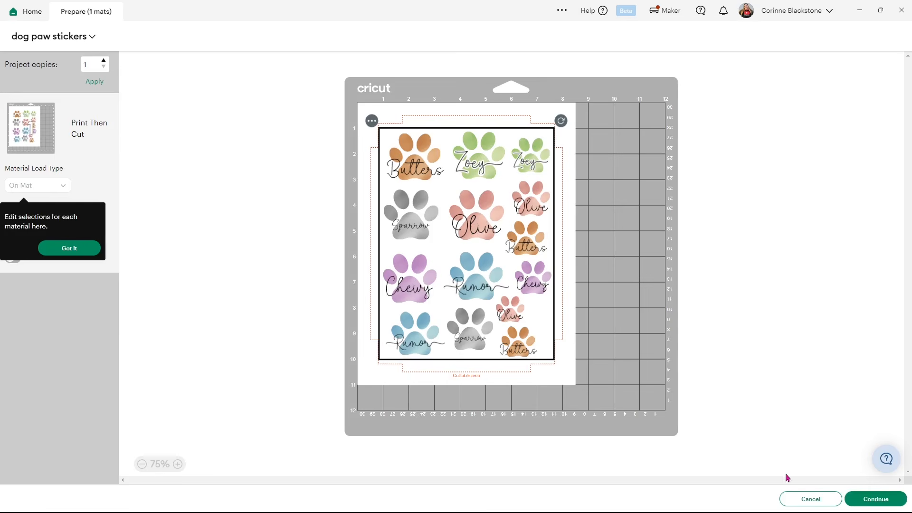
click(875, 498)
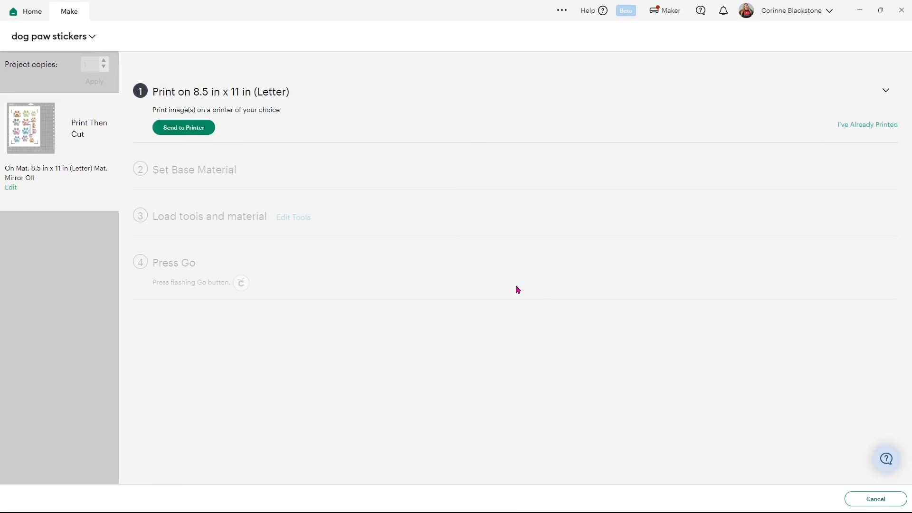
click(197, 133)
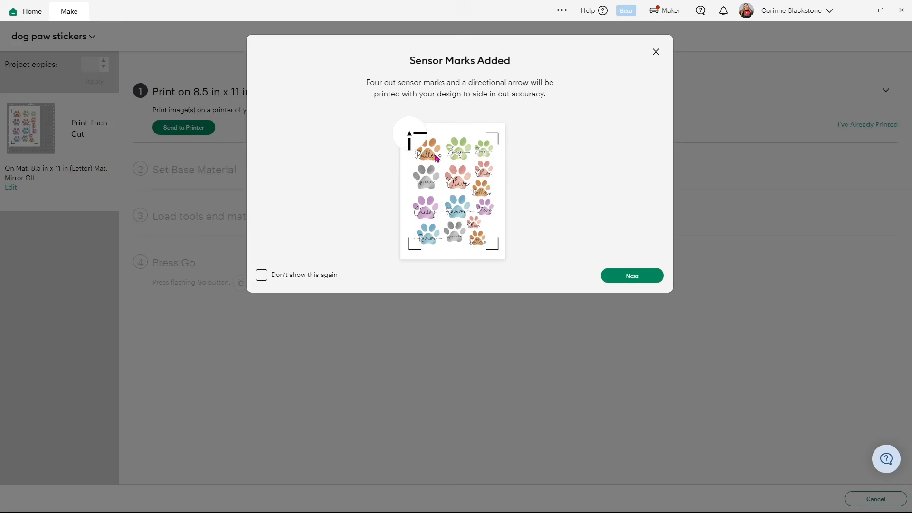
click(651, 274)
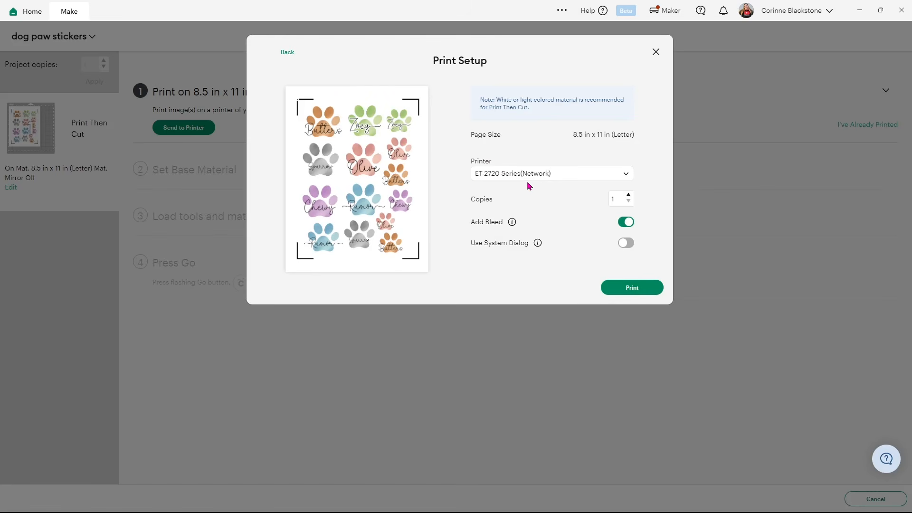
Disable Add Bleed, enable Use System Dialog and send the sheet to the system print dialog
click(631, 227)
click(629, 247)
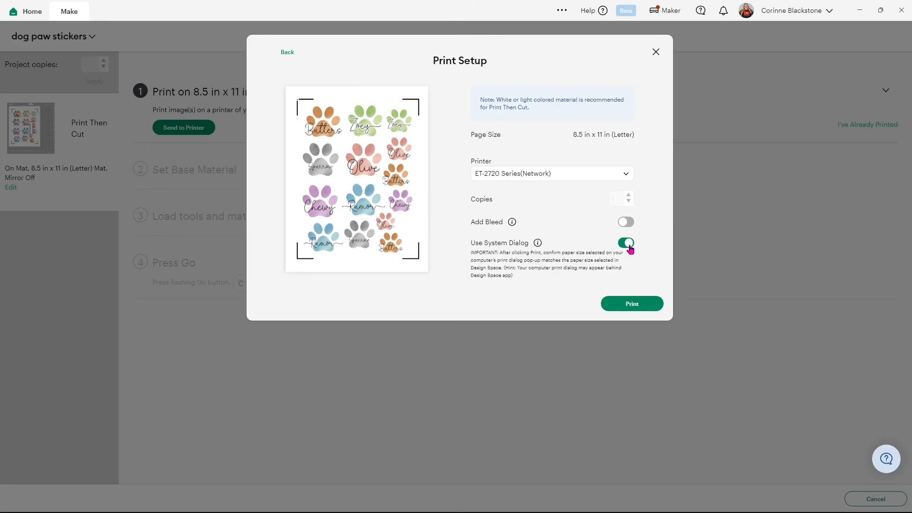
click(624, 309)
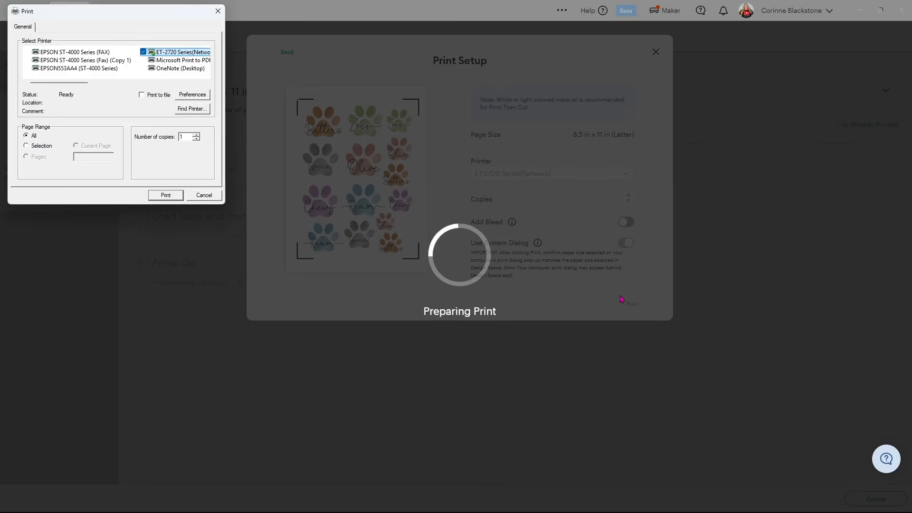
In the ET-2720 printing preferences, set Premium Presentation Paper Matte as paper type, High quality and Color printing
click(200, 92)
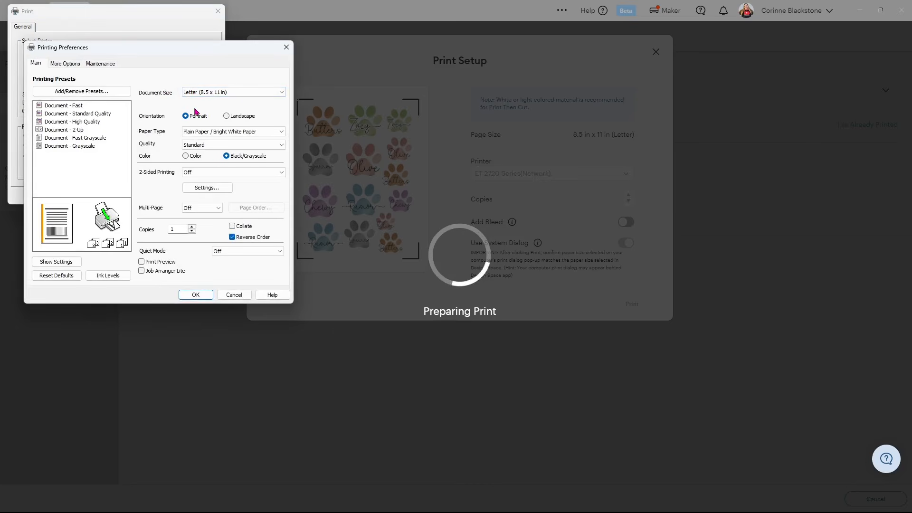
click(196, 134)
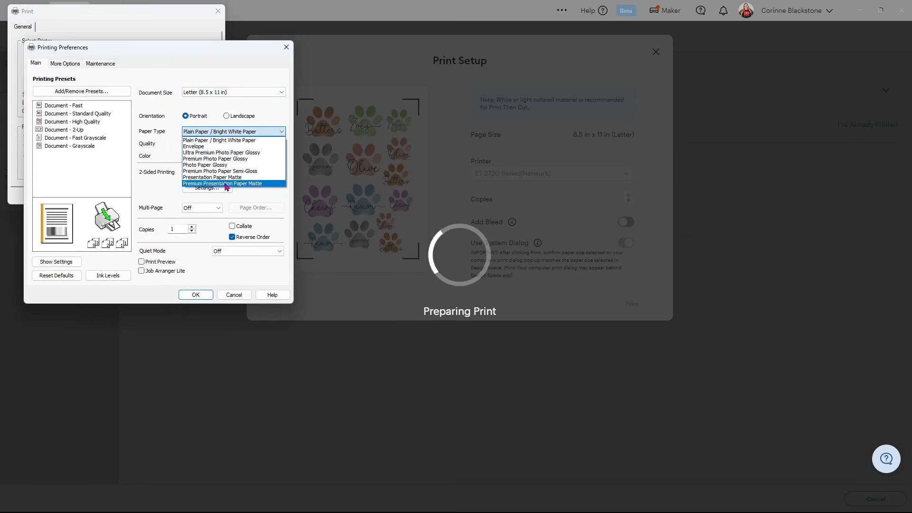
click(226, 185)
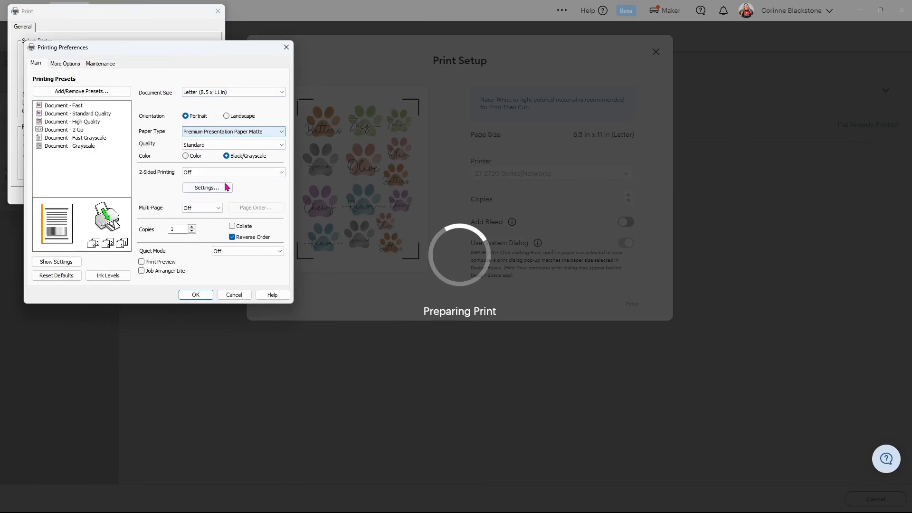
click(202, 149)
click(199, 165)
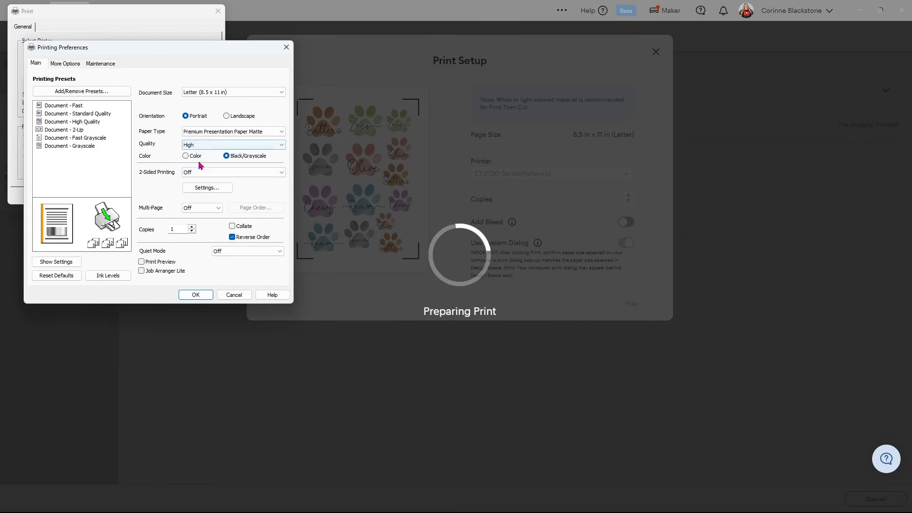
click(186, 157)
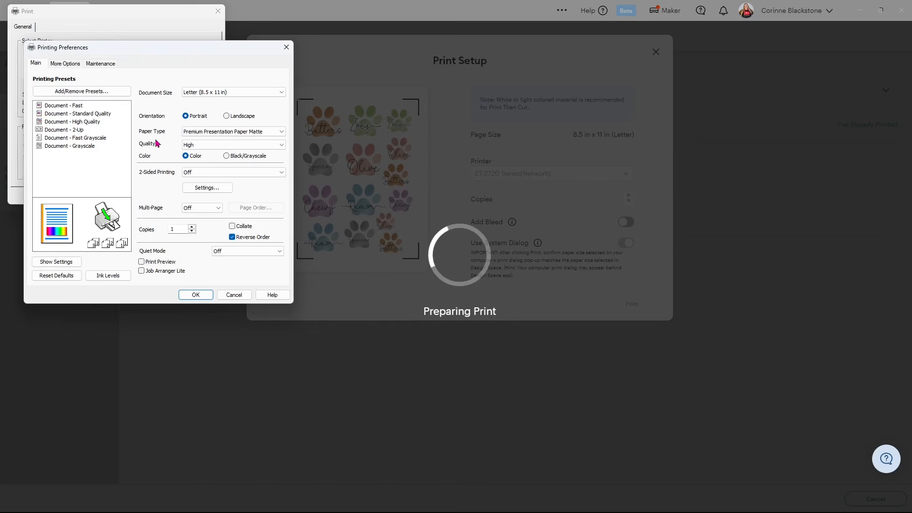
Disable High Speed printing in the printer's additional settings and accept the preferences
click(55, 66)
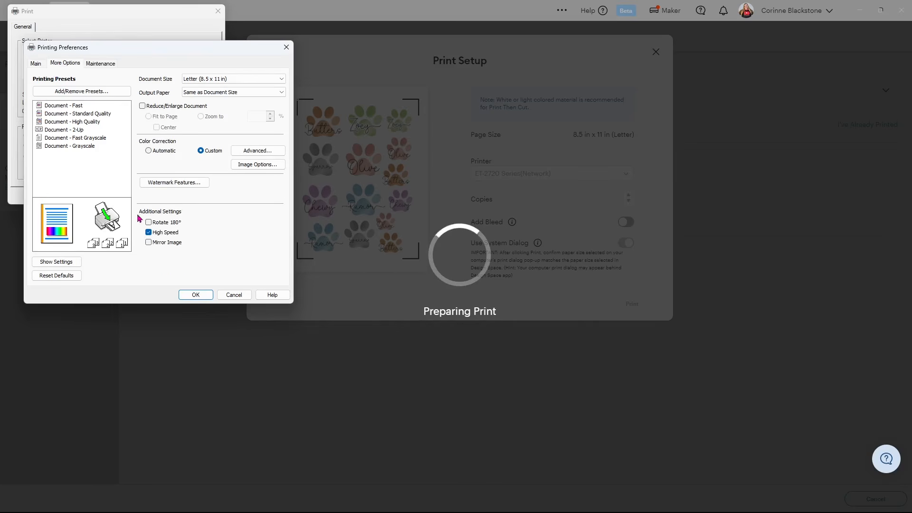
click(149, 232)
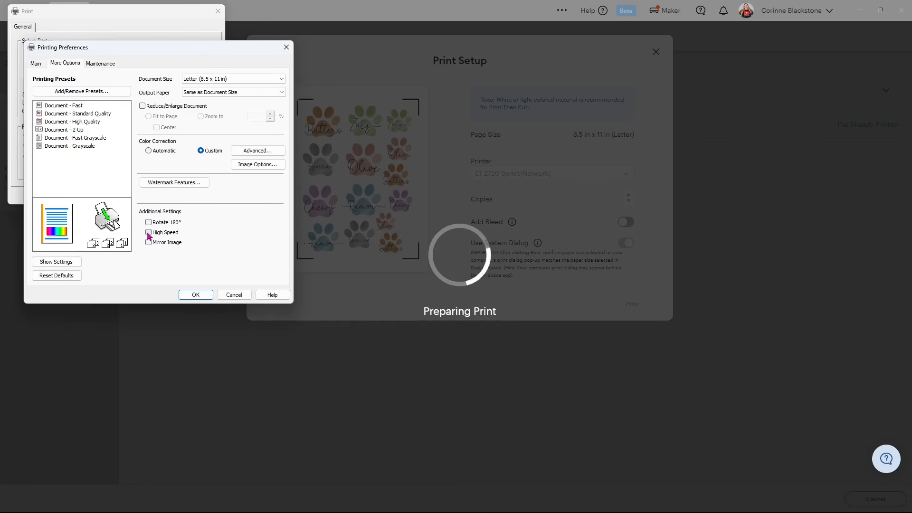
click(190, 295)
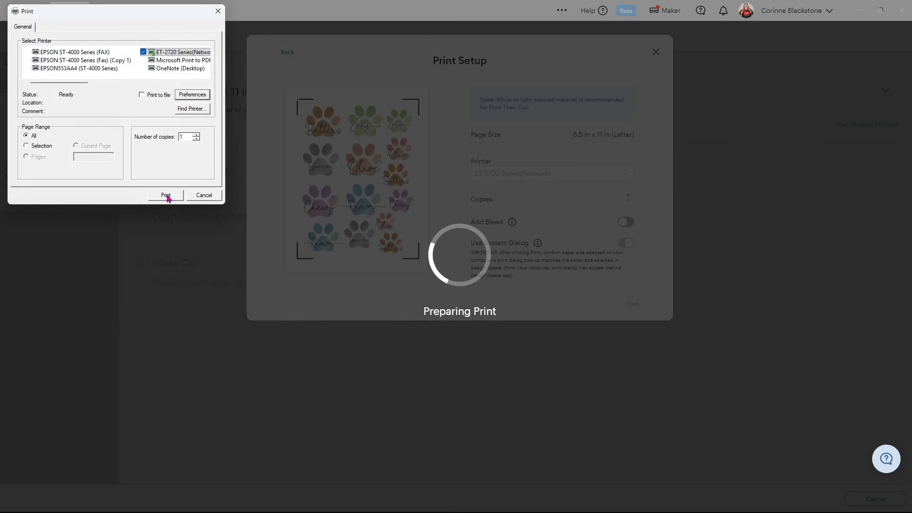